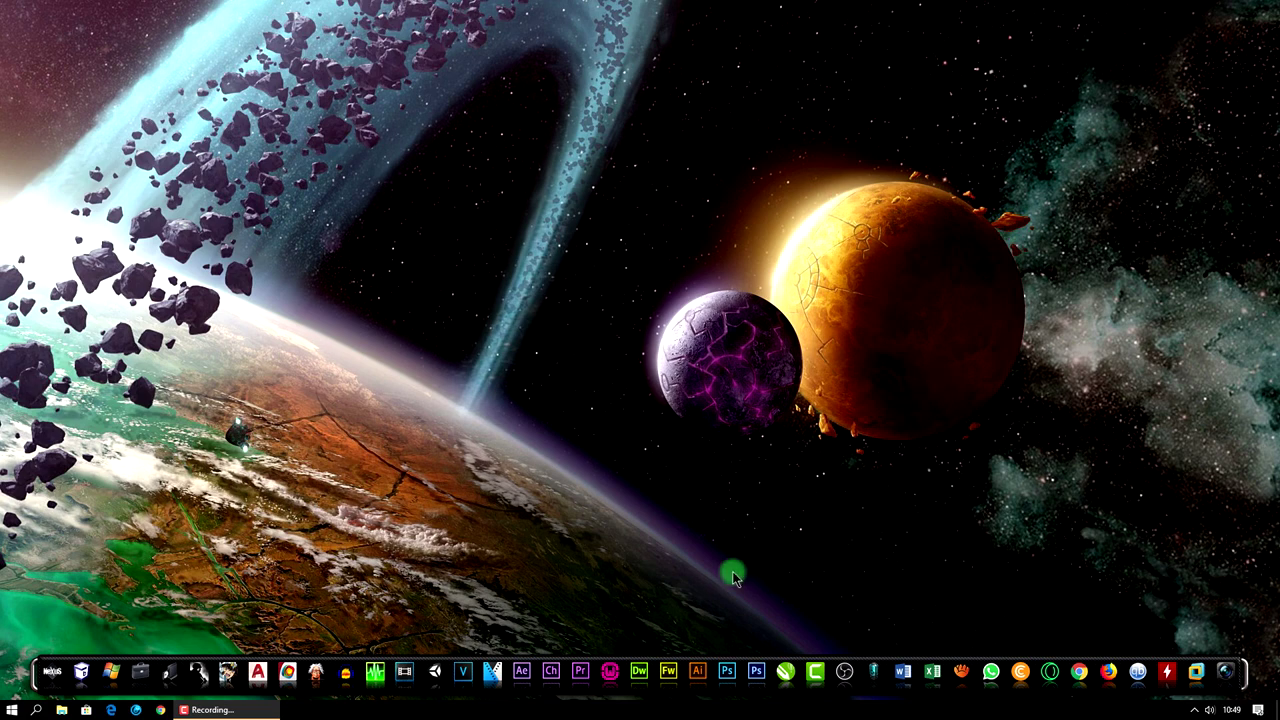
Launch Excel from the desktop dock.
{"action": "left_click", "coordinate": [932, 671]}
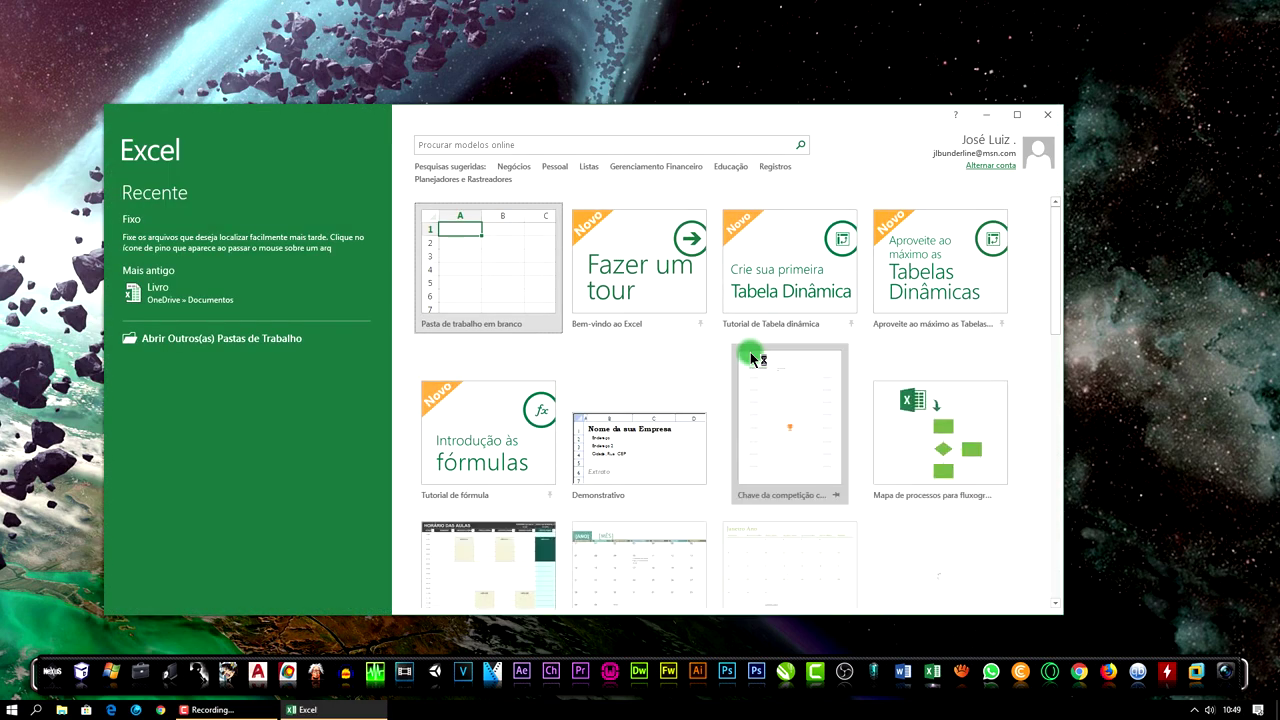
Create a blank workbook, maximize its window and zoom the sheet to 160%.
{"action": "left_click", "coordinate": [490, 248]}
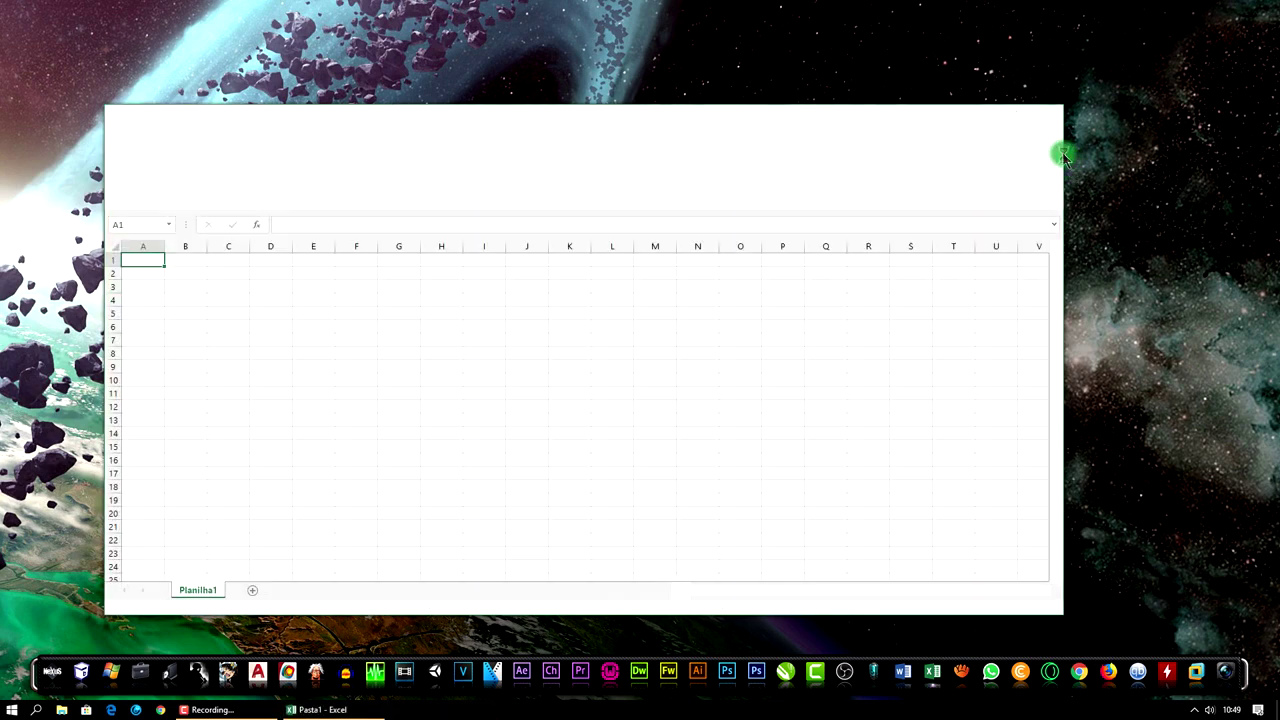
{"action": "left_click", "coordinate": [1021, 112]}
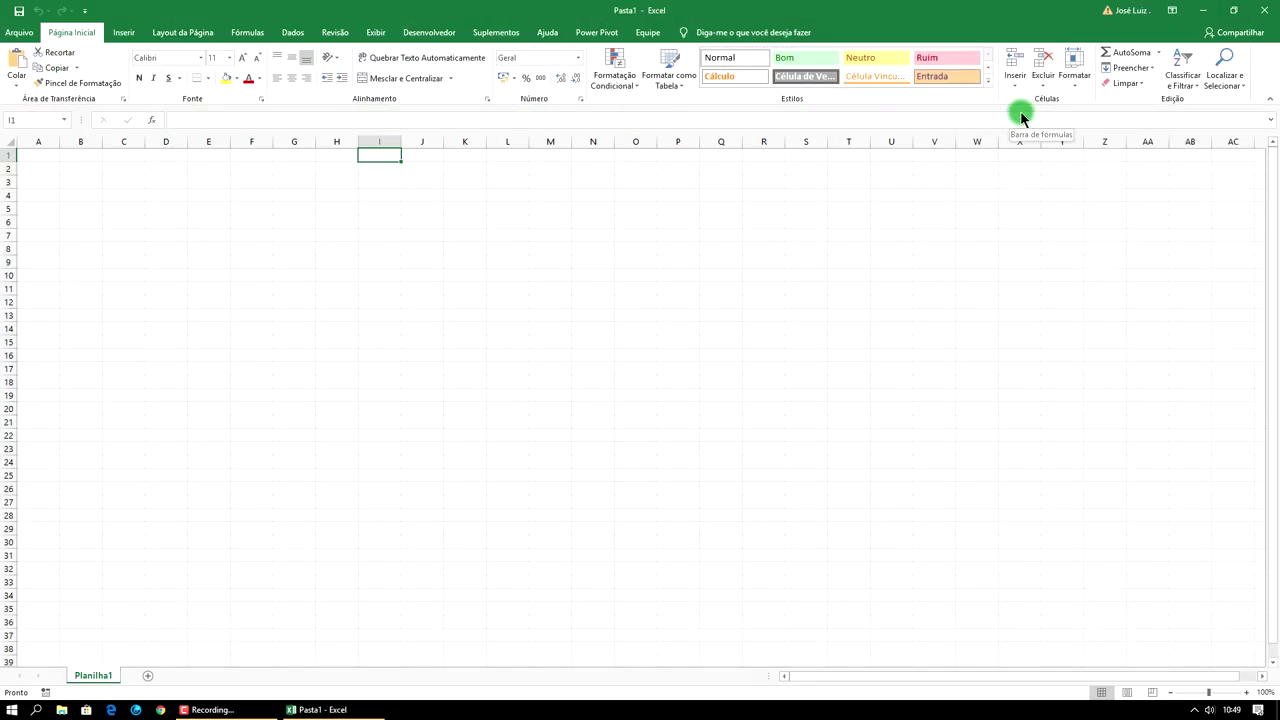
{"action": "left_click", "coordinate": [1248, 694]}
{"action": "left_click", "coordinate": [1248, 694]}
{"action": "left_click", "coordinate": [1248, 694]}
{"action": "left_click", "coordinate": [1248, 694]}
{"action": "left_click", "coordinate": [1248, 694]}
{"action": "left_click", "coordinate": [1248, 694]}
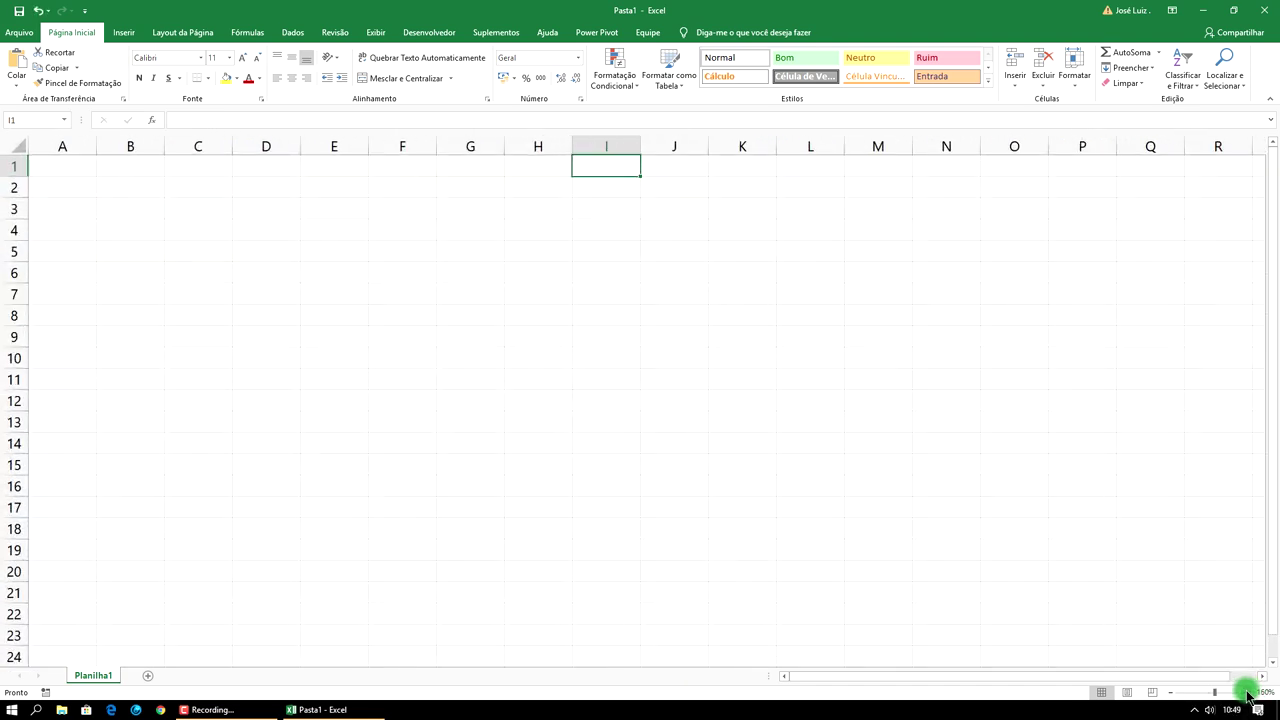
{"action": "left_click", "coordinate": [1248, 694]}
{"action": "left_click", "coordinate": [1248, 694]}
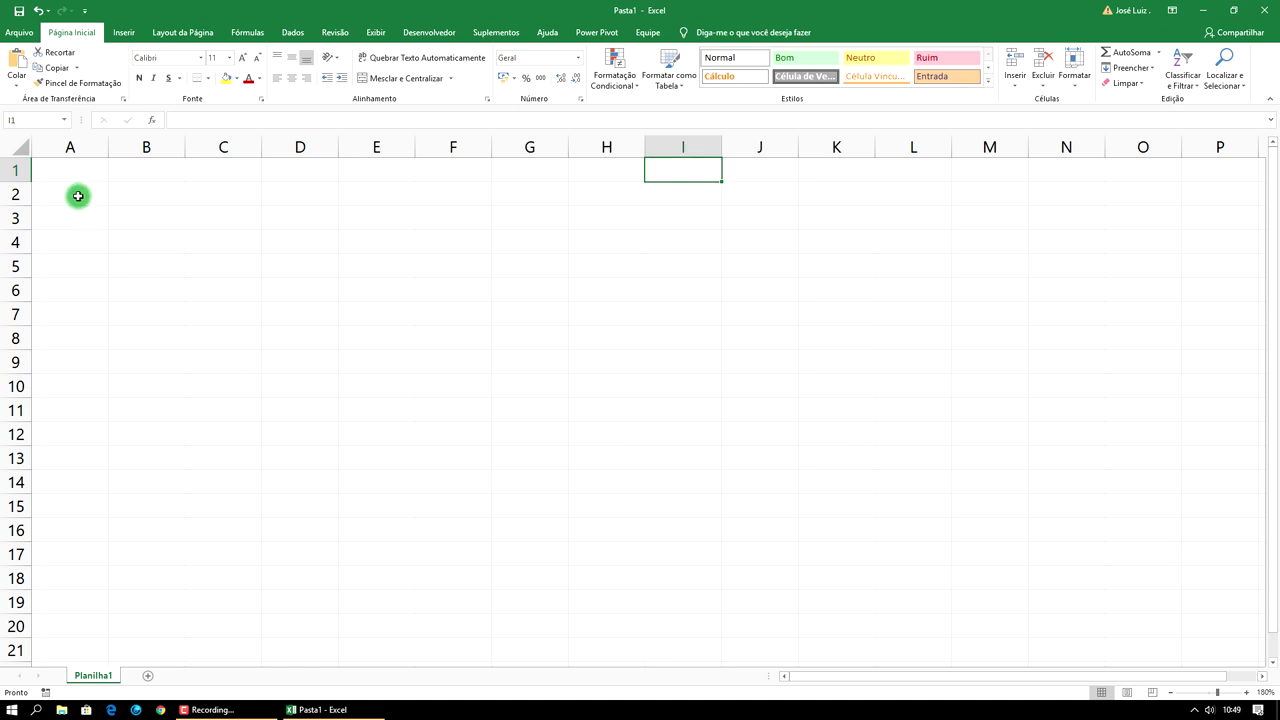
{"action": "left_click", "coordinate": [78, 196]}
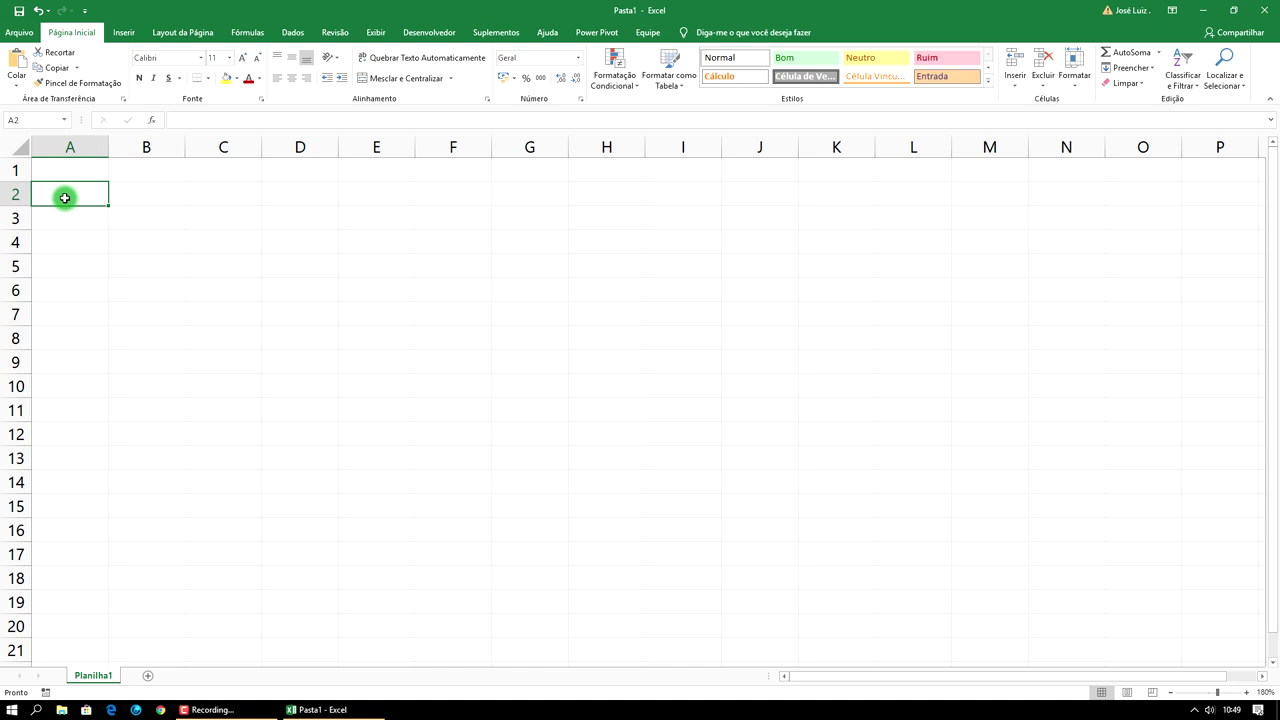
Enter Operações in A2, autofit column A, and fill Valor 1–Valor 3 across B2:D2.
{"action": "type", "text": "Ope"}
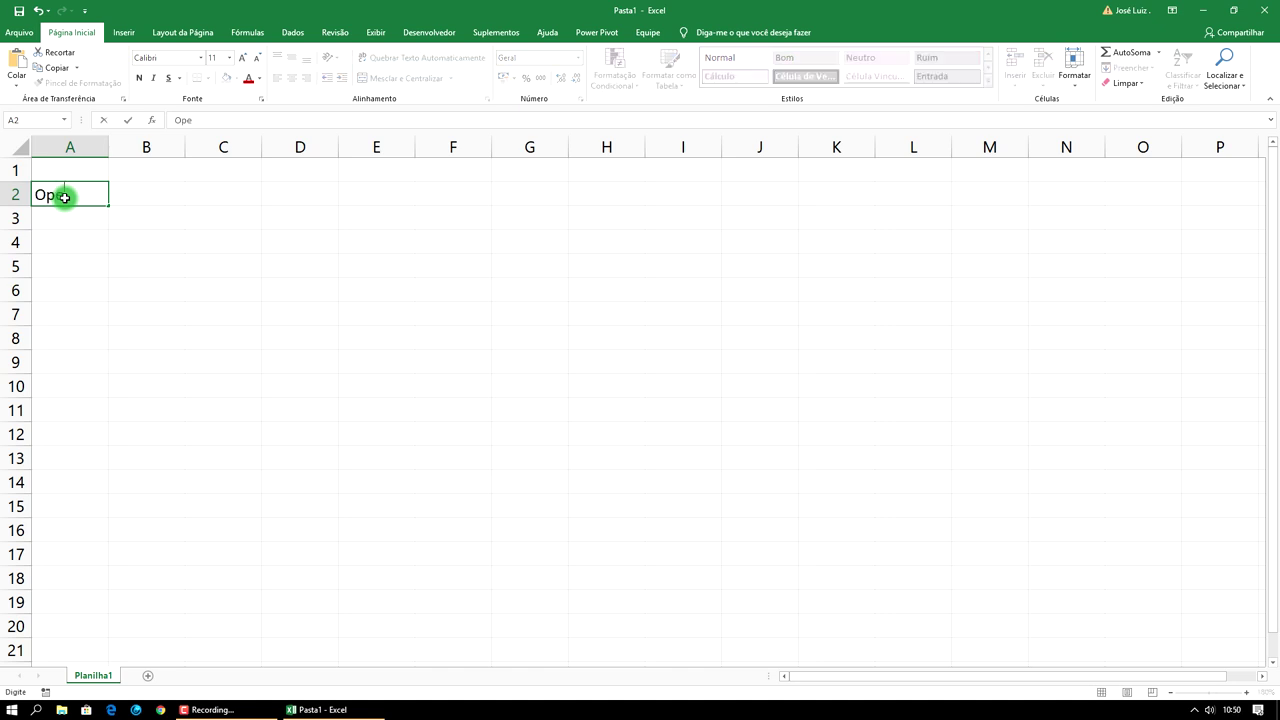
{"action": "type", "text": "rações"}
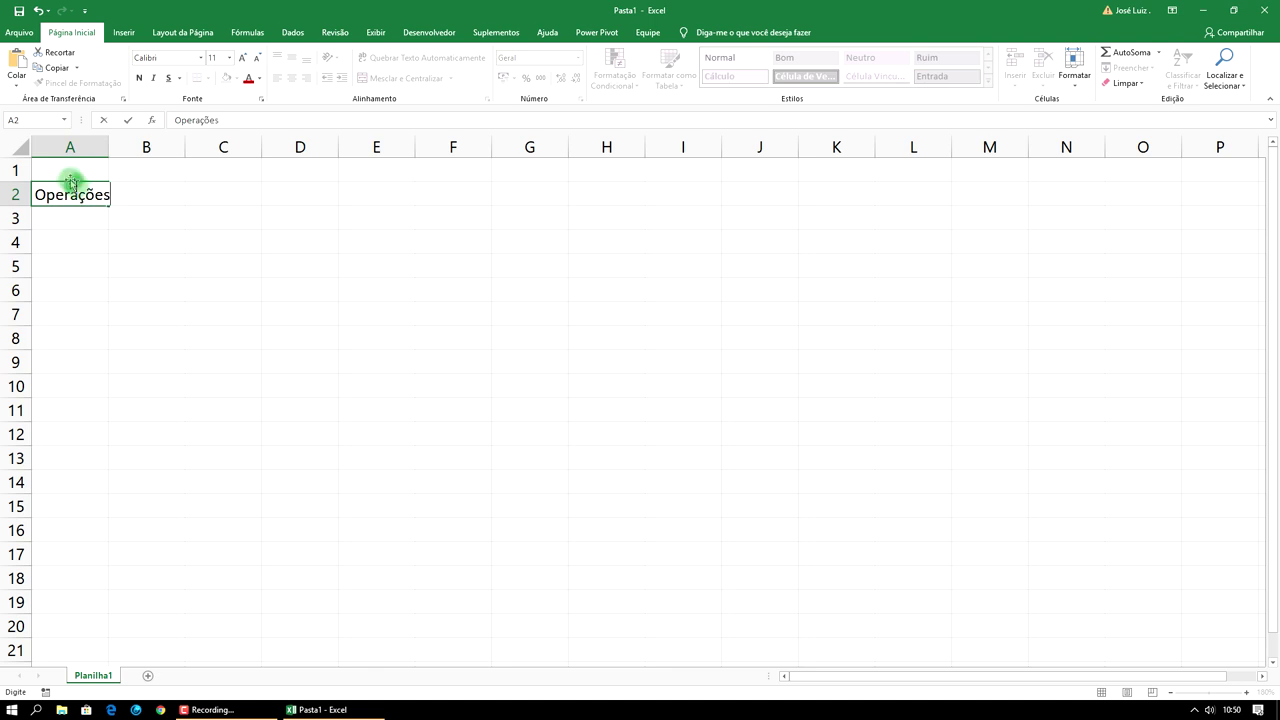
{"action": "double_click", "coordinate": [110, 147]}
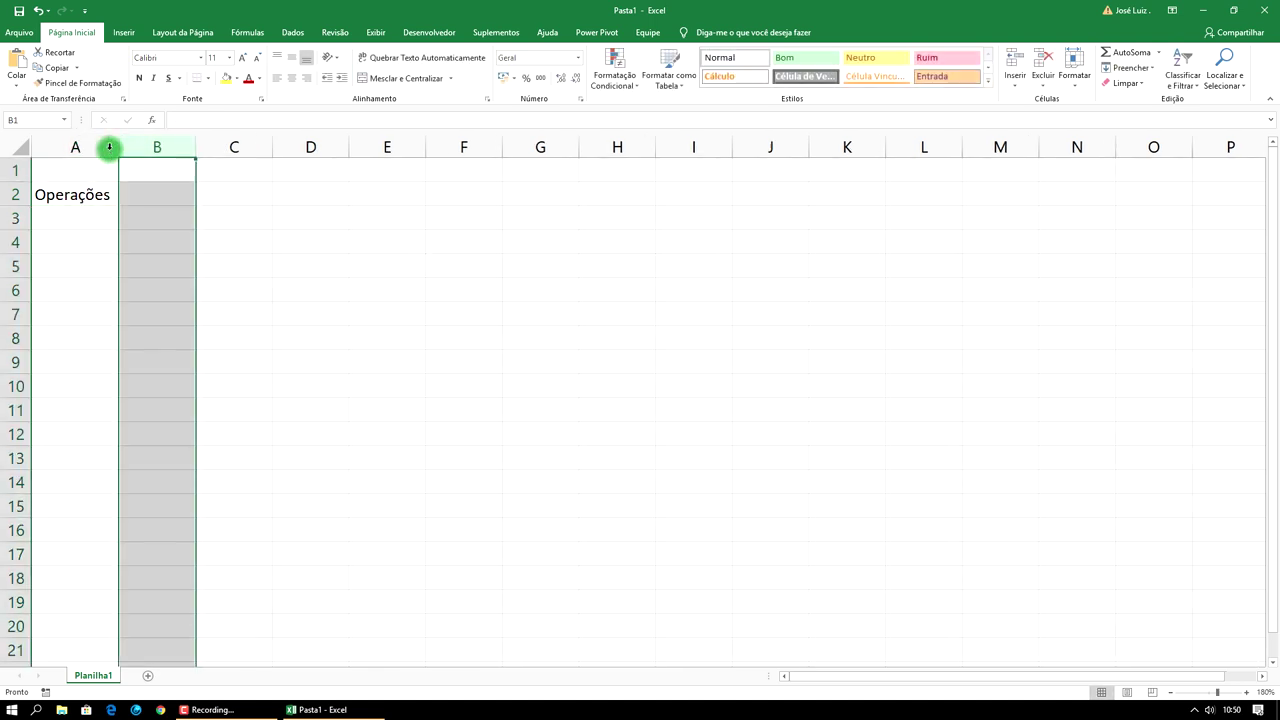
{"action": "left_click", "coordinate": [140, 194]}
{"action": "type", "text": "Valor 1"}
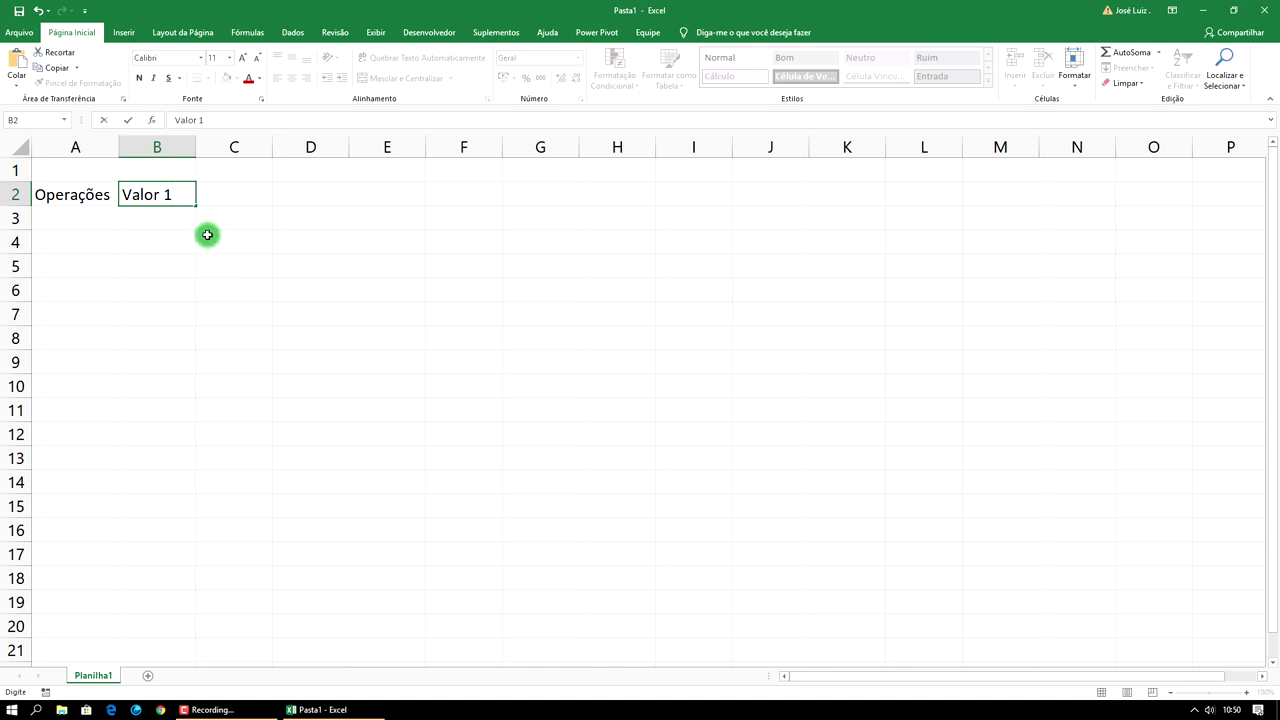
{"action": "key", "text": "ctrl+Return"}
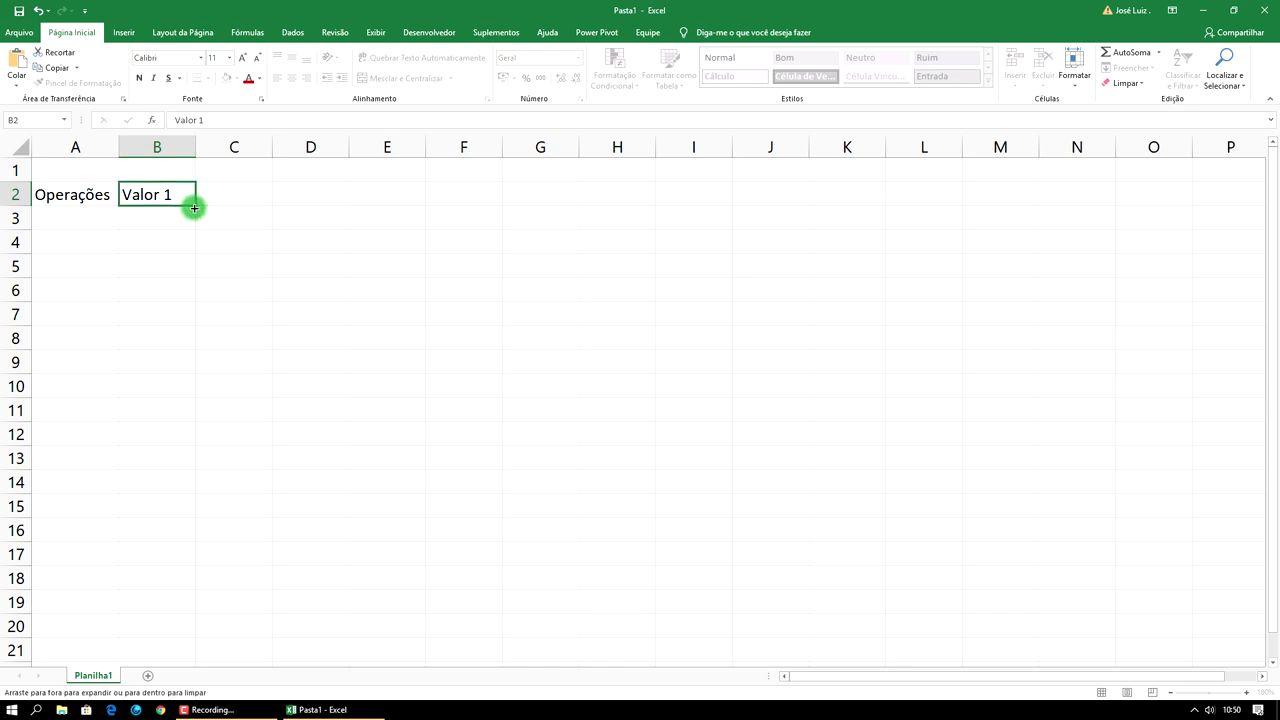
{"action": "left_click_drag", "start_coordinate": [194, 208], "coordinate": [196, 208]}
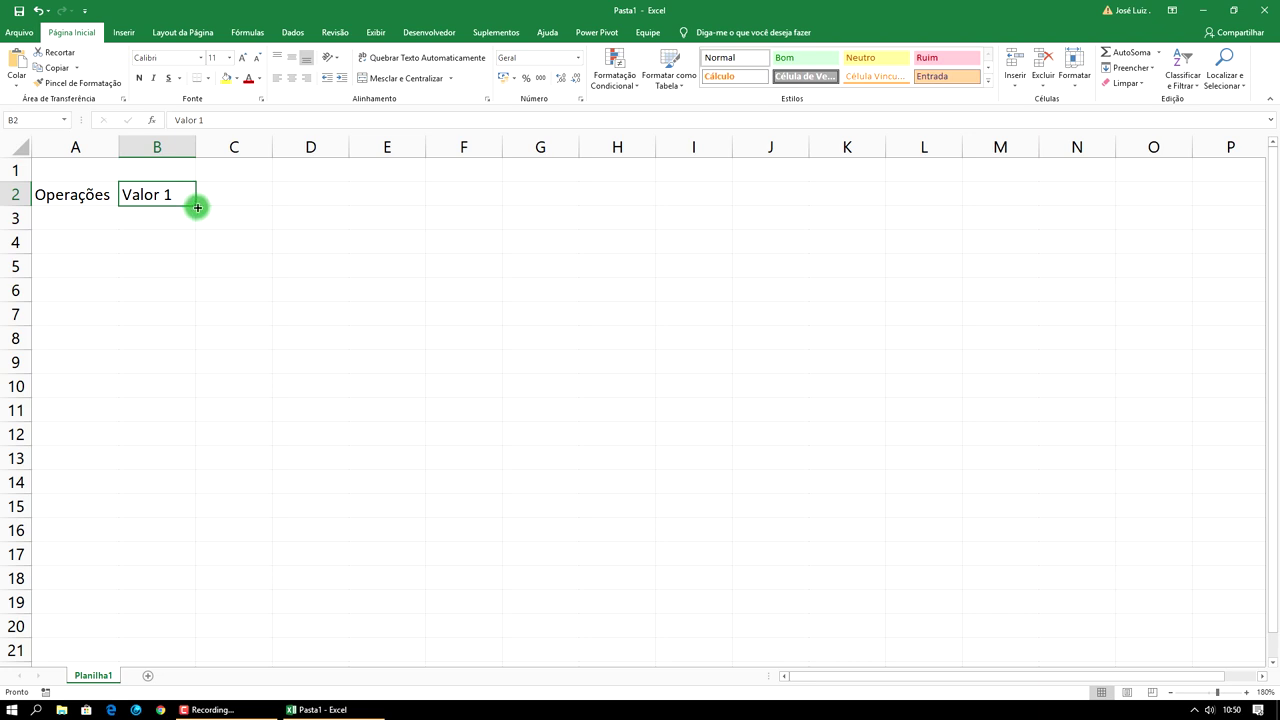
{"action": "left_click_drag", "start_coordinate": [196, 207], "coordinate": [321, 200]}
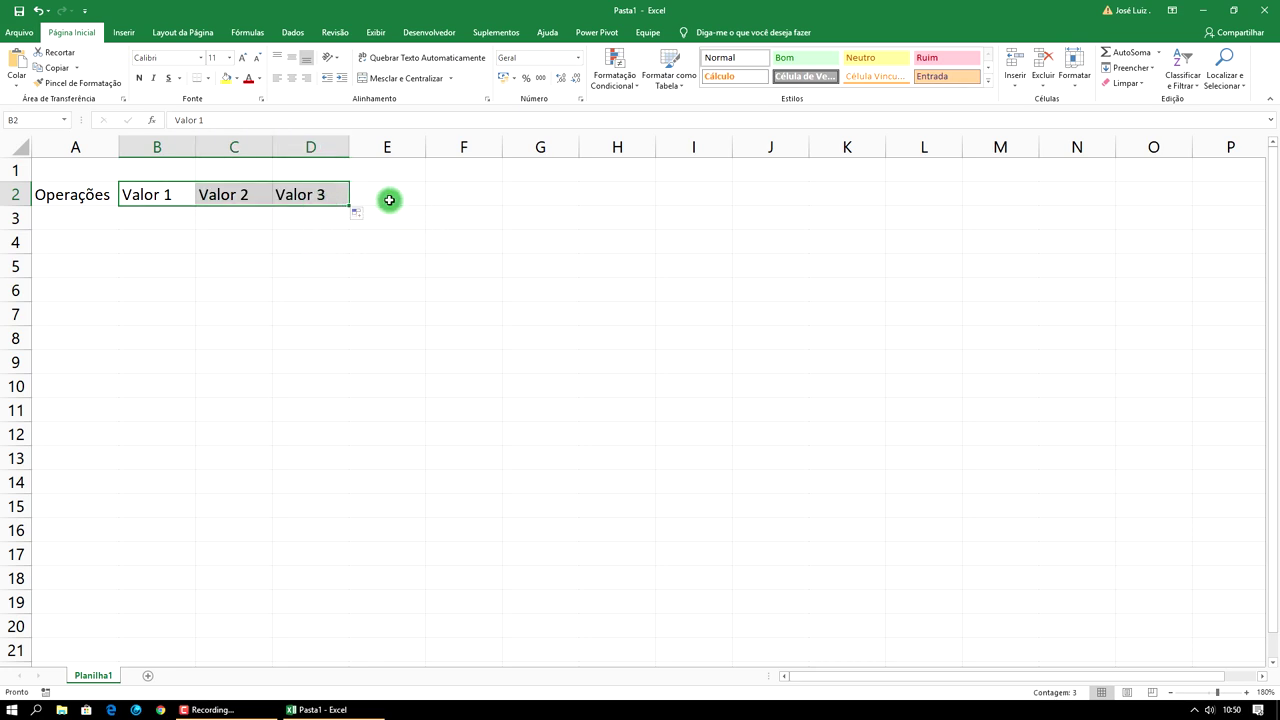
Add the Resultado heading in E2.
{"action": "left_click", "coordinate": [389, 200]}
{"action": "type", "text": "Resultado"}
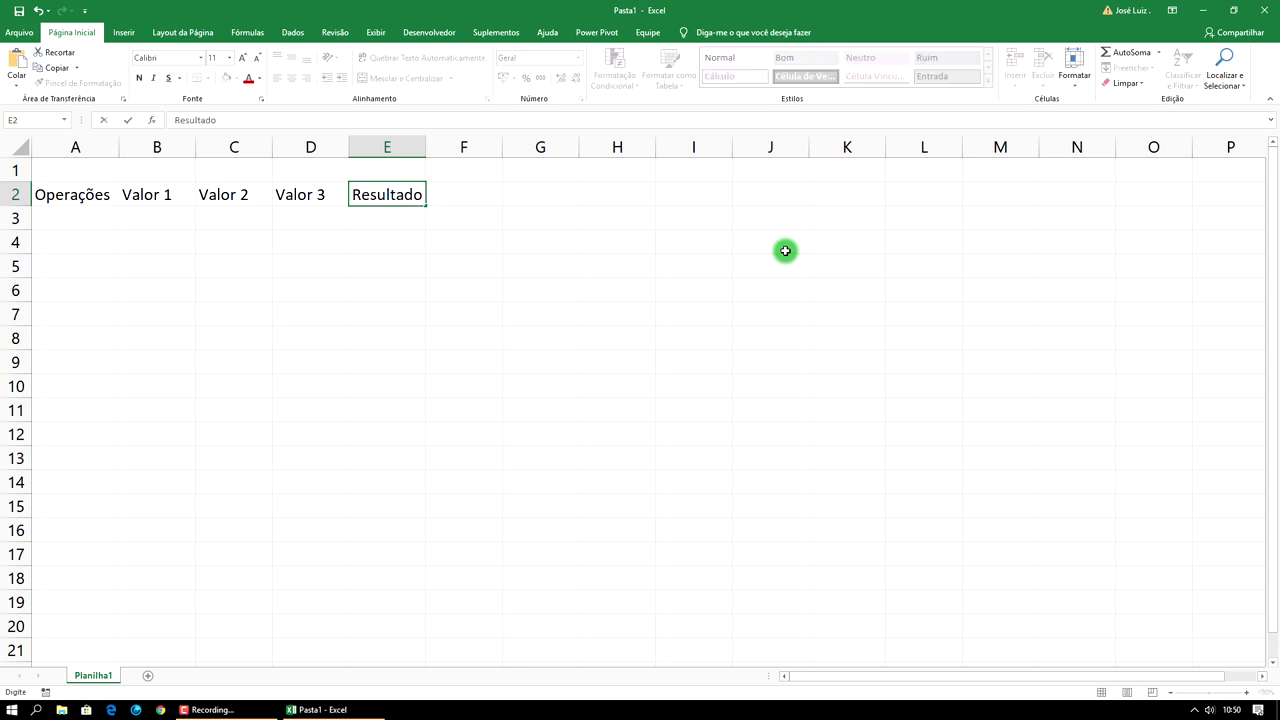
{"action": "key", "text": "Return"}
{"action": "key", "text": "Left"}
{"action": "key", "text": "Left"}
{"action": "key", "text": "Left"}
{"action": "key", "text": "Right"}
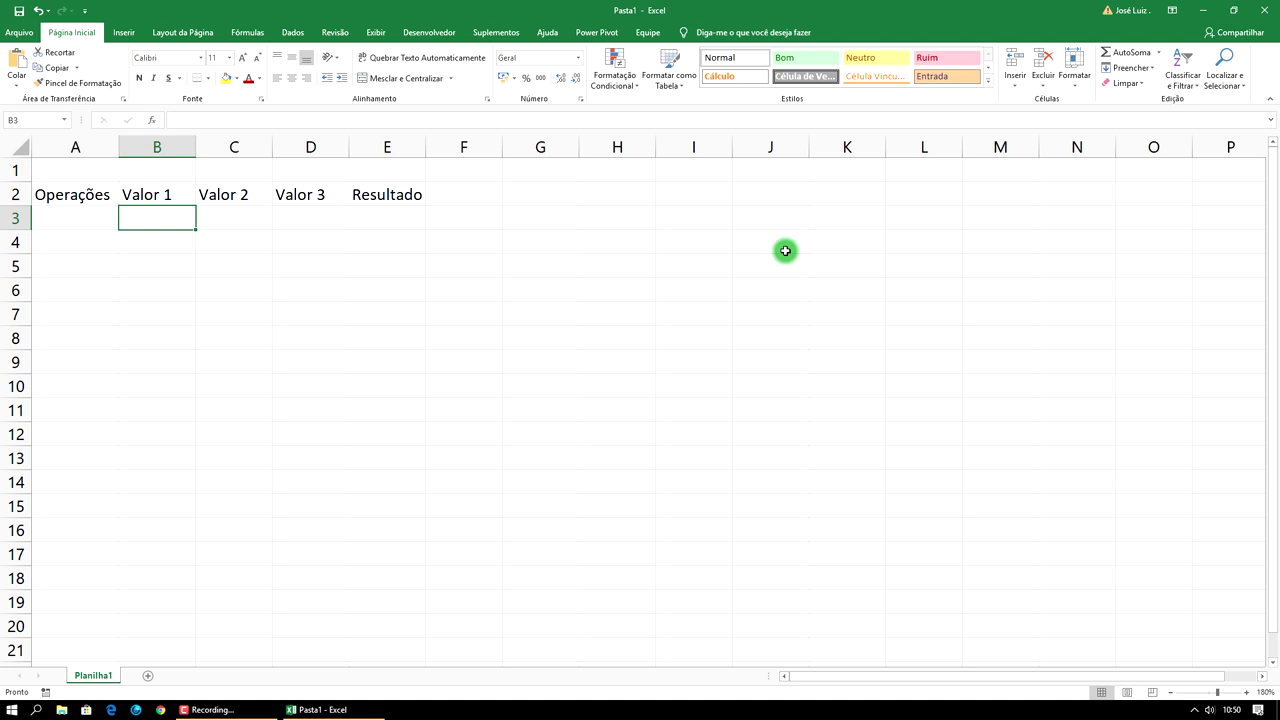
Enter 5, 7 and 12 into B3:D3.
{"action": "type", "text": "5"}
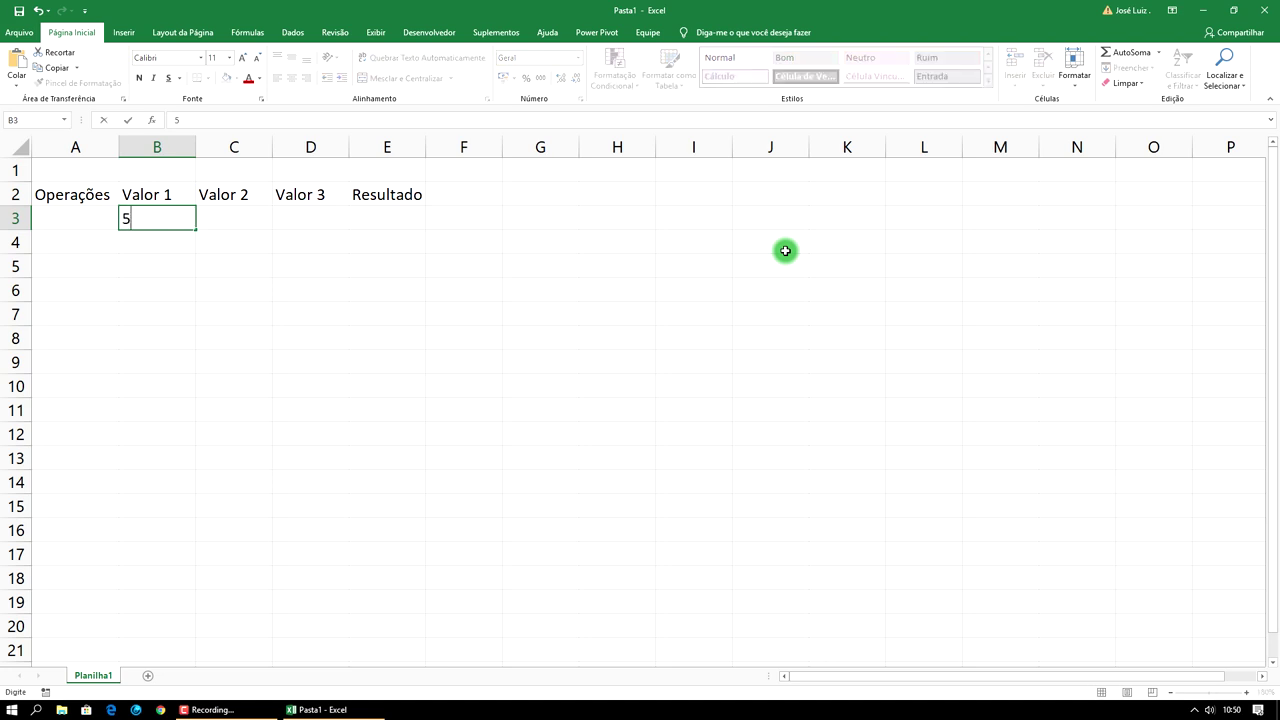
{"action": "key", "text": "Tab"}
{"action": "type", "text": "7"}
{"action": "key", "text": "Tab"}
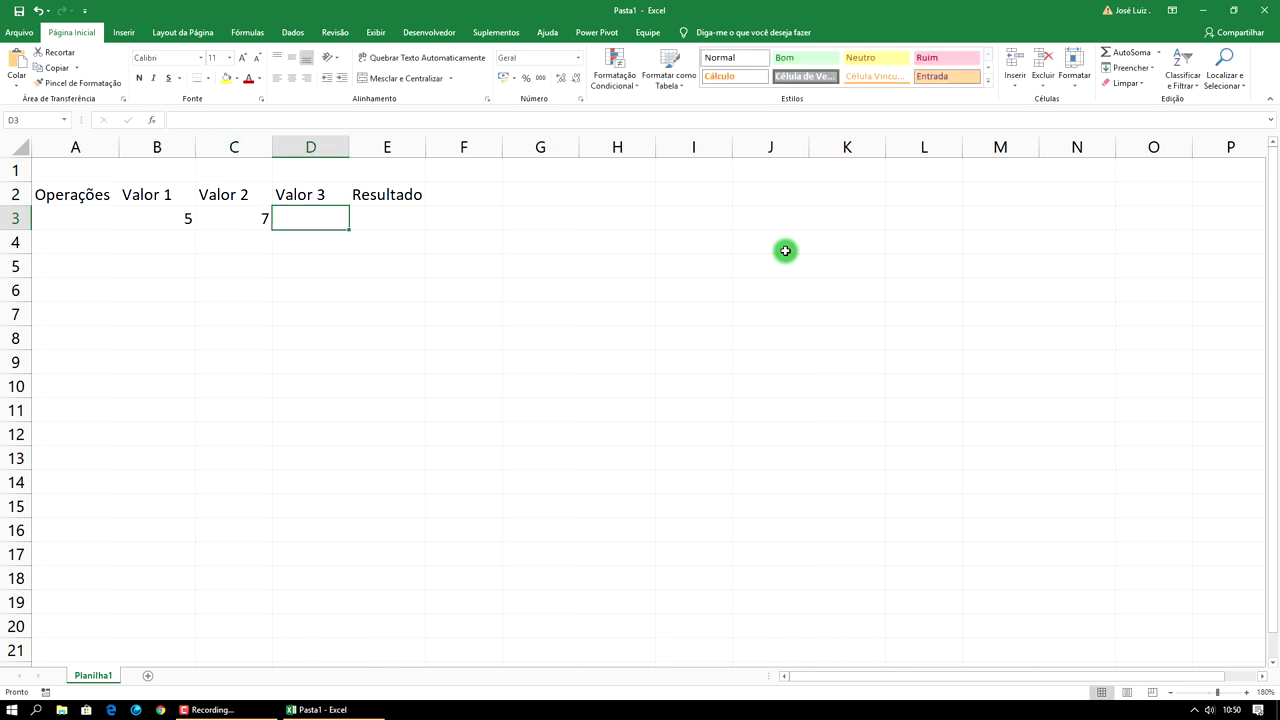
{"action": "type", "text": "12"}
{"action": "key", "text": "Return"}
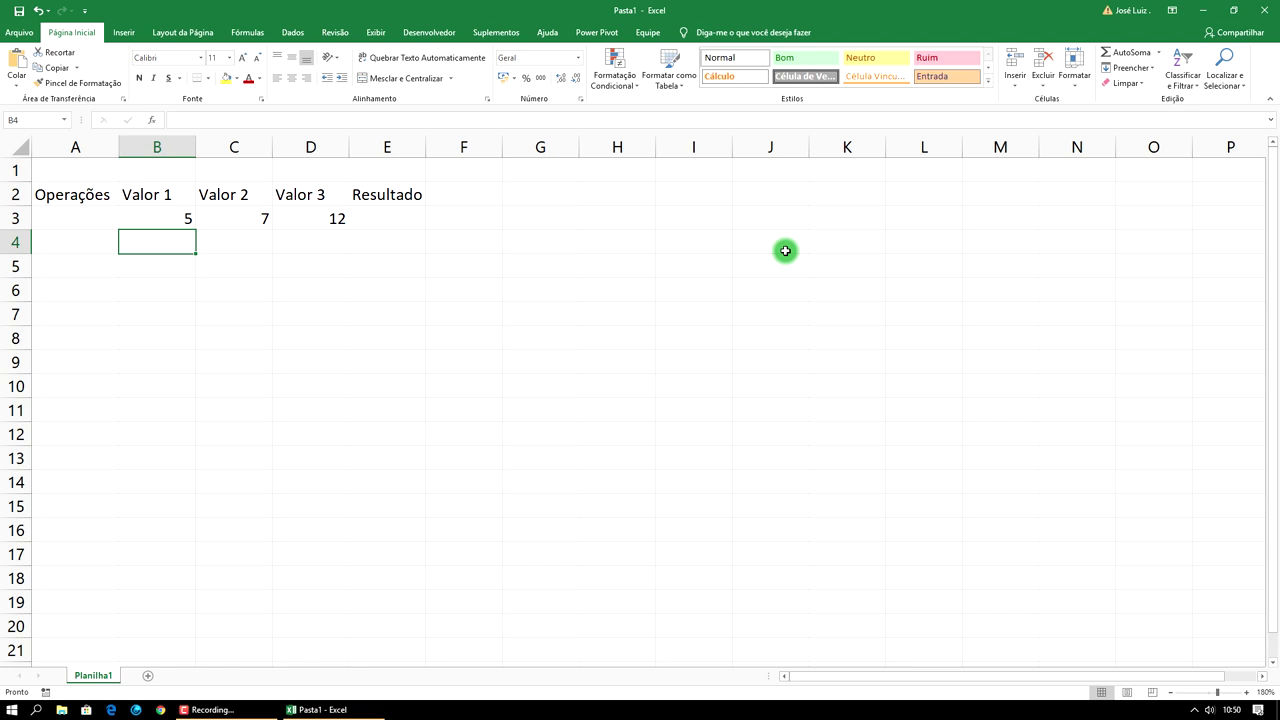
Enter 3, 9 and 25 into B4:D4.
{"action": "type", "text": "3"}
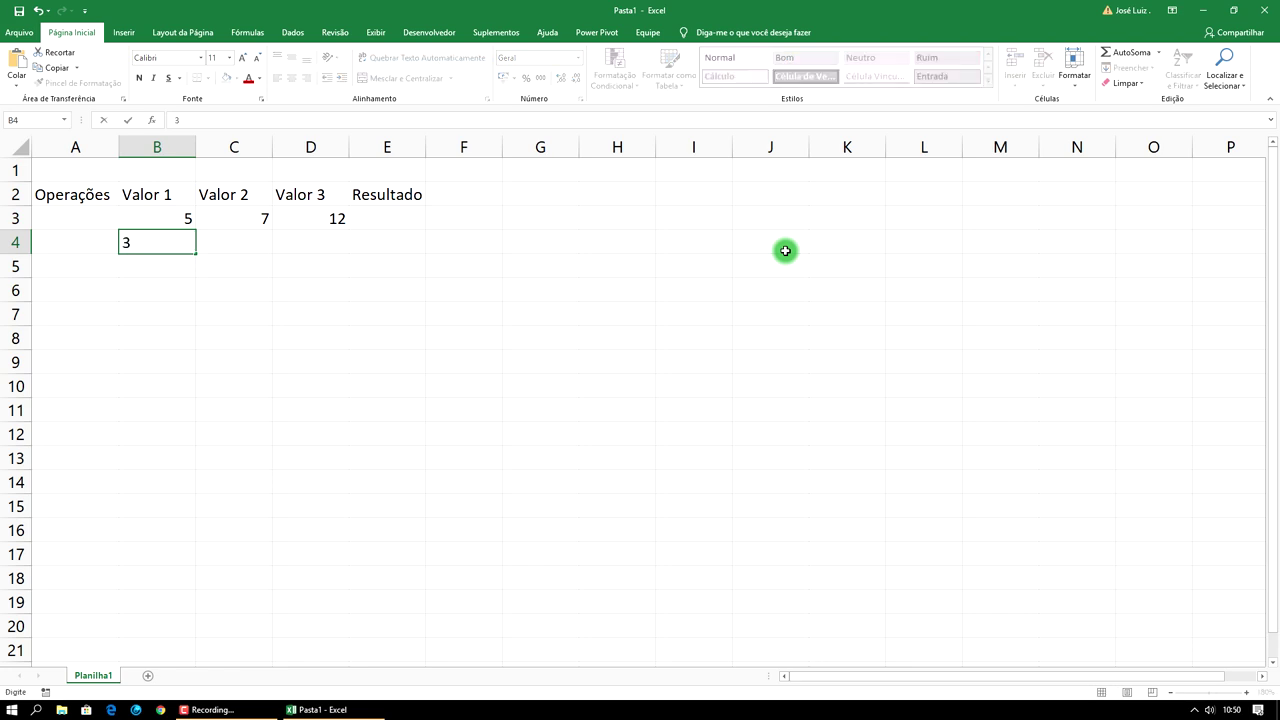
{"action": "key", "text": "Tab"}
{"action": "type", "text": "9"}
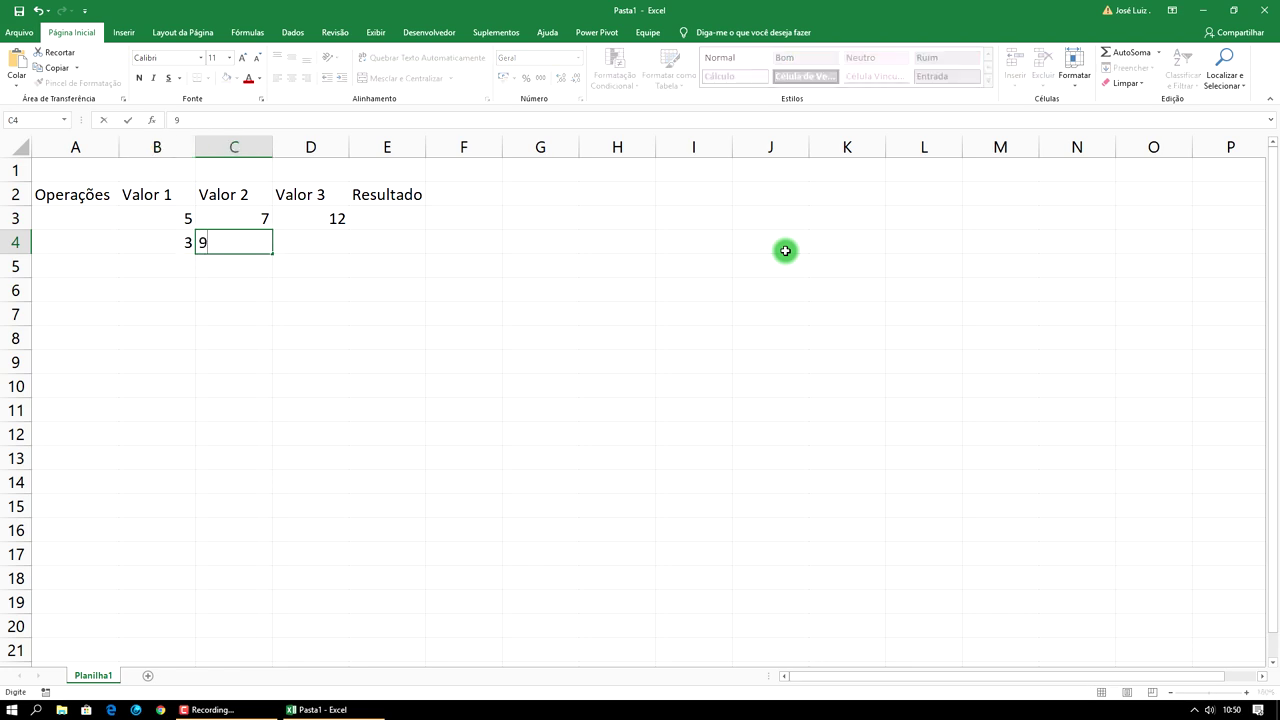
{"action": "key", "text": "Tab"}
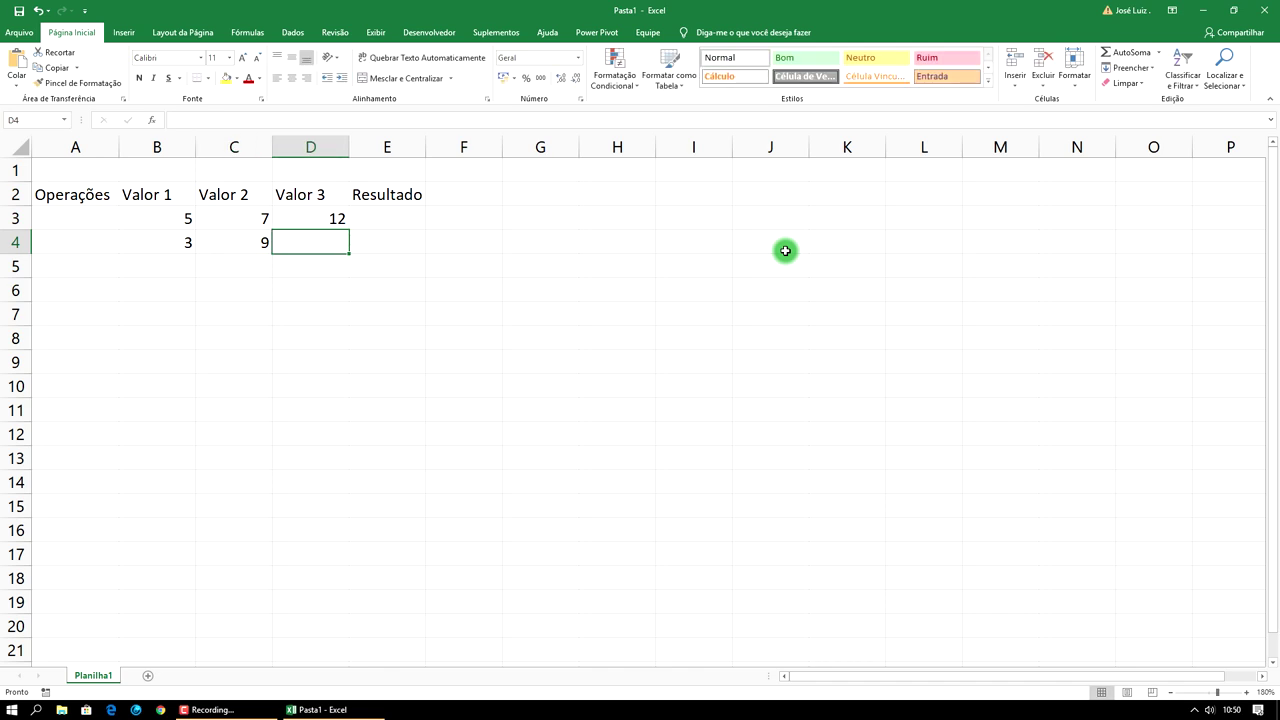
{"action": "type", "text": "25"}
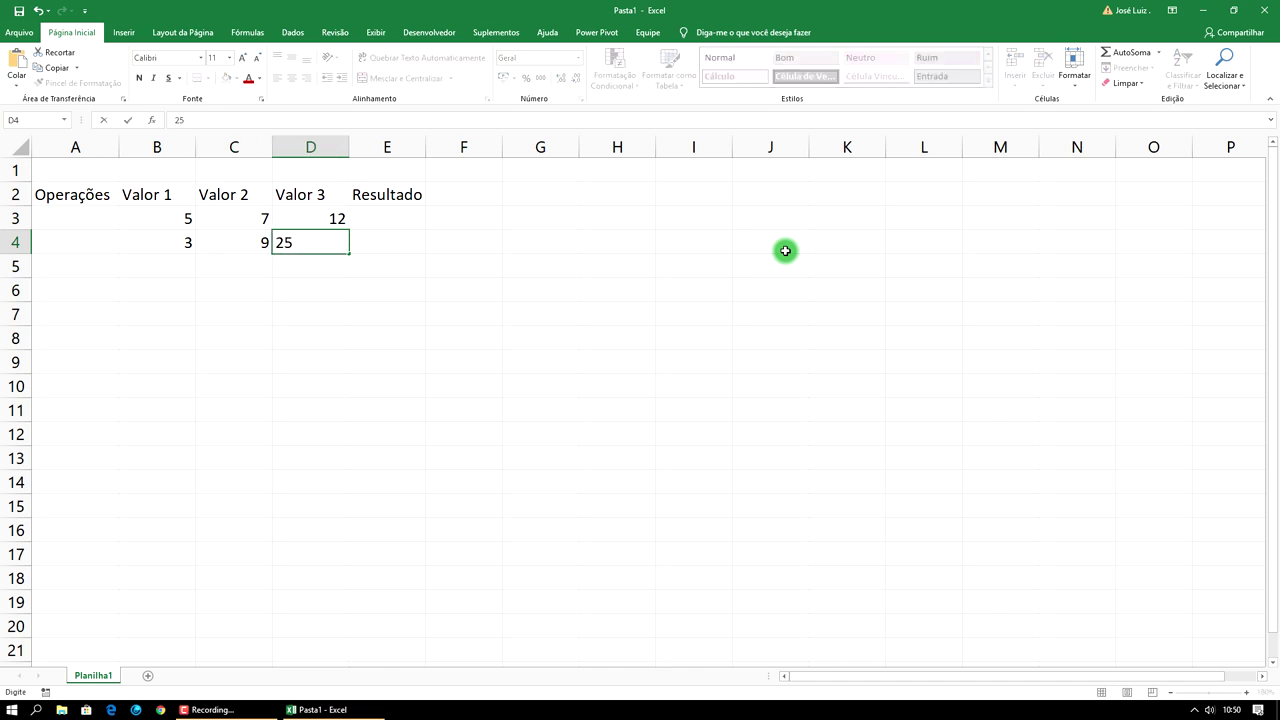
{"action": "key", "text": "Return"}
{"action": "key", "text": "Left"}
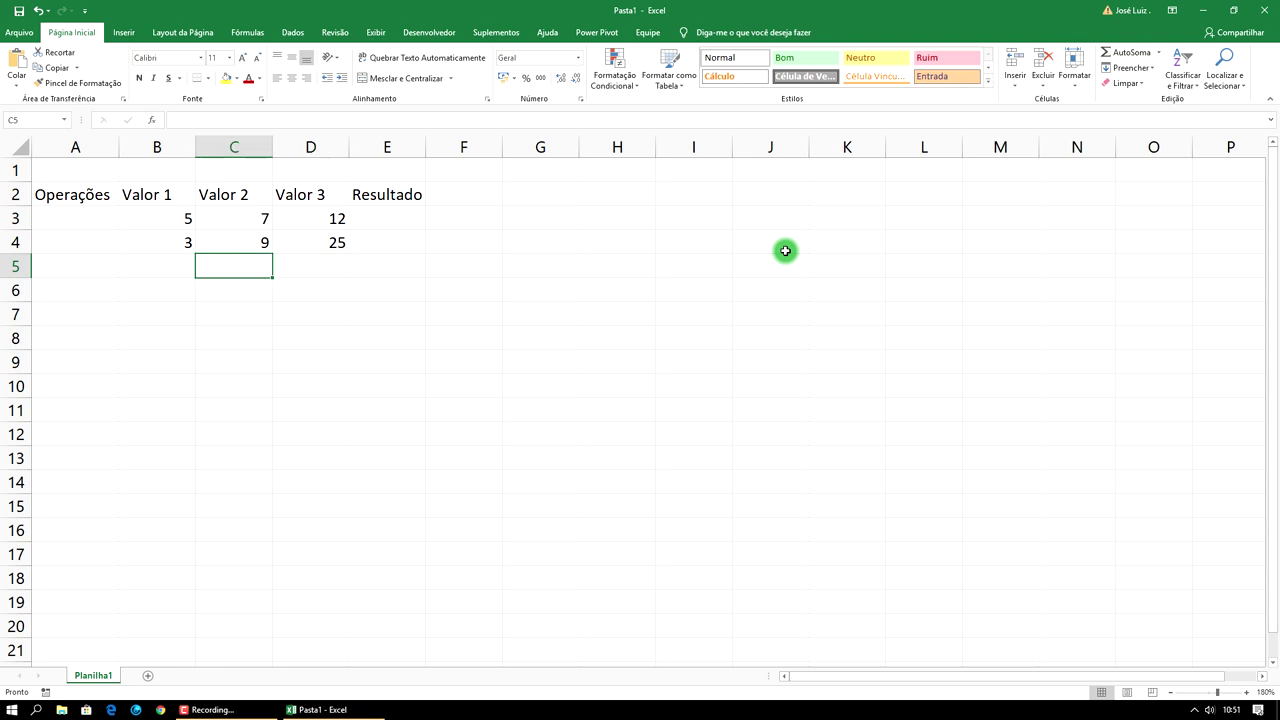
{"action": "key", "text": "Left"}
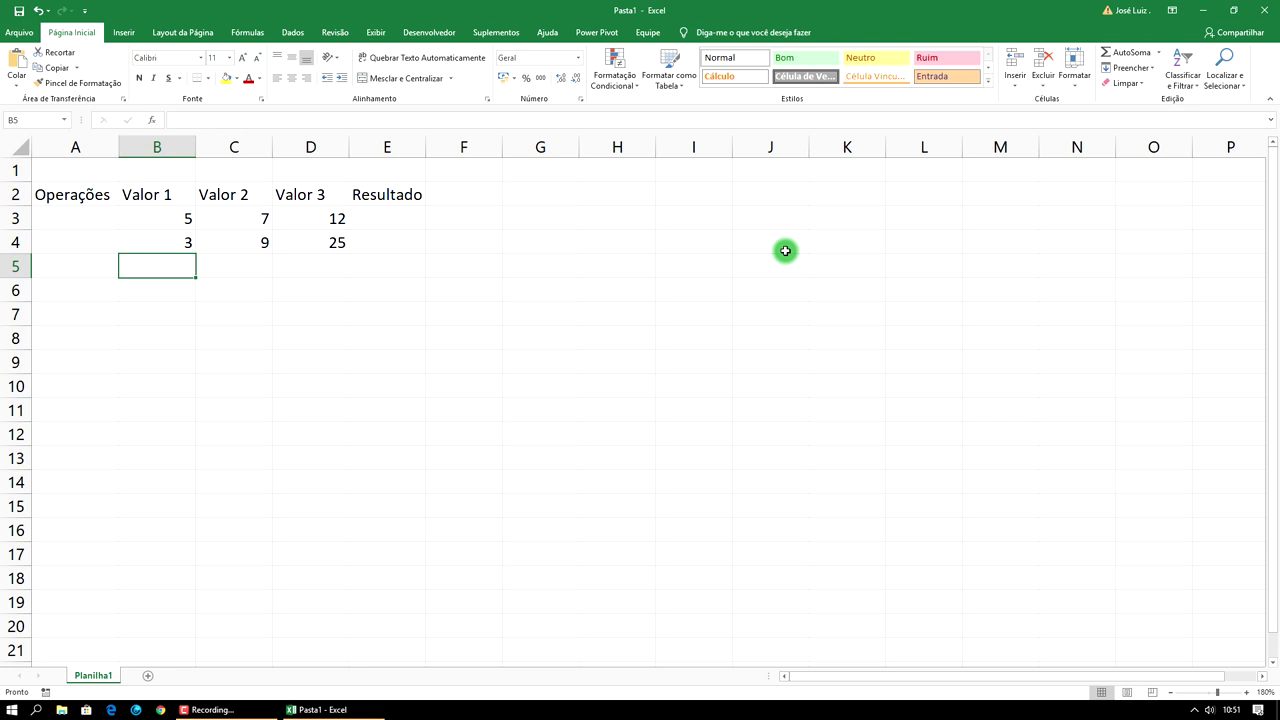
Enter 41, 27 and 3 into B5:D5.
{"action": "type", "text": "41"}
{"action": "key", "text": "Right"}
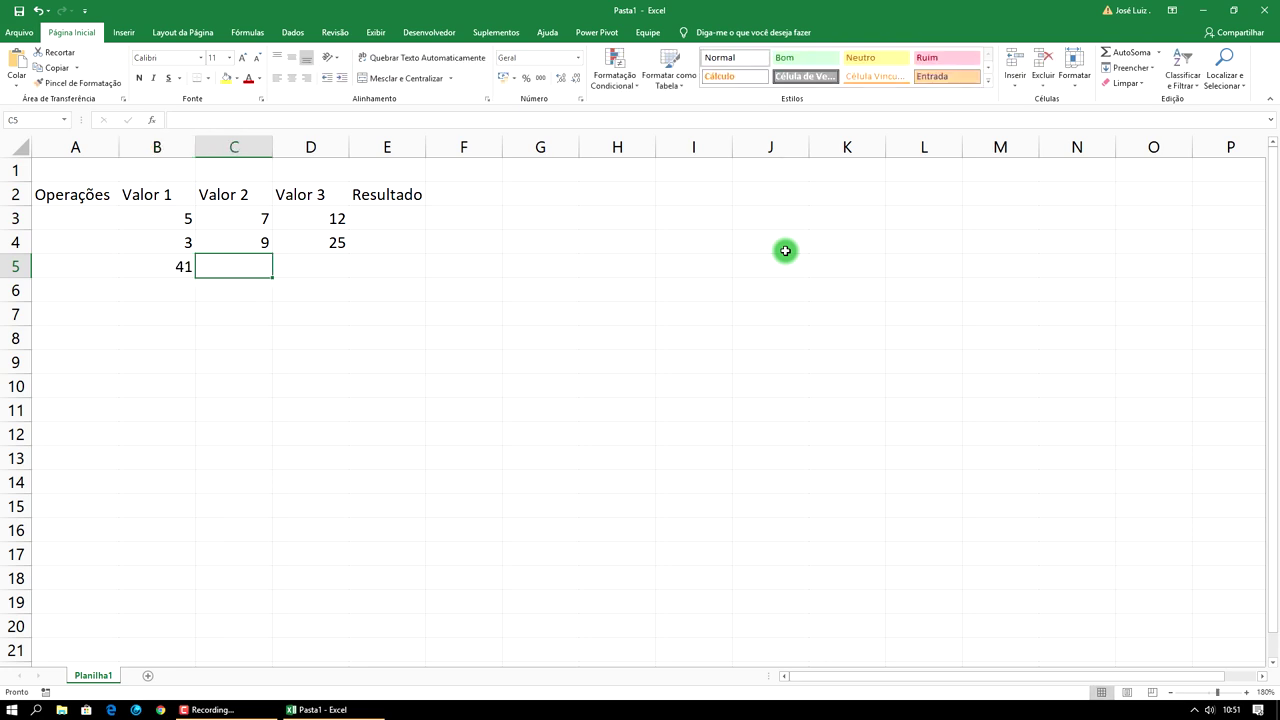
{"action": "type", "text": "27"}
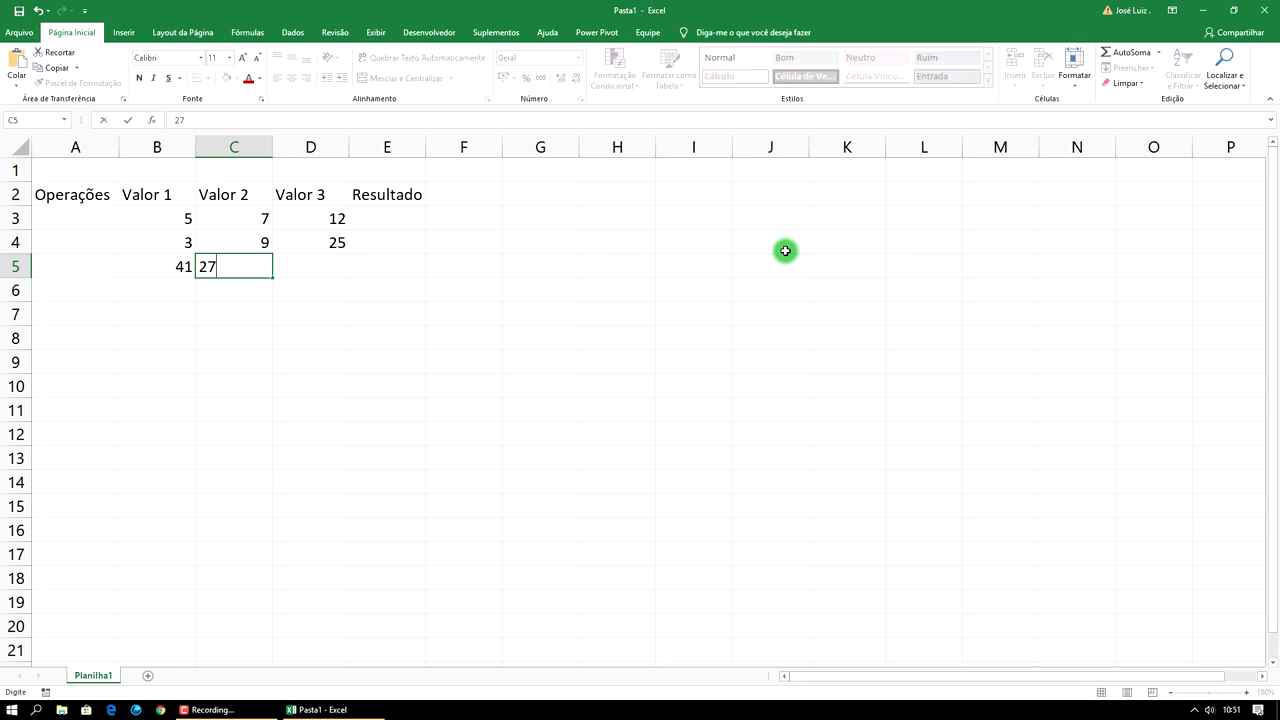
{"action": "key", "text": "Right"}
{"action": "type", "text": "3"}
{"action": "key", "text": "Return"}
{"action": "key", "text": "Left"}
{"action": "key", "text": "Left"}
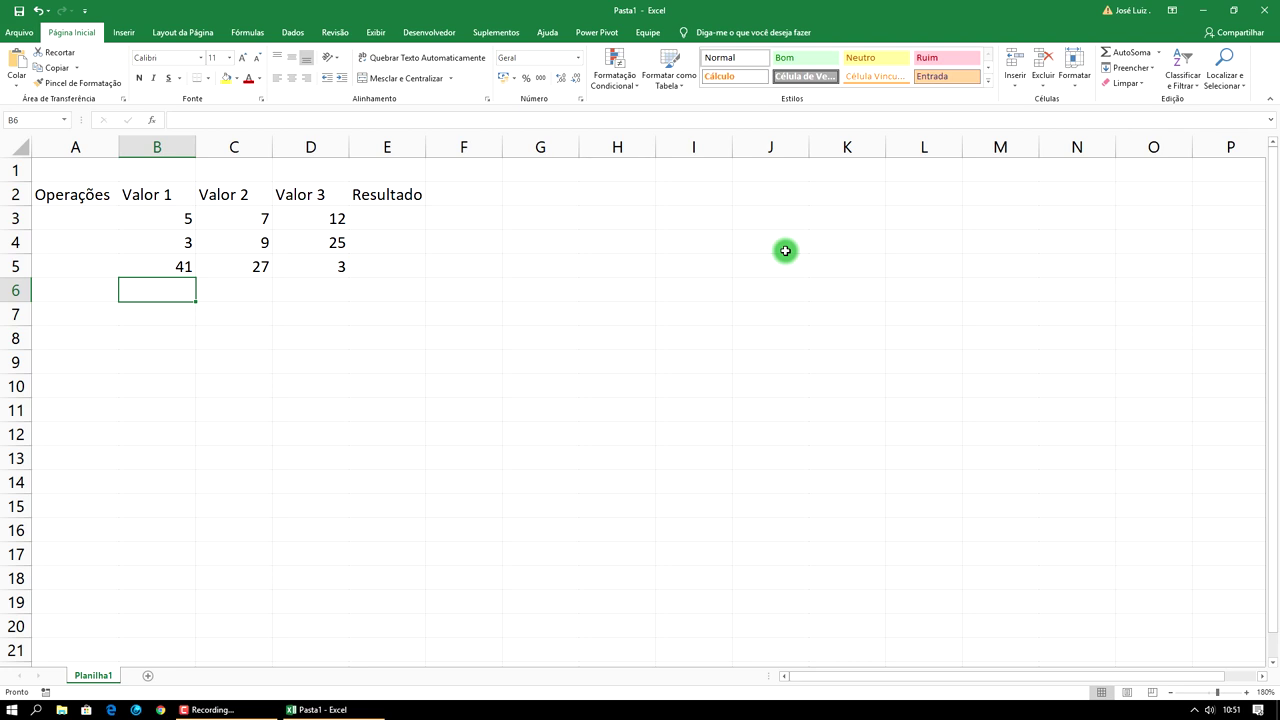
Enter 9, 11 and 15 into B6:D6, correcting C6 from 100 to 11.
{"action": "type", "text": "9"}
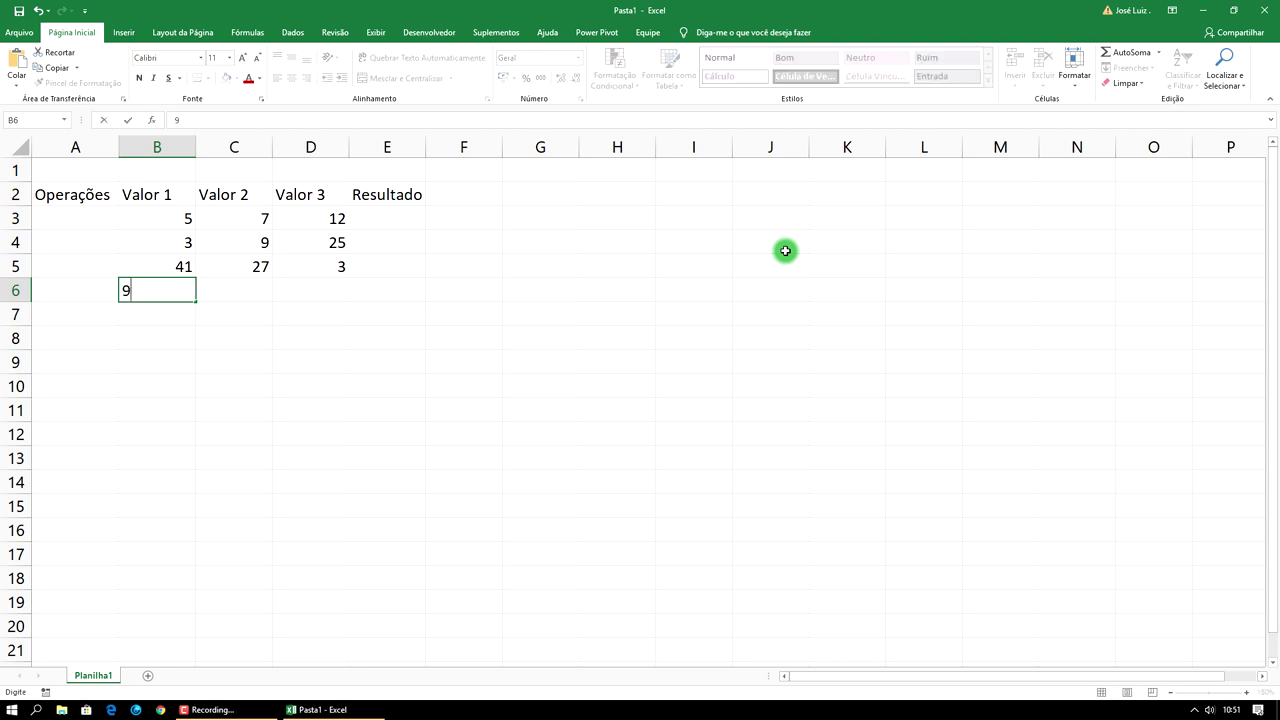
{"action": "key", "text": "Right"}
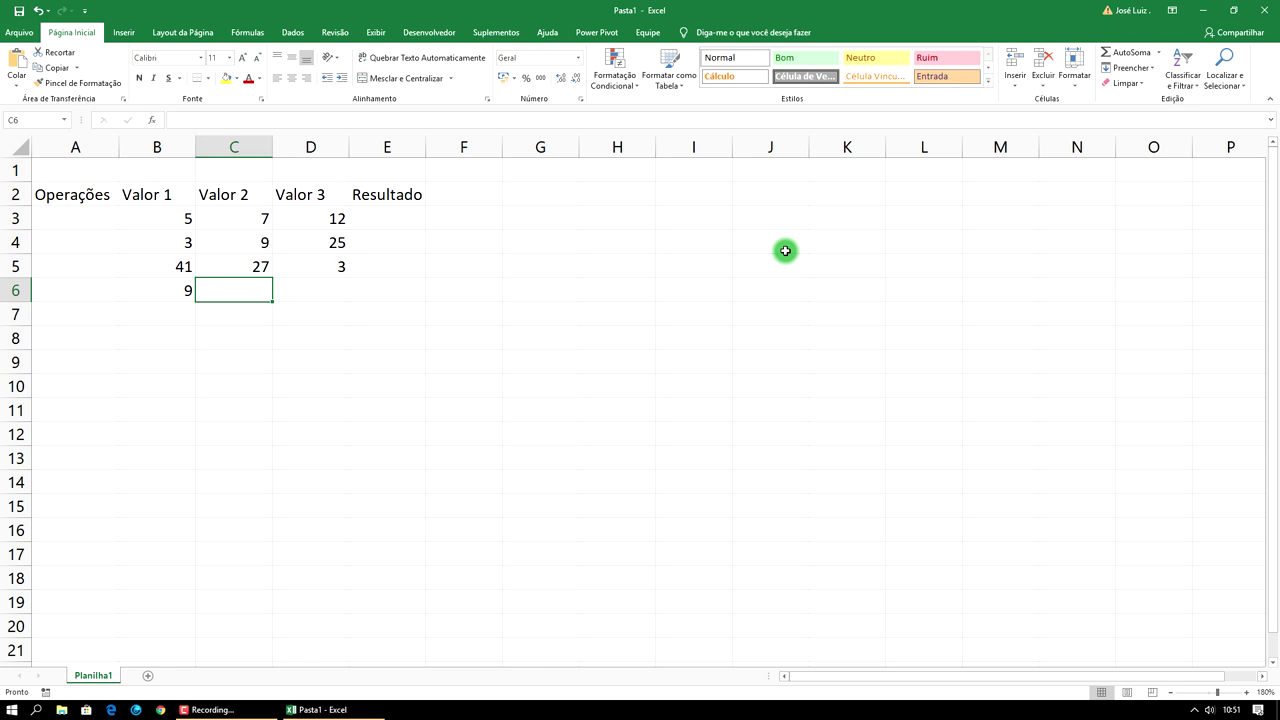
{"action": "type", "text": "100"}
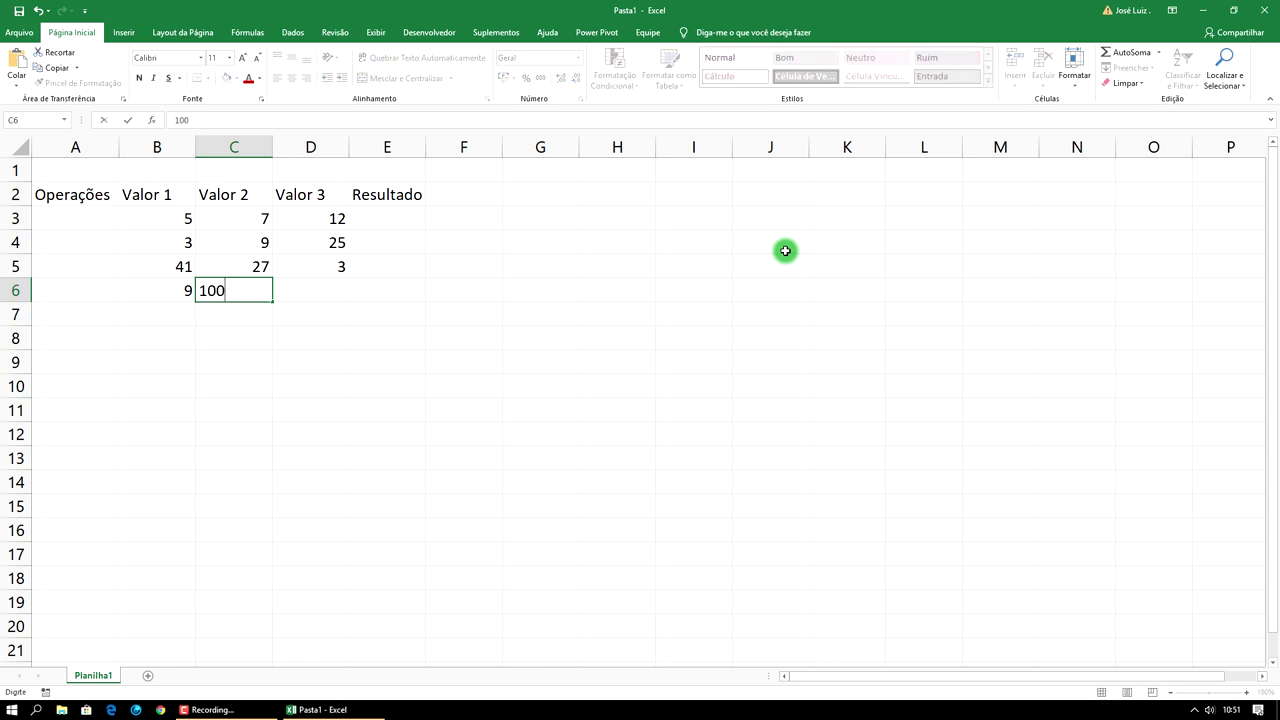
{"action": "key", "text": "Right"}
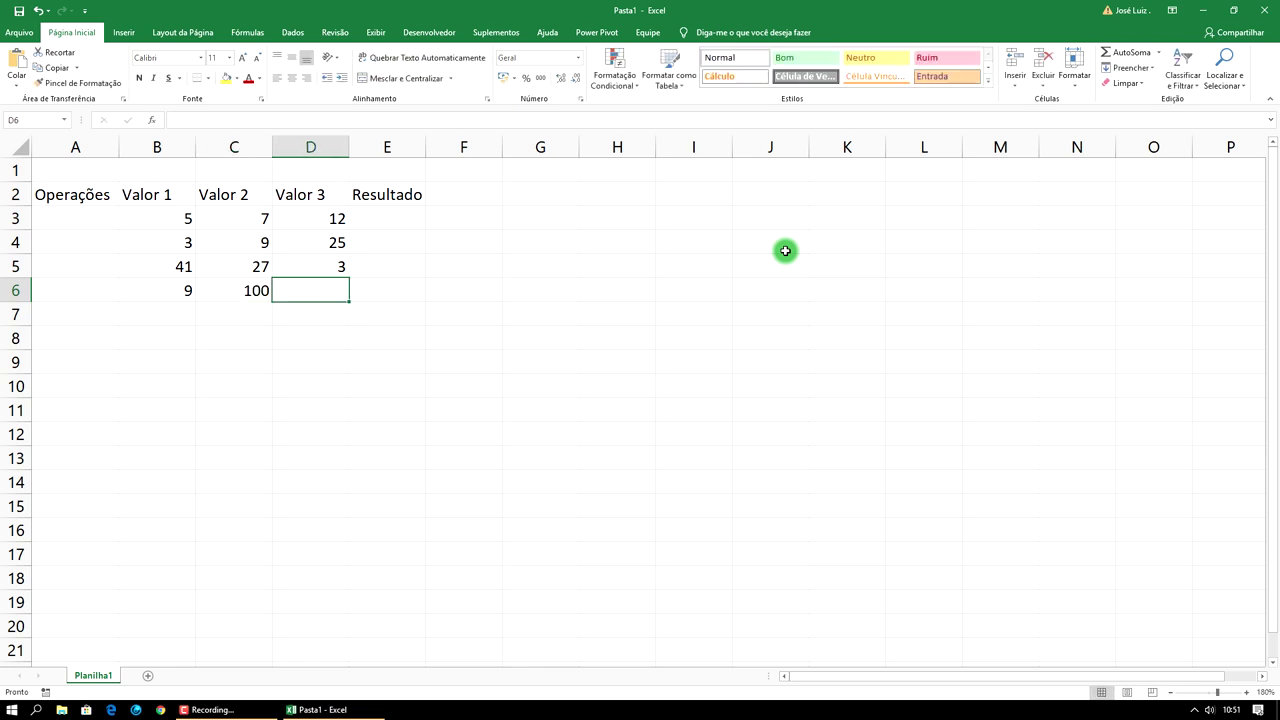
{"action": "key", "text": "Left"}
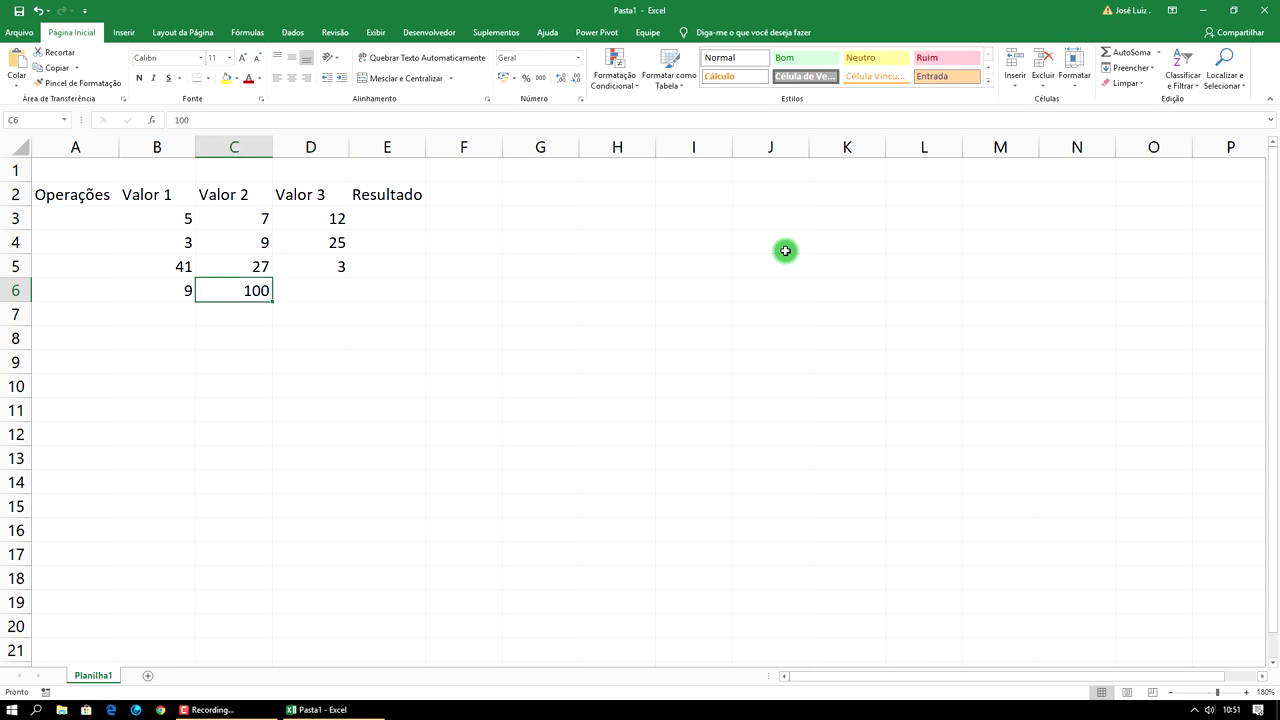
{"action": "type", "text": "11"}
{"action": "key", "text": "Right"}
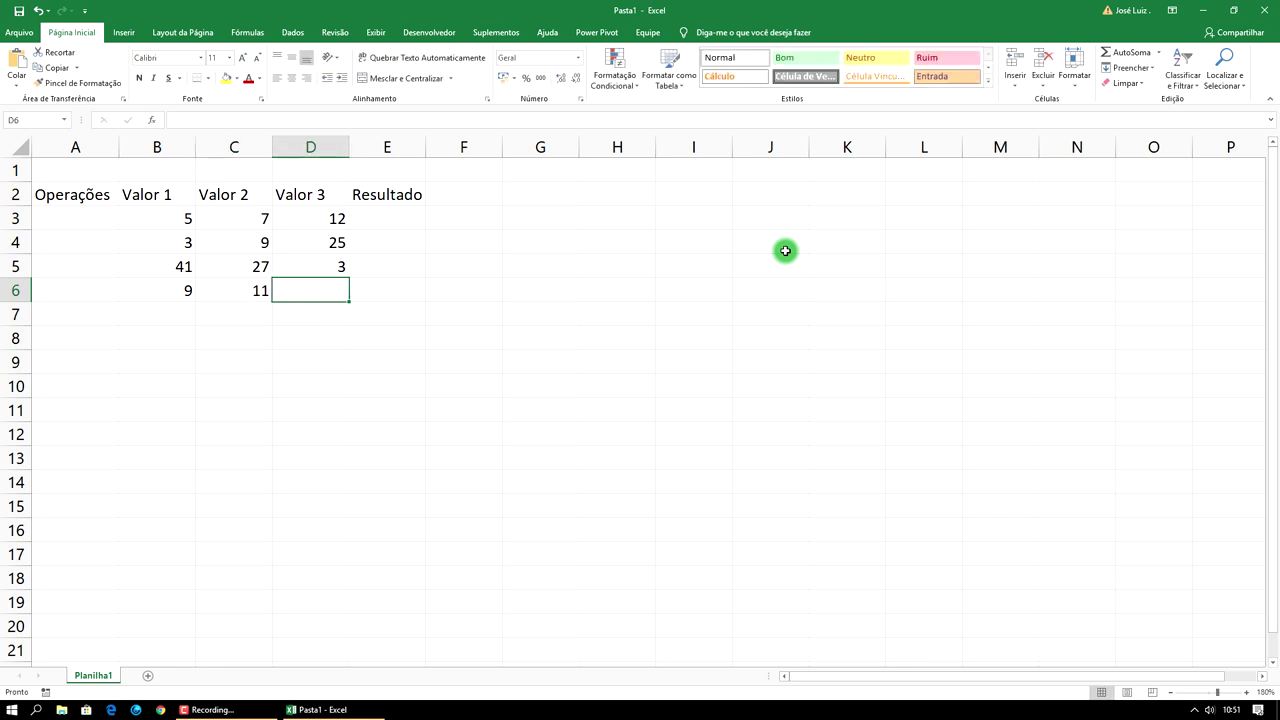
{"action": "type", "text": "15"}
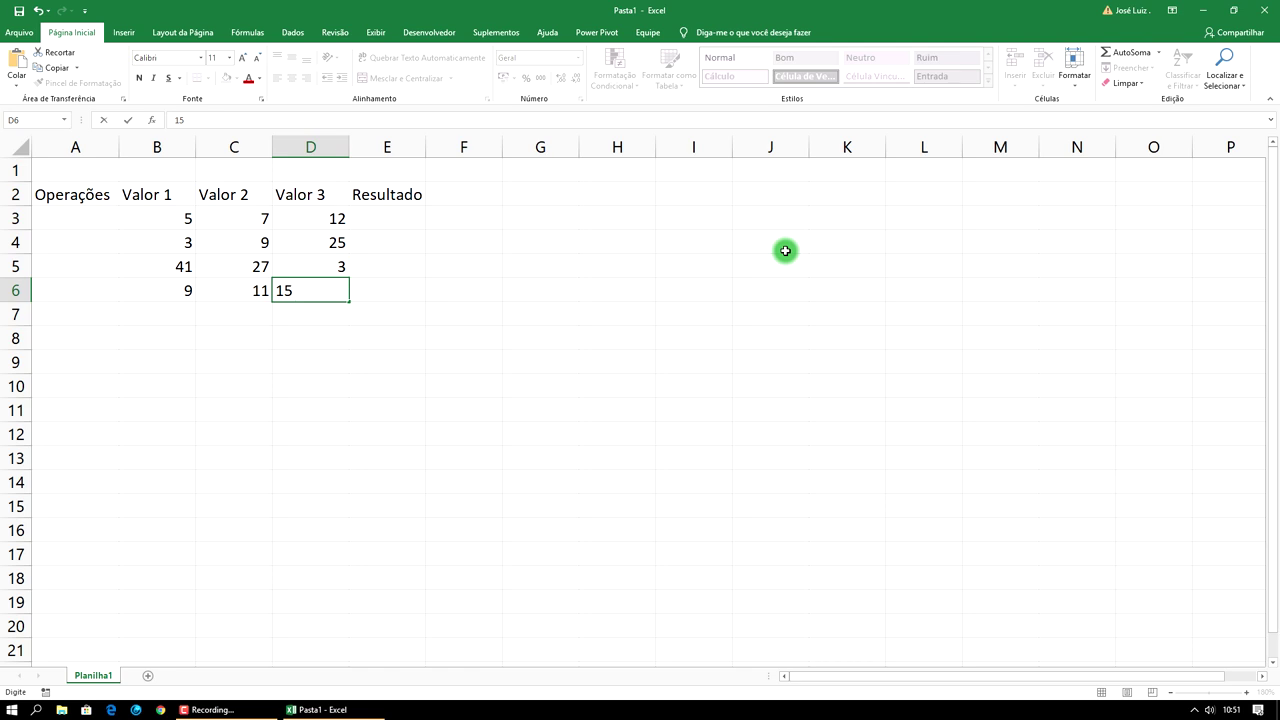
{"action": "key", "text": "Right"}
{"action": "key", "text": "Left"}
{"action": "key", "text": "Left"}
{"action": "key", "text": "Left"}
{"action": "key", "text": "Left"}
{"action": "key", "text": "Up"}
{"action": "key", "text": "Up"}
{"action": "key", "text": "Up"}
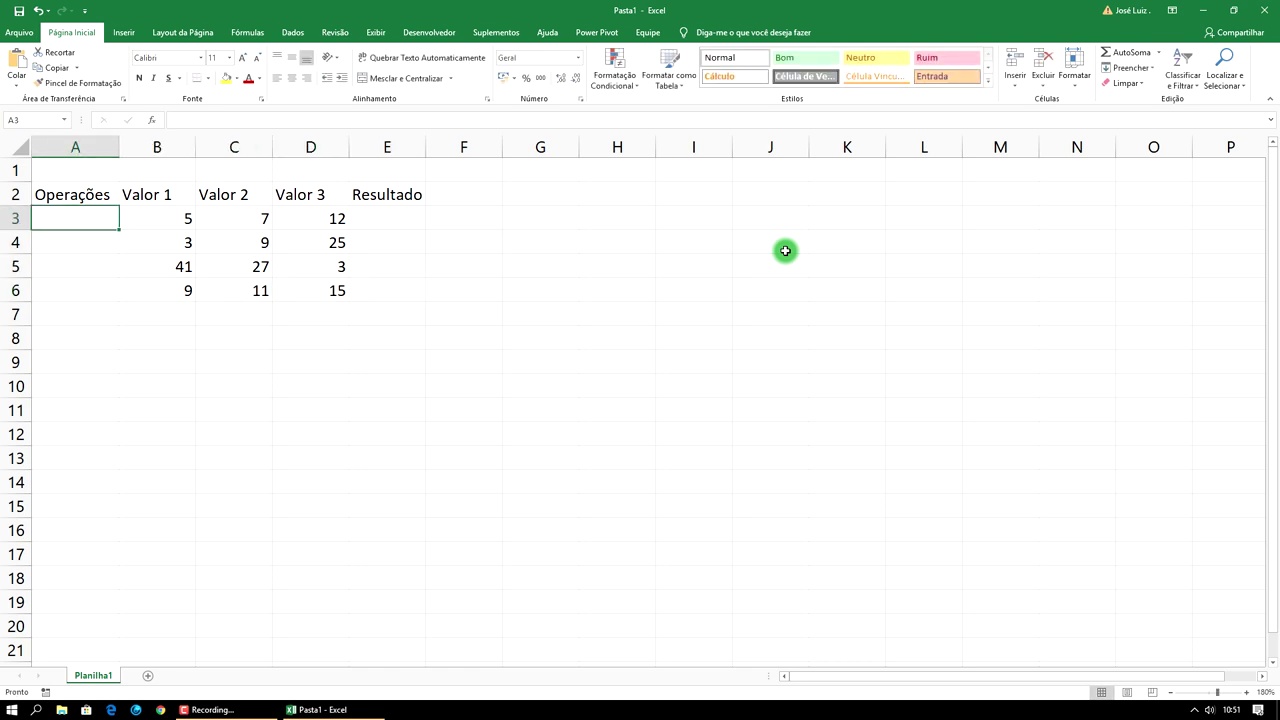
Label A3 and A4 as Soma and Minimo.
{"action": "type", "text": "Soma"}
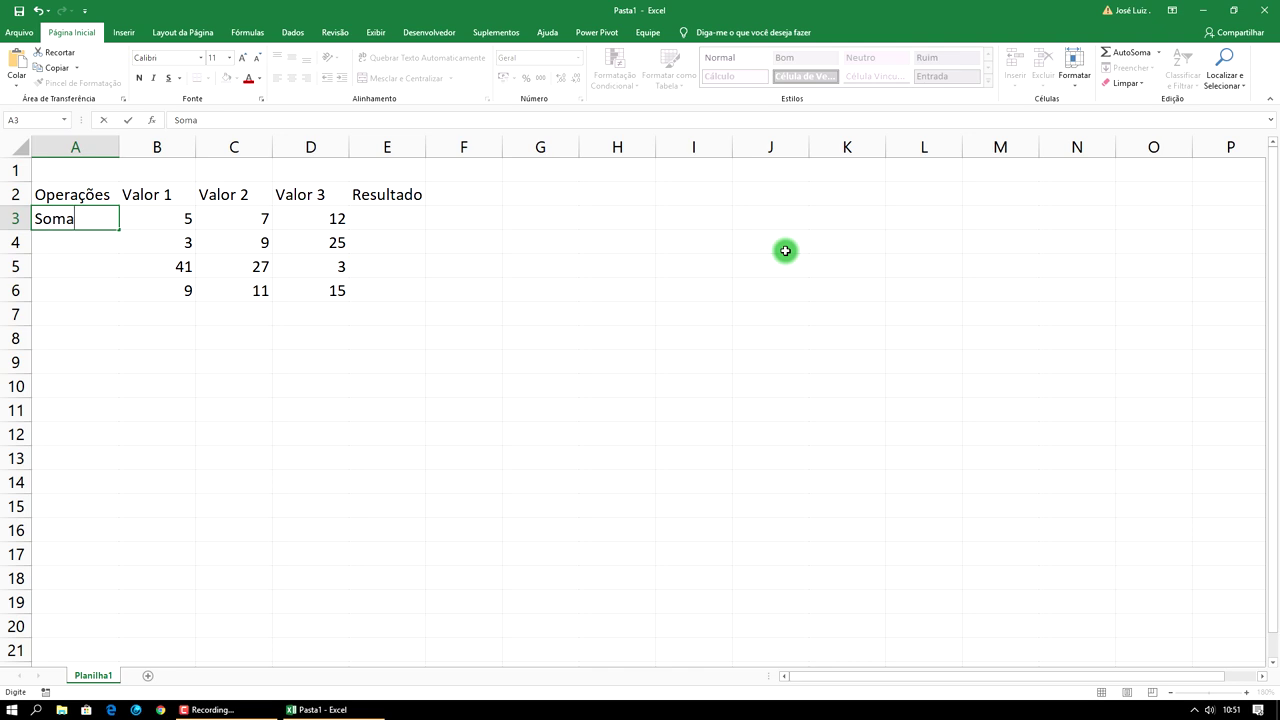
{"action": "key", "text": "Return"}
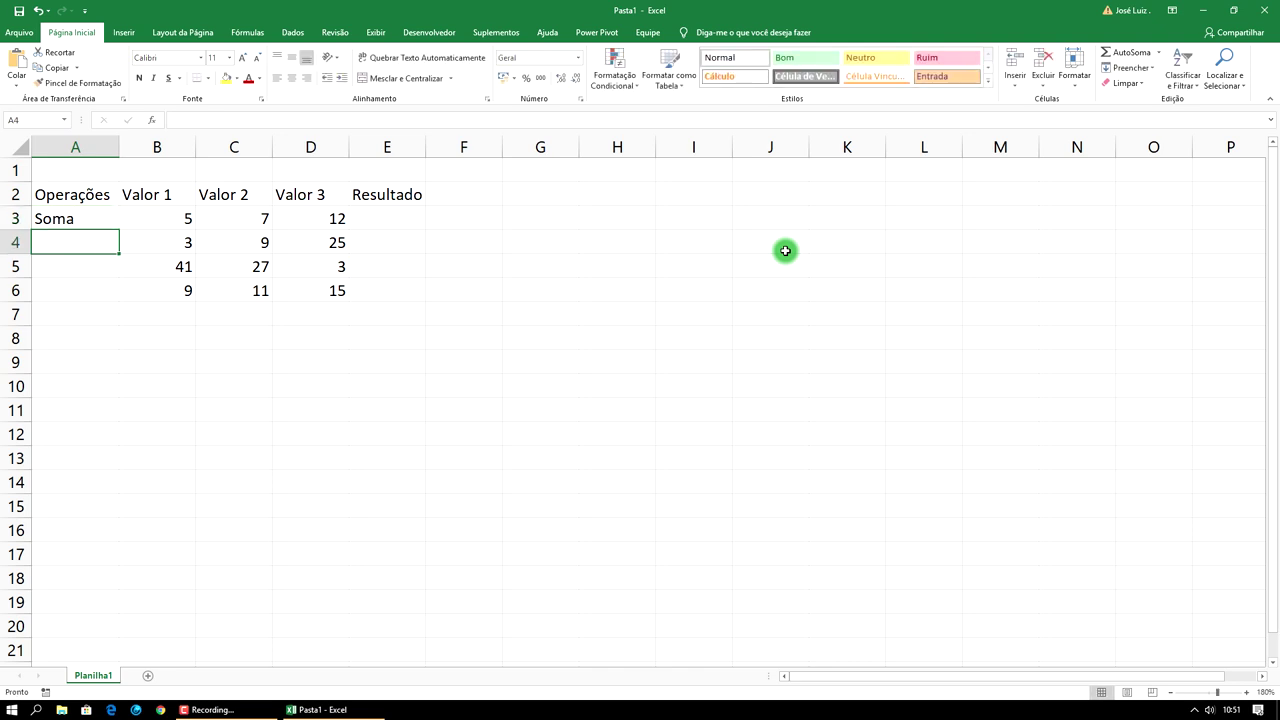
{"action": "type", "text": "M"}
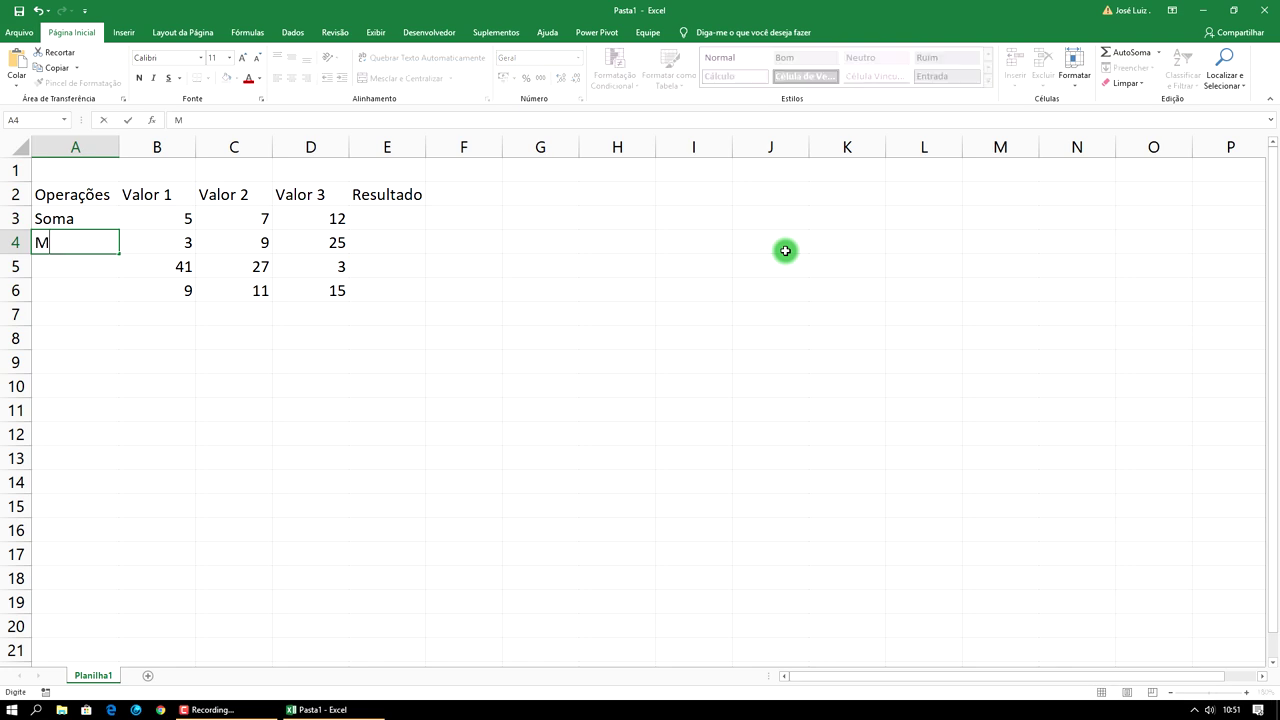
{"action": "type", "text": "inimo"}
{"action": "key", "text": "Return"}
Label A5 and A6 as Máximo and Média.
{"action": "type", "text": "M"}
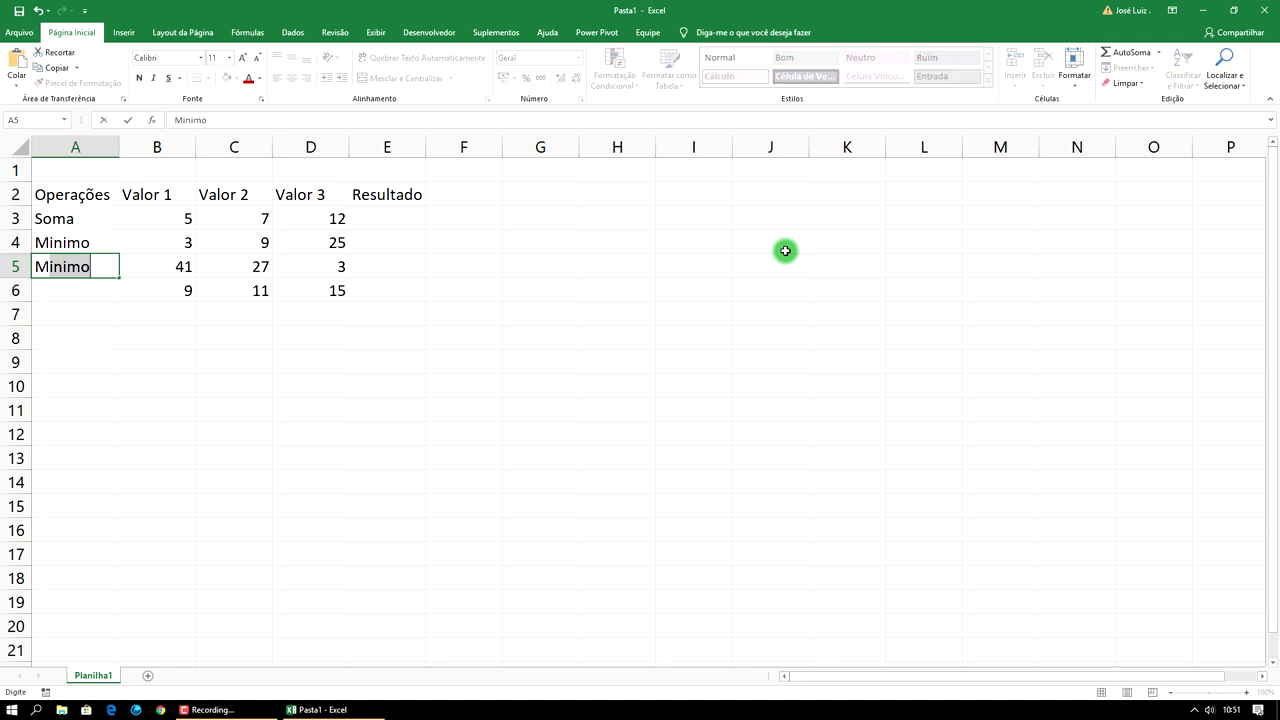
{"action": "type", "text": "áximo"}
{"action": "key", "text": "ctrl+Return"}
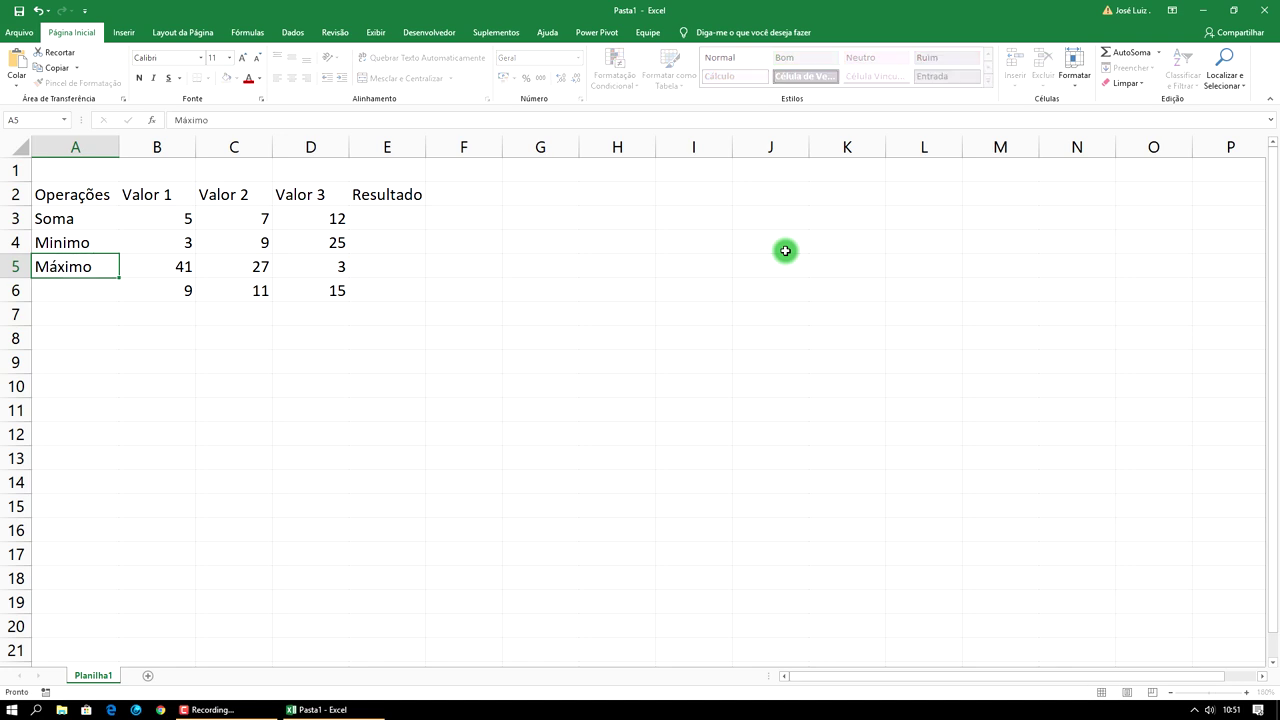
{"action": "key", "text": "Return"}
{"action": "type", "text": "Média"}
{"action": "key", "text": "Tab"}
{"action": "key", "text": "Tab"}
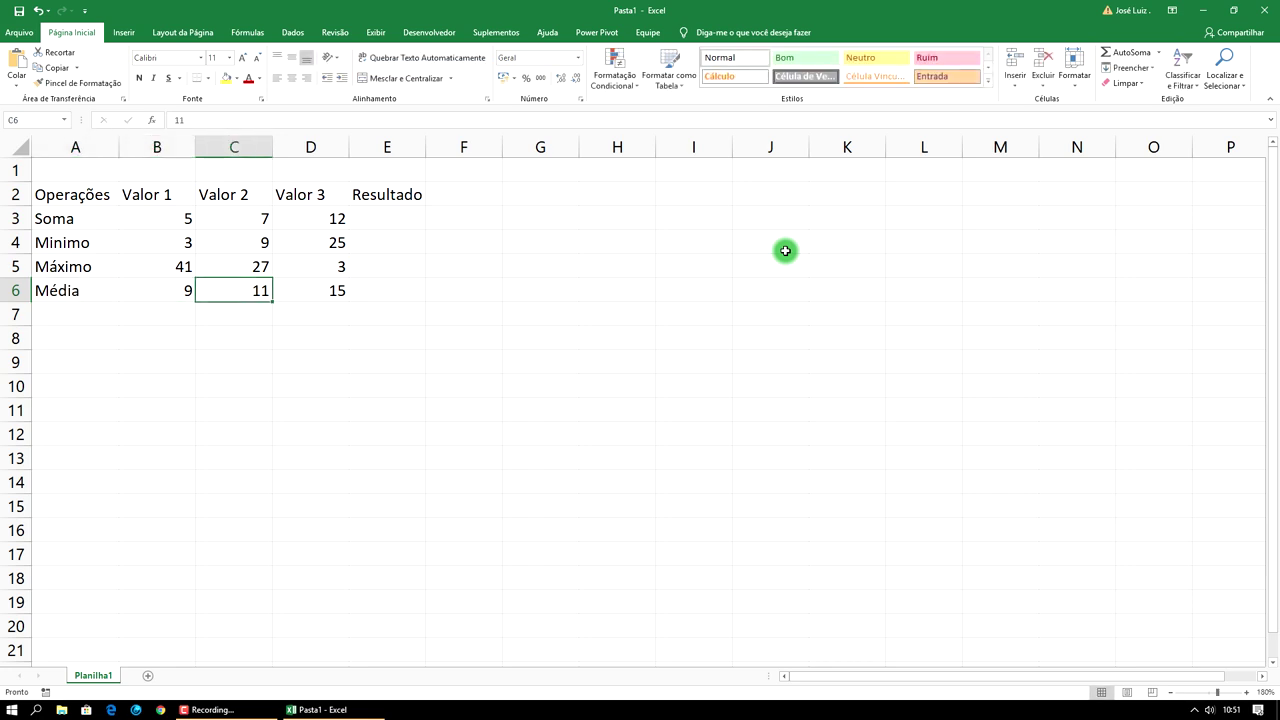
{"action": "key", "text": "Tab"}
{"action": "key", "text": "Tab"}
{"action": "key", "text": "Up"}
{"action": "key", "text": "Up"}
{"action": "key", "text": "Up"}
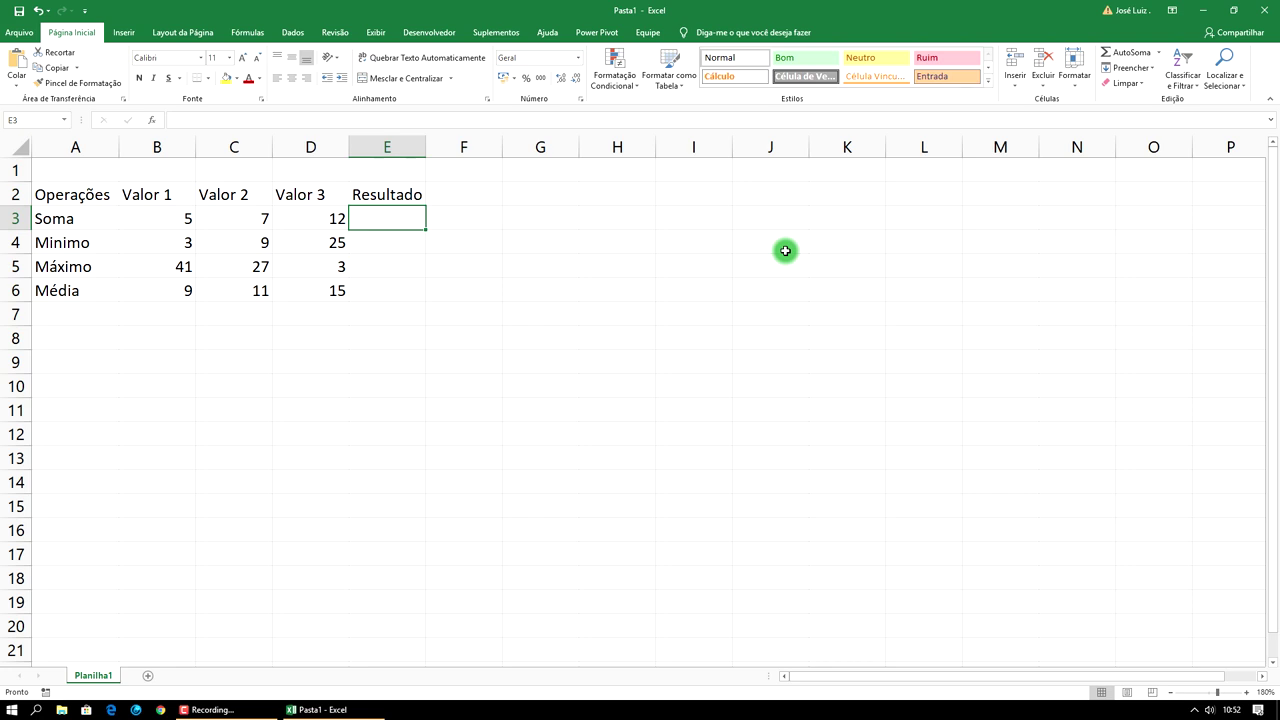
Enter =B3+C3+D3 in E3 so it shows 24.
{"action": "type", "text": "="}
{"action": "left_click", "coordinate": [175, 221]}
{"action": "type", "text": "+"}
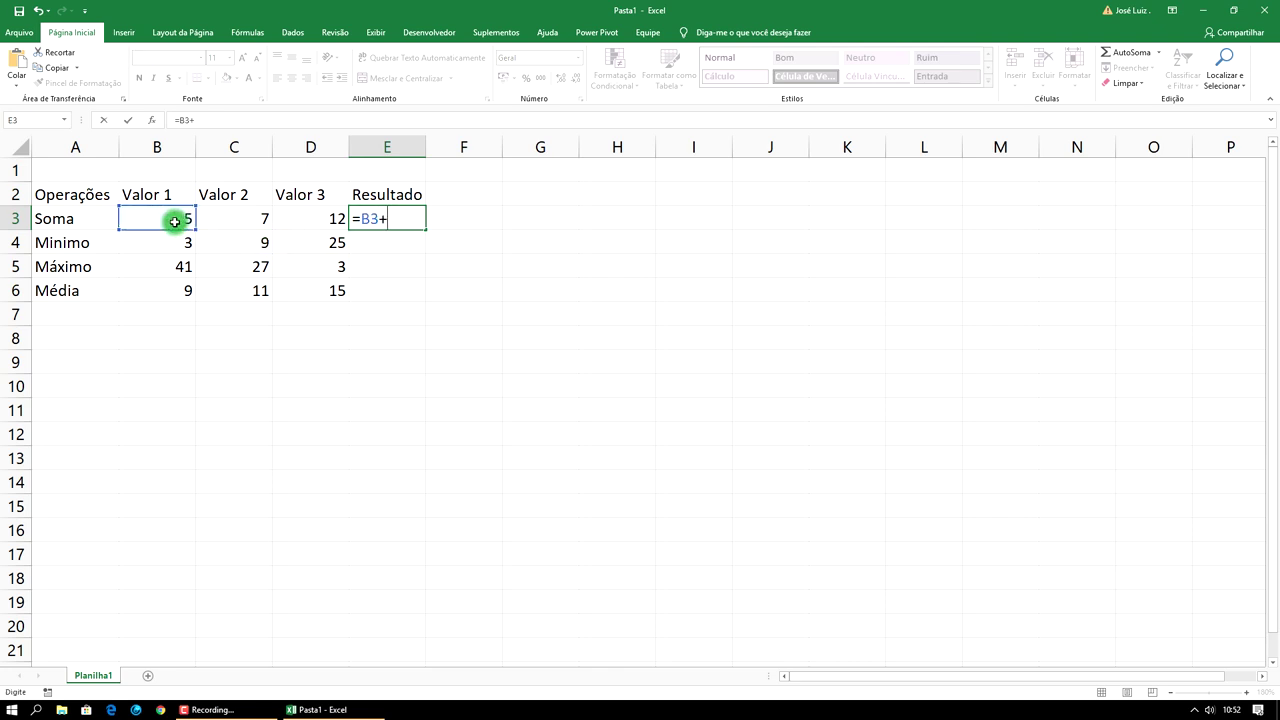
{"action": "left_click", "coordinate": [229, 225]}
{"action": "type", "text": "+"}
{"action": "left_click", "coordinate": [318, 219]}
{"action": "type", "text": "+"}
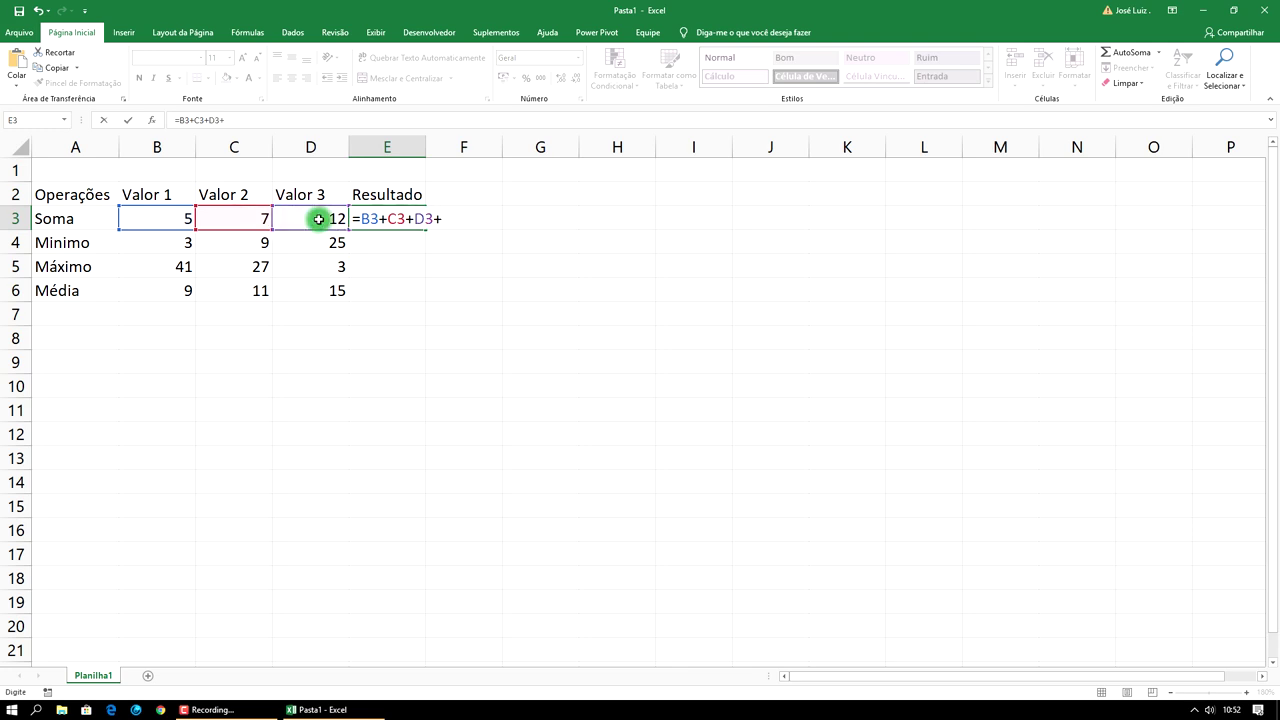
{"action": "key", "text": "BackSpace"}
{"action": "key", "text": "Return"}
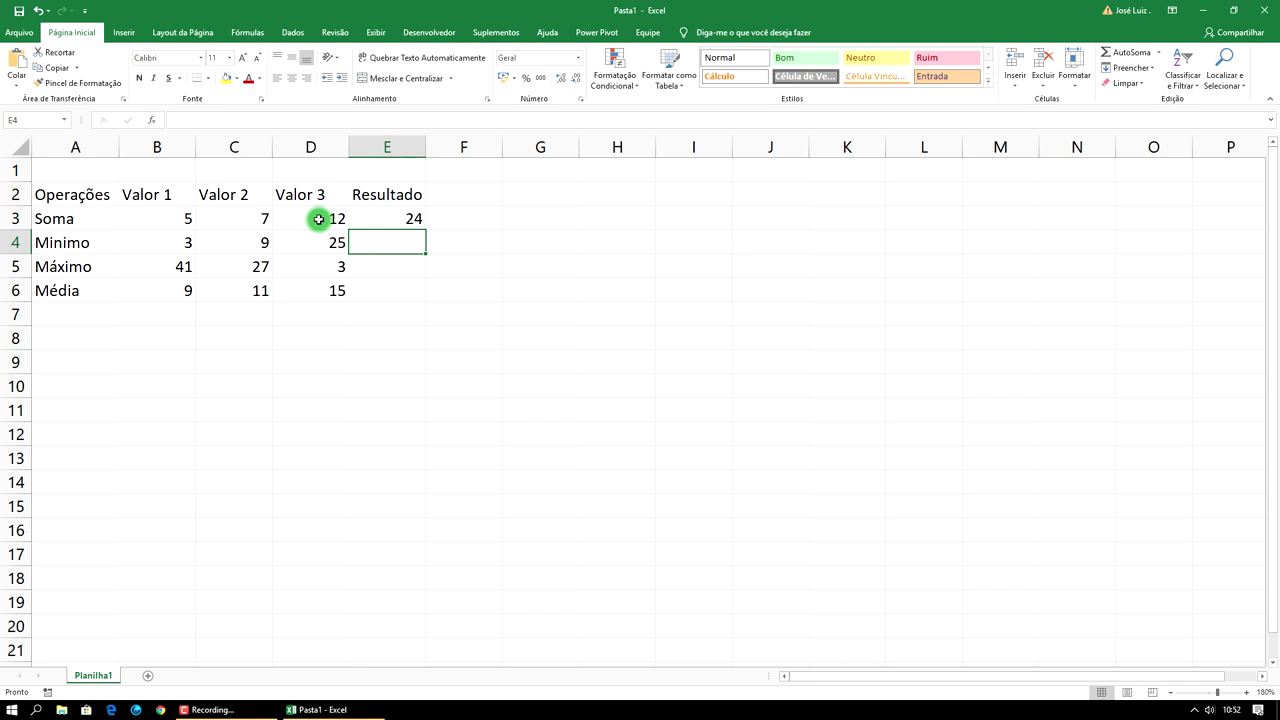
{"action": "left_click", "coordinate": [400, 218]}
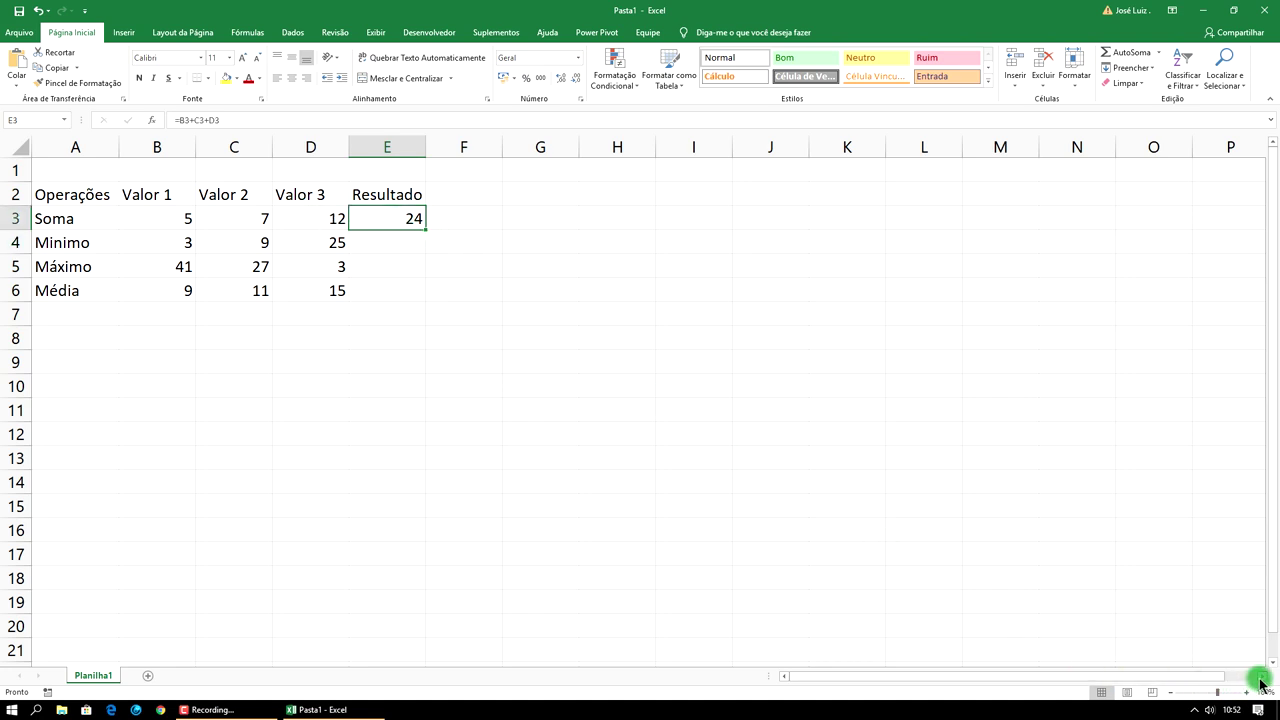
Zoom the sheet in further and clear E3, starting a new =soma formula.
{"action": "left_click", "coordinate": [1246, 692]}
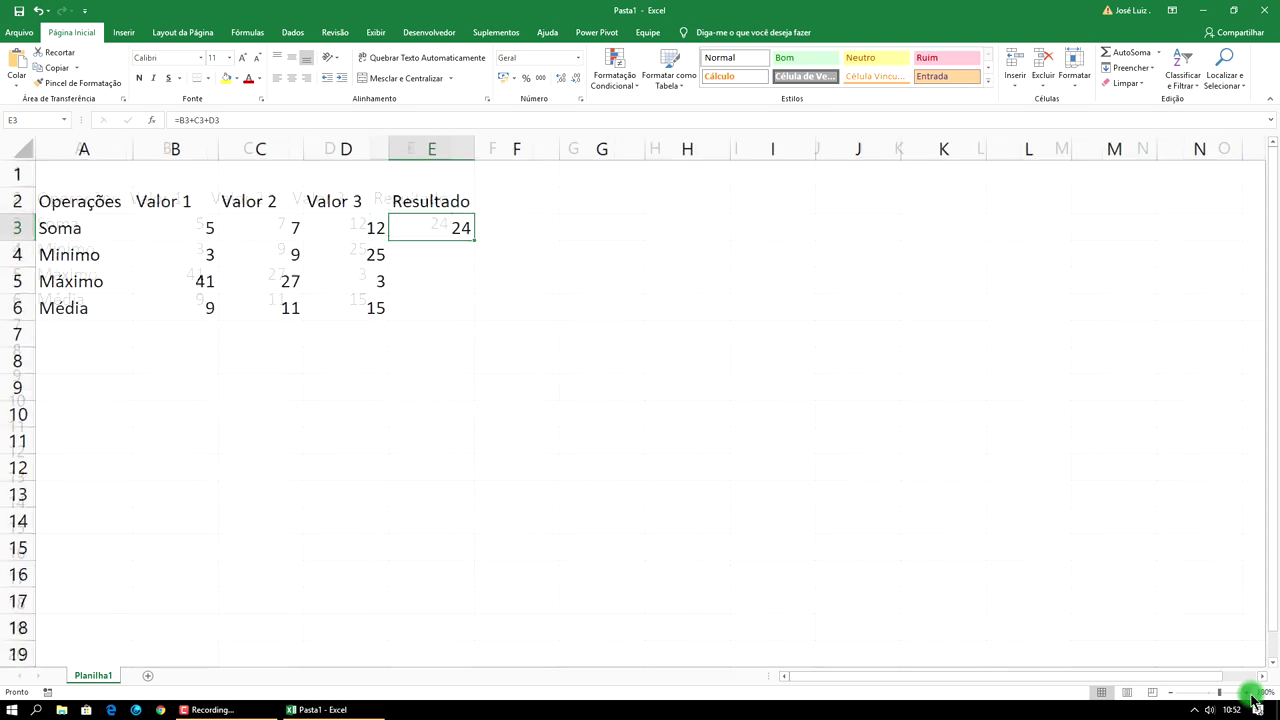
{"action": "left_click", "coordinate": [1250, 693]}
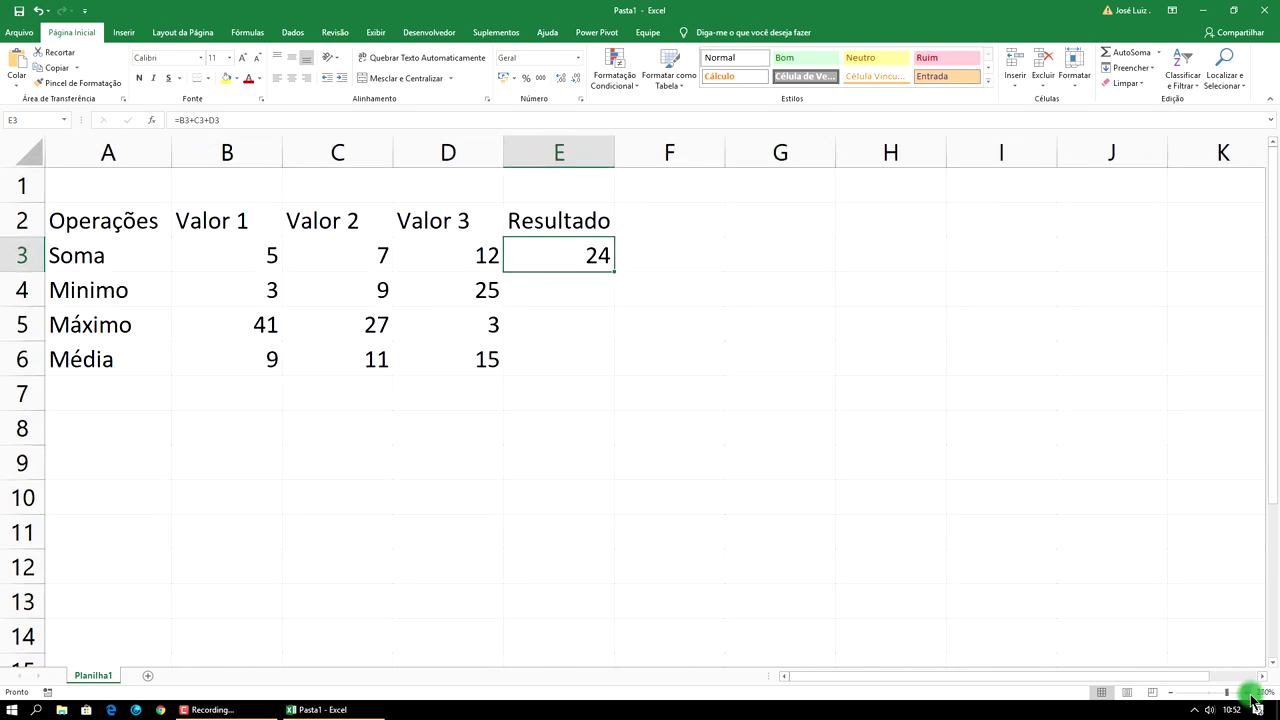
{"action": "left_click", "coordinate": [1250, 693]}
{"action": "left_click", "coordinate": [1250, 693]}
{"action": "left_click", "coordinate": [1250, 693]}
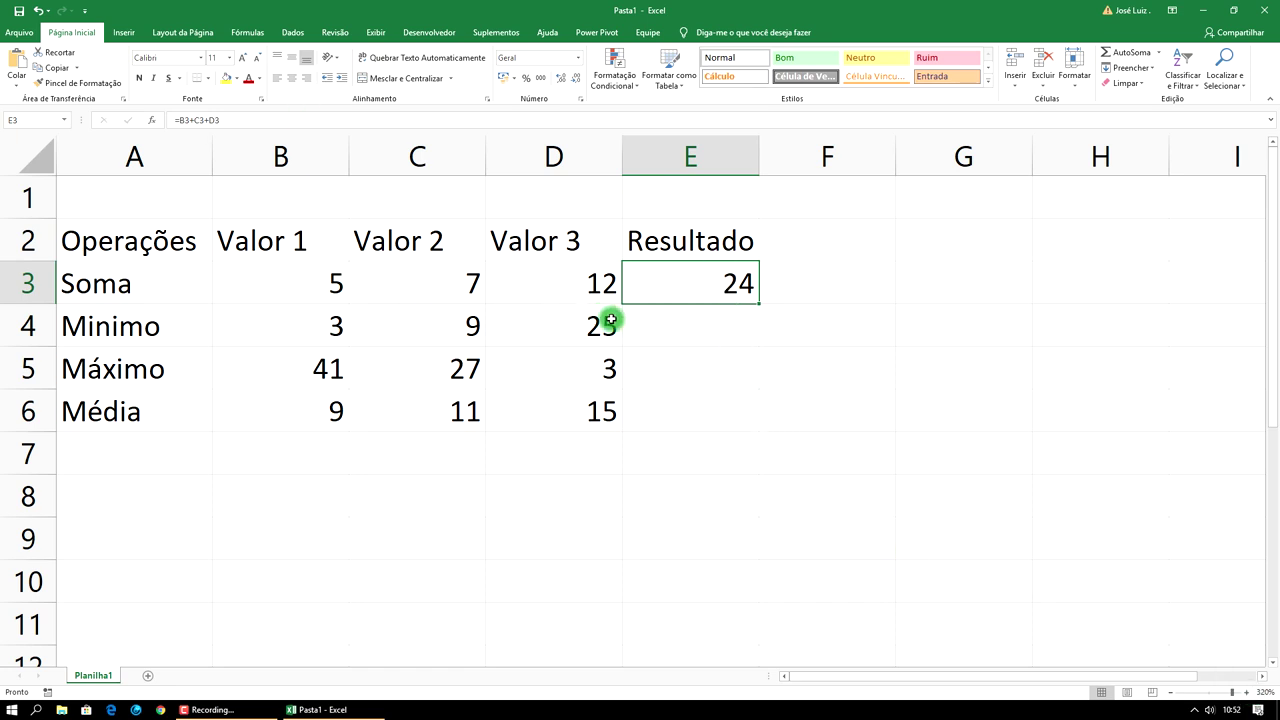
{"action": "key", "text": "Delete"}
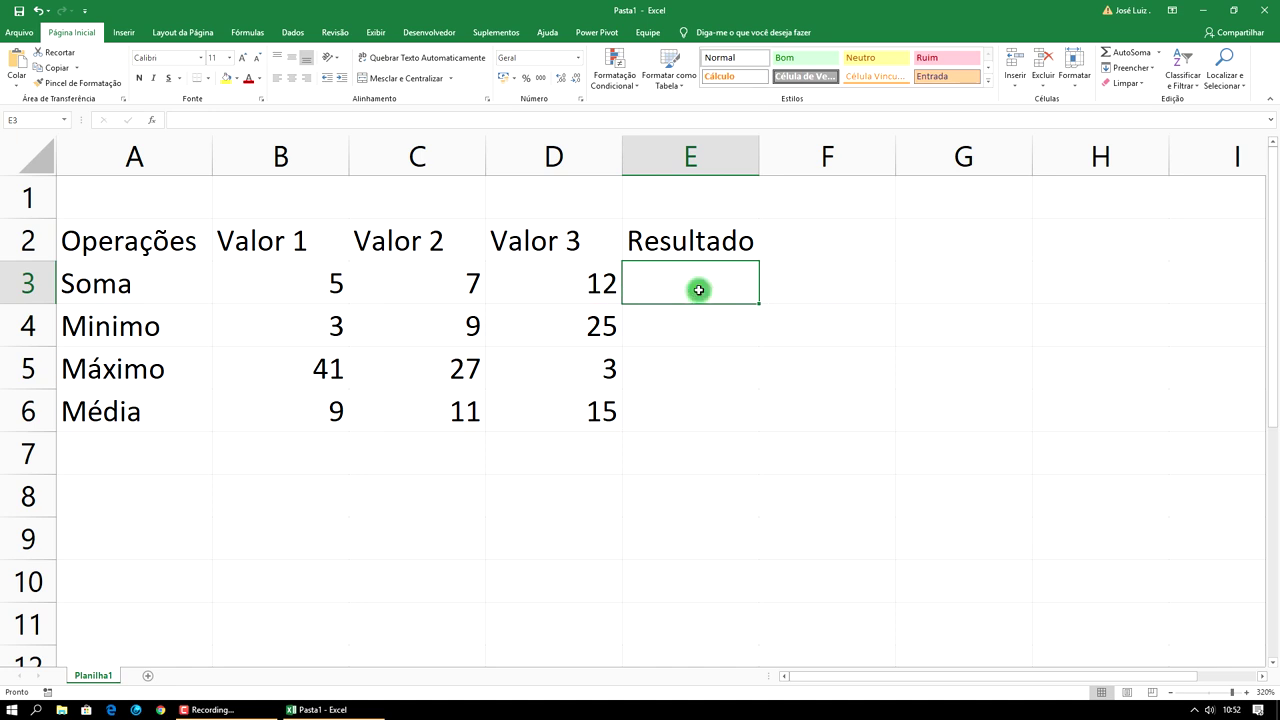
{"action": "type", "text": "="}
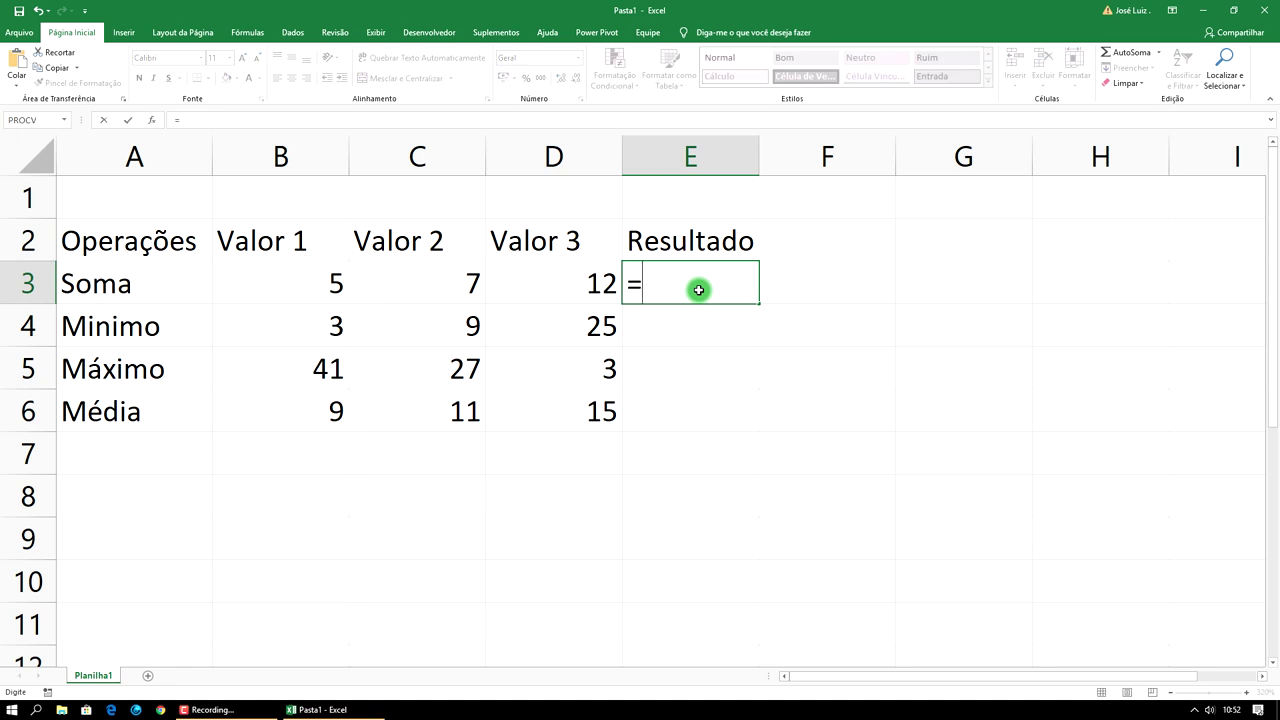
{"action": "type", "text": "soma"}
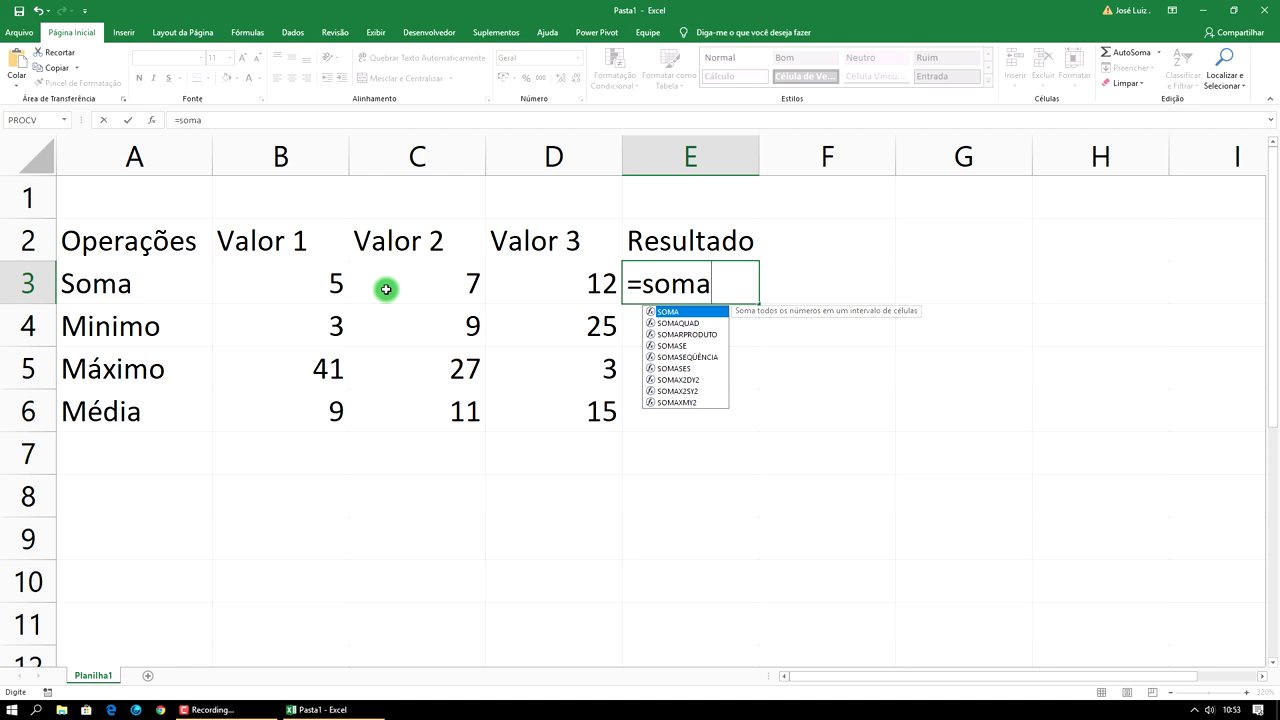
Complete =soma(B3:D3) in E3, returning 24.
{"action": "type", "text": "("}
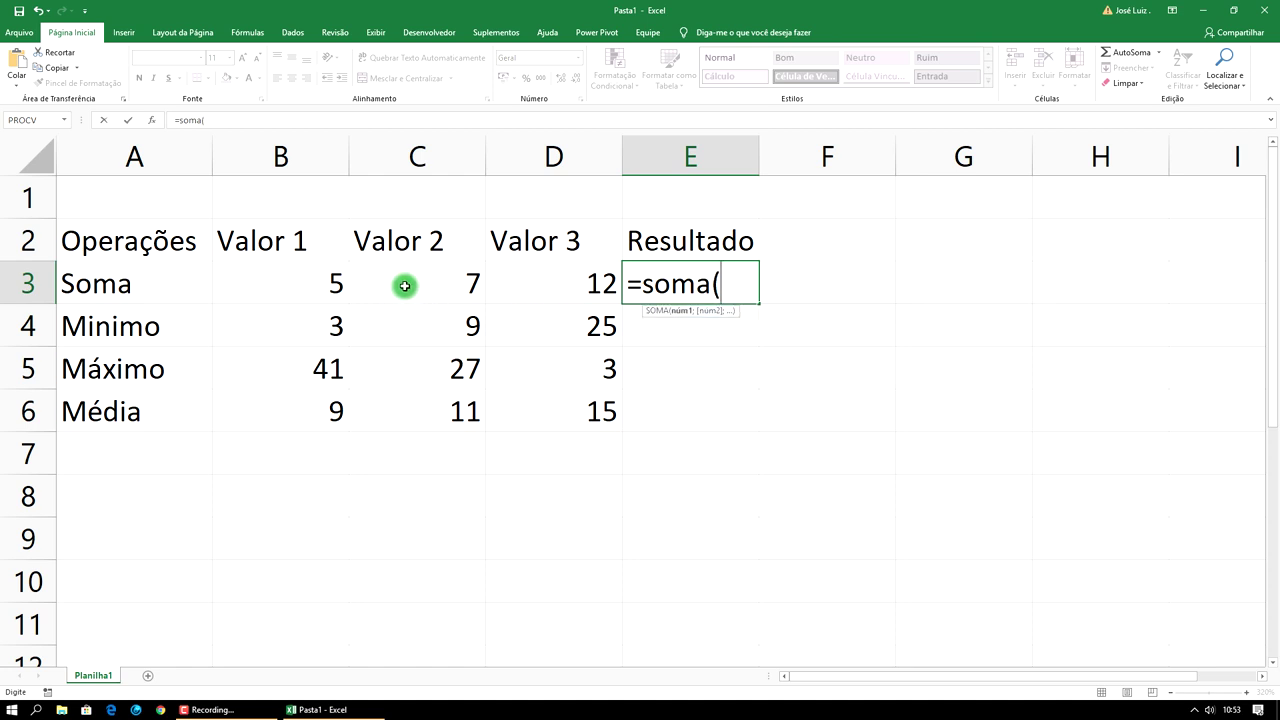
{"action": "left_click", "coordinate": [334, 283]}
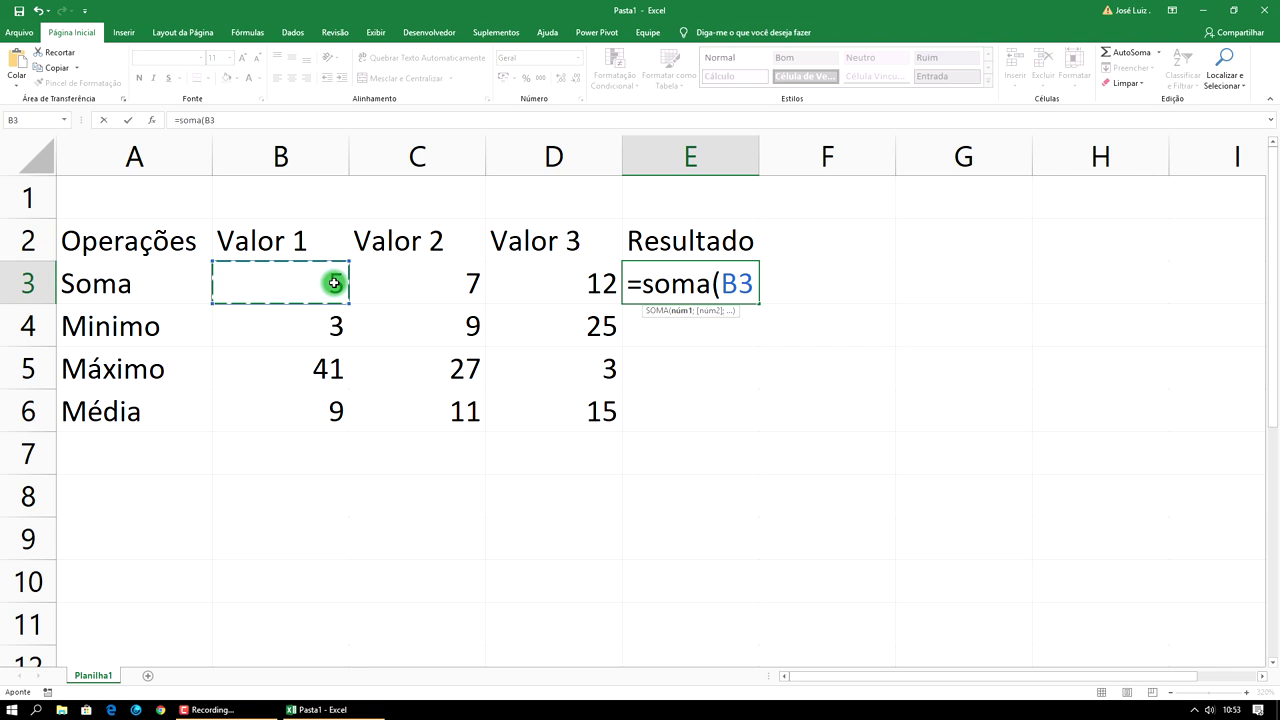
{"action": "key", "text": "F8"}
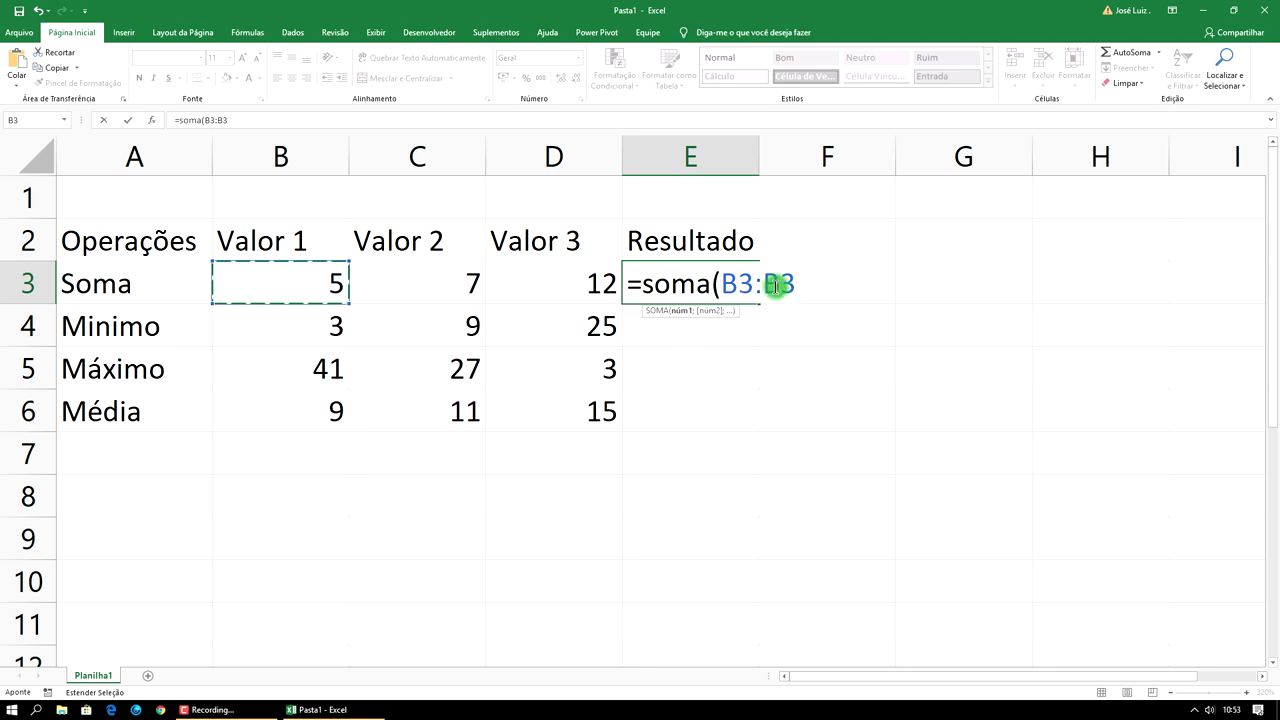
{"action": "left_click", "coordinate": [581, 285]}
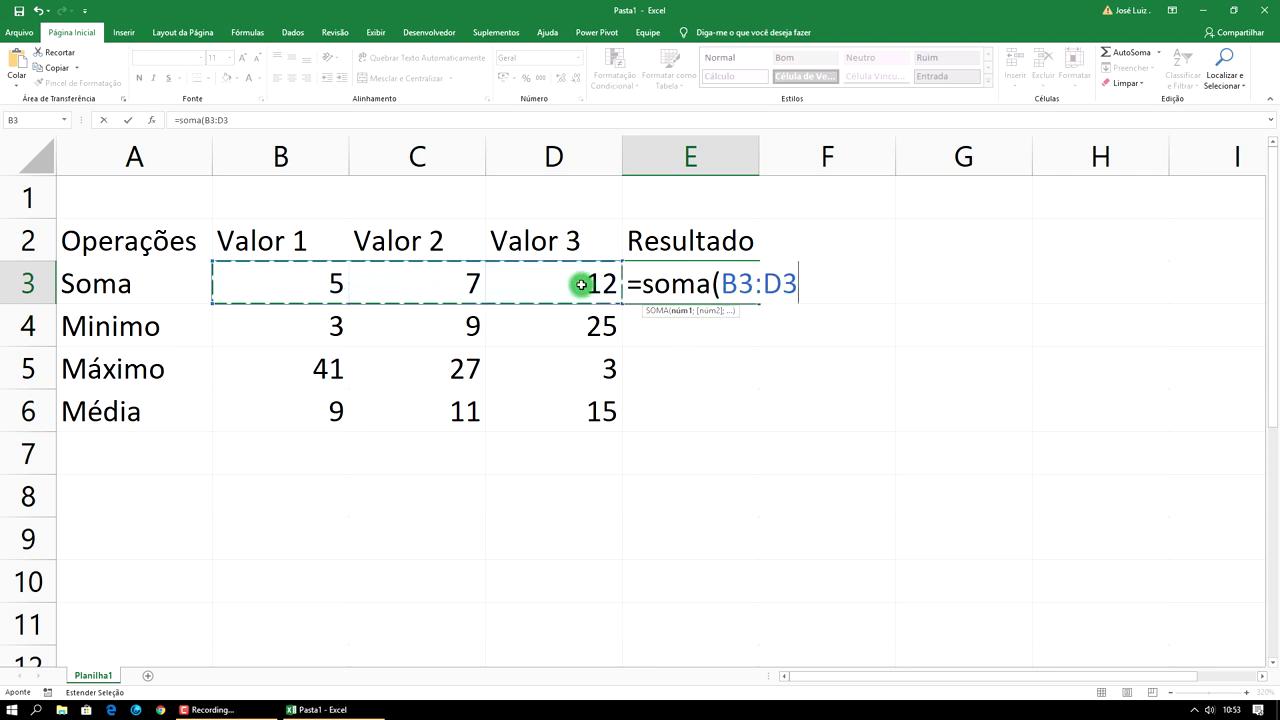
{"action": "type", "text": ")"}
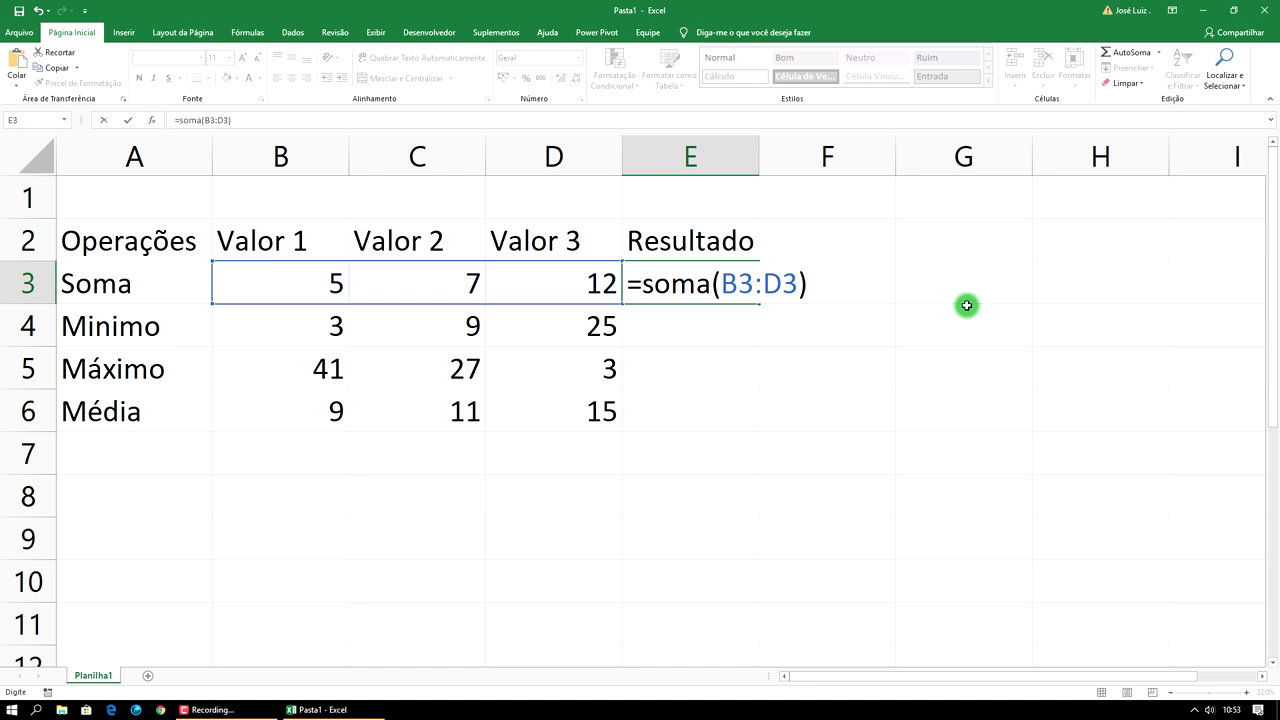
{"action": "key", "text": "Return"}
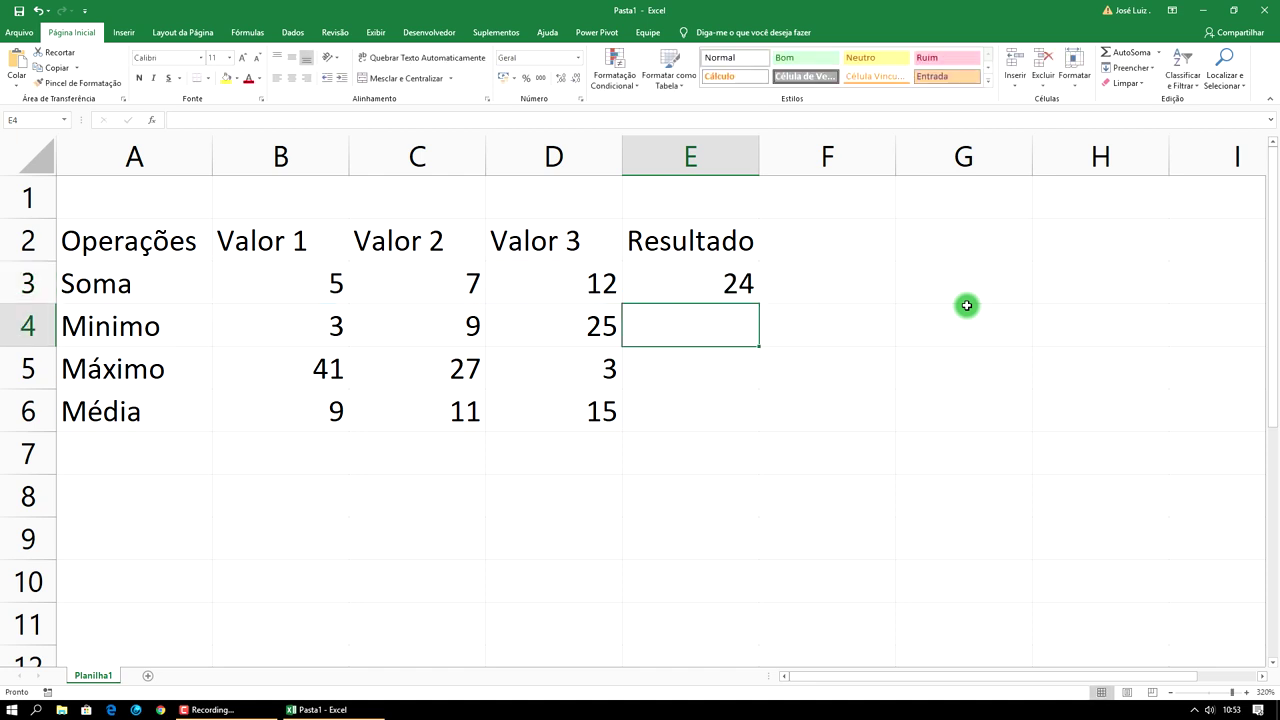
Change D3 from 12 to 9 so the Soma result updates to 21.
{"action": "left_click", "coordinate": [737, 281]}
{"action": "left_click_drag", "start_coordinate": [737, 281], "coordinate": [582, 281]}
{"action": "left_click", "coordinate": [582, 281]}
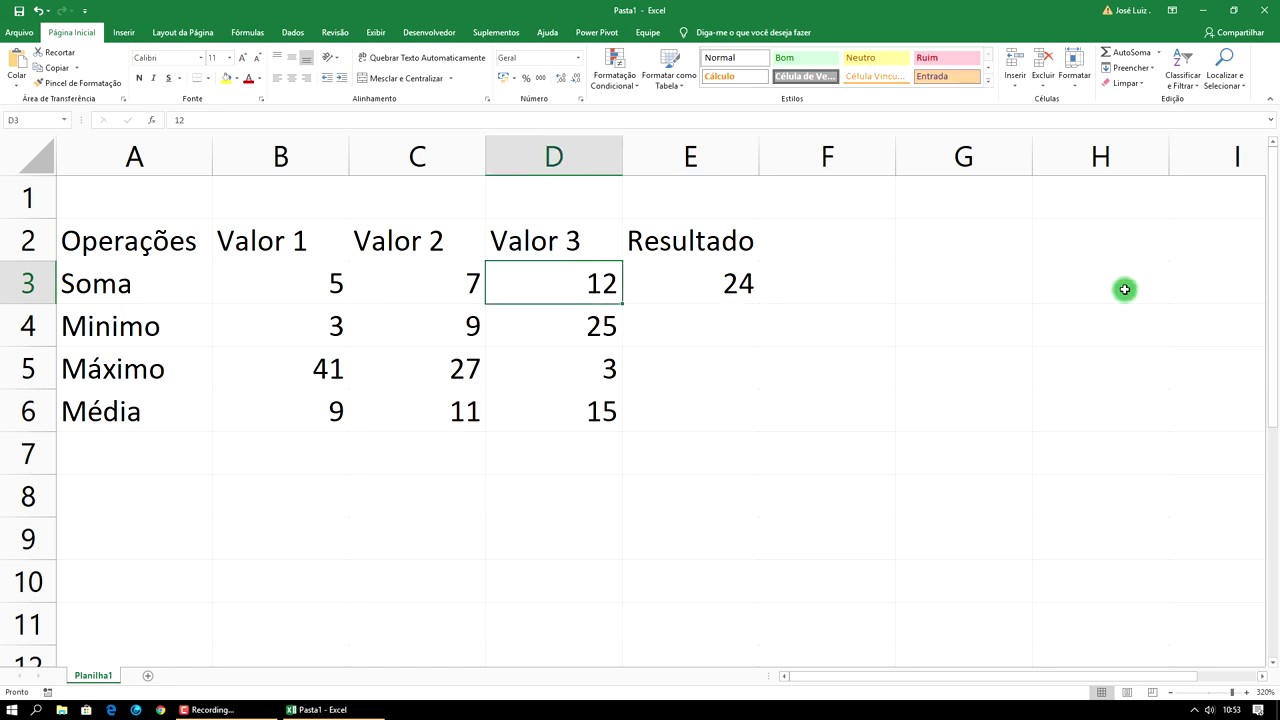
{"action": "type", "text": "9"}
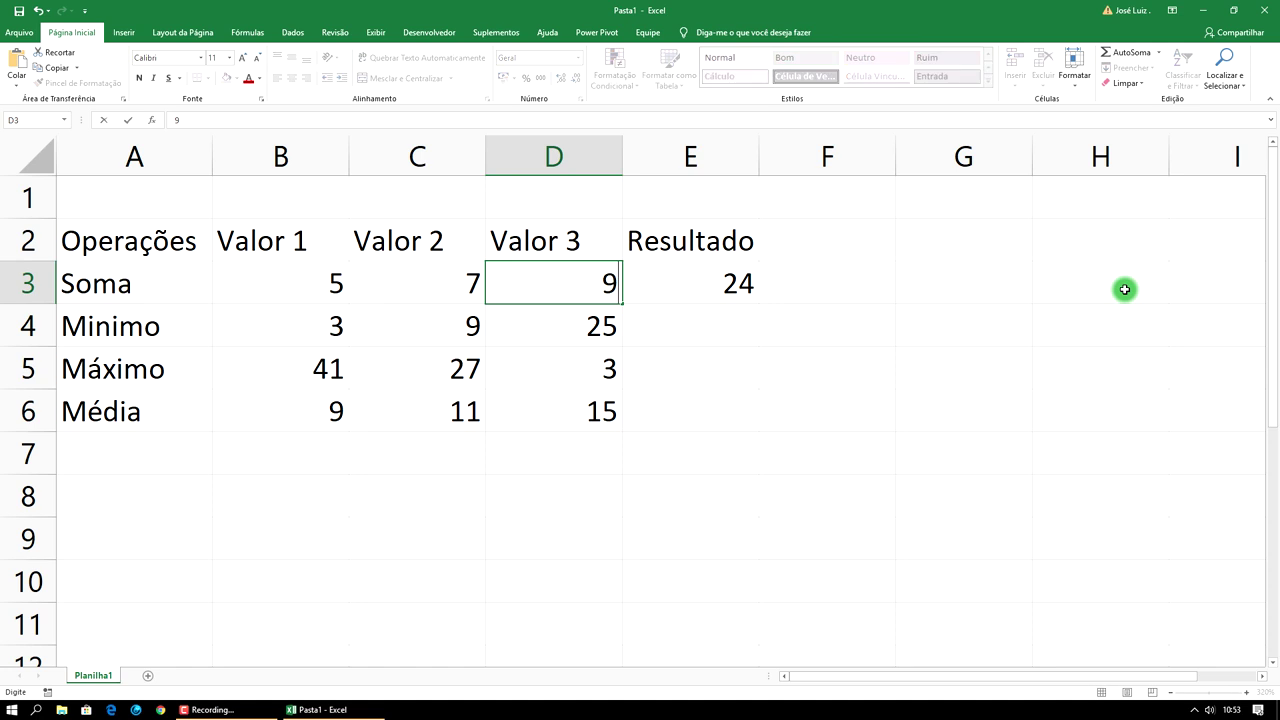
{"action": "key", "text": "Return"}
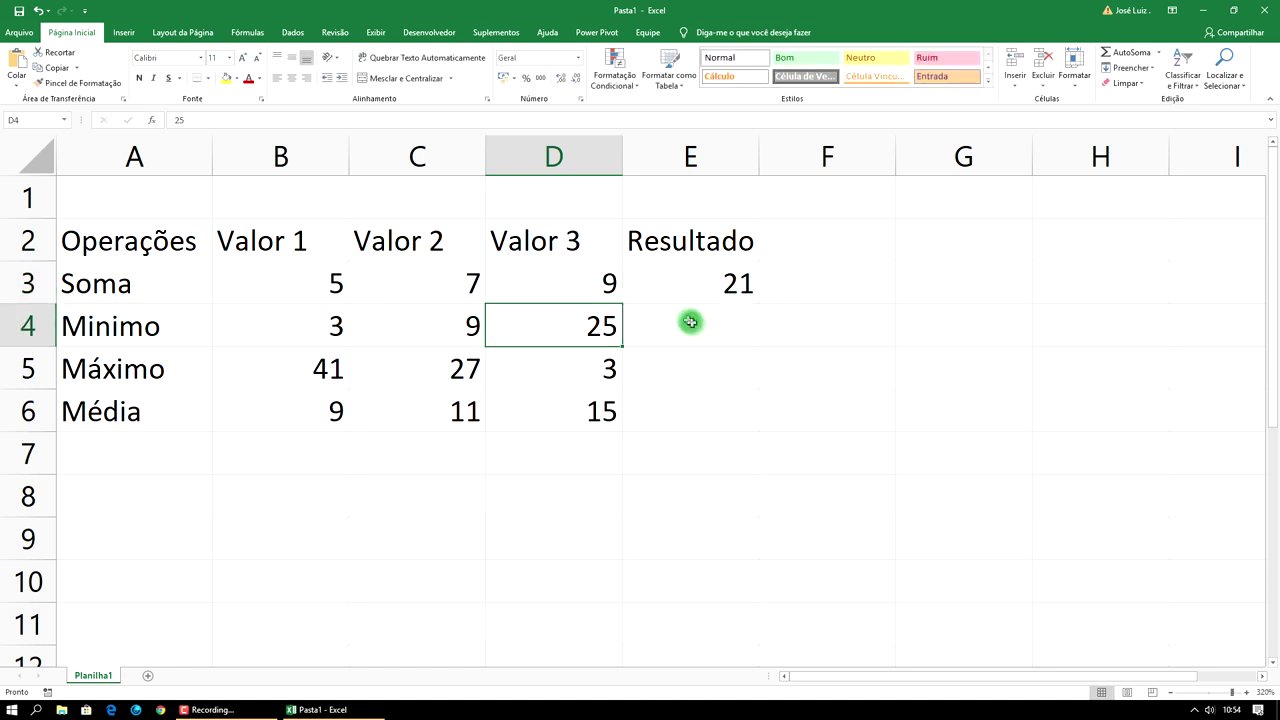
{"action": "left_click", "coordinate": [700, 328]}
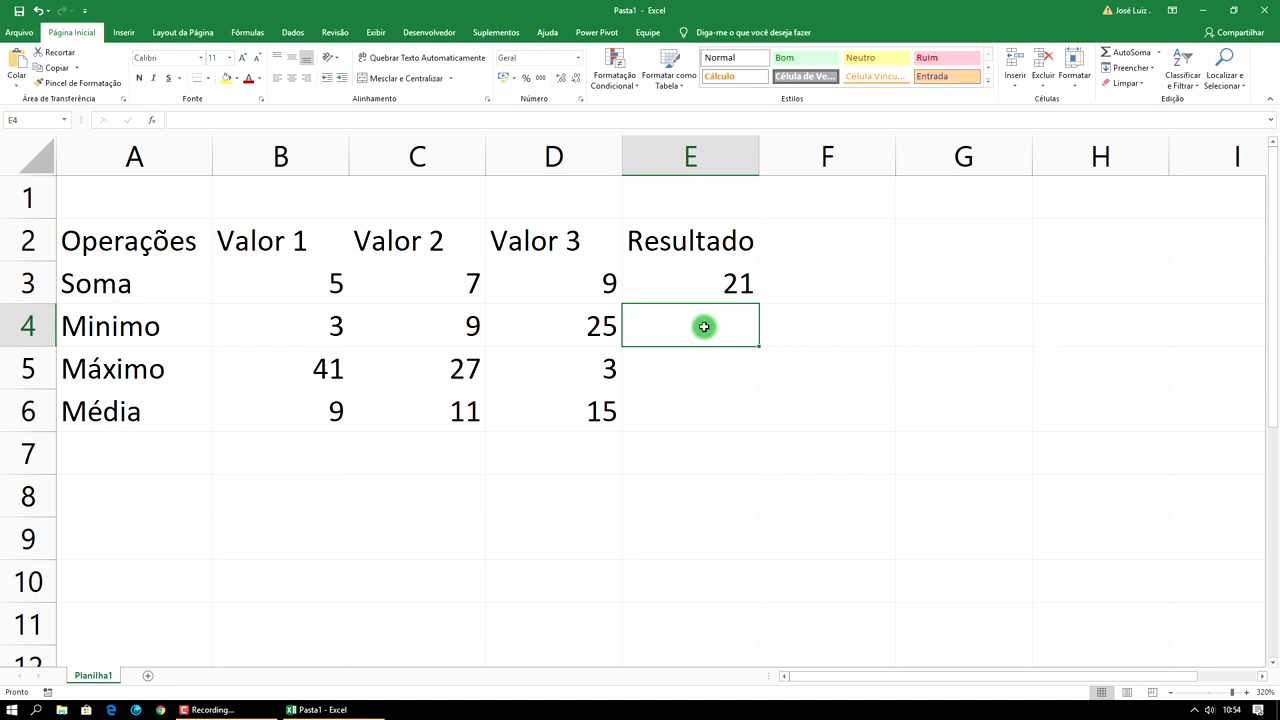
Enter =minimo(B4:D4) in E4, returning 3.
{"action": "type", "text": "="}
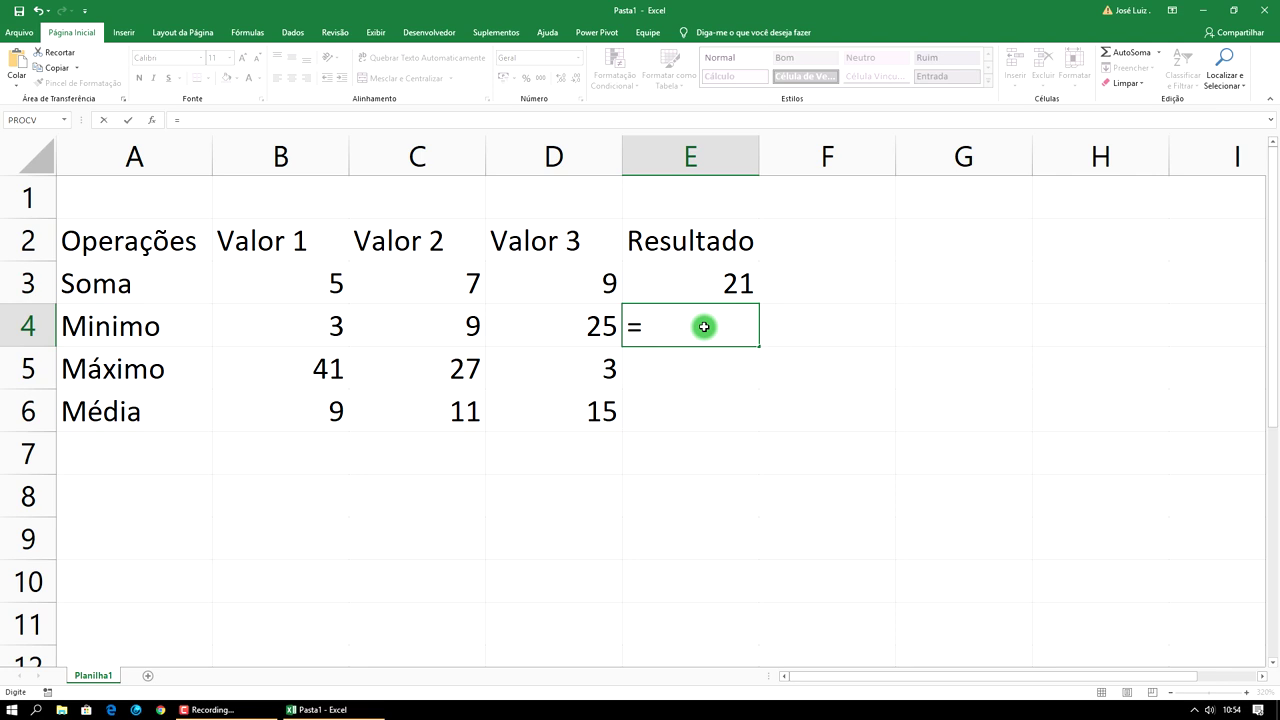
{"action": "type", "text": "minimo("}
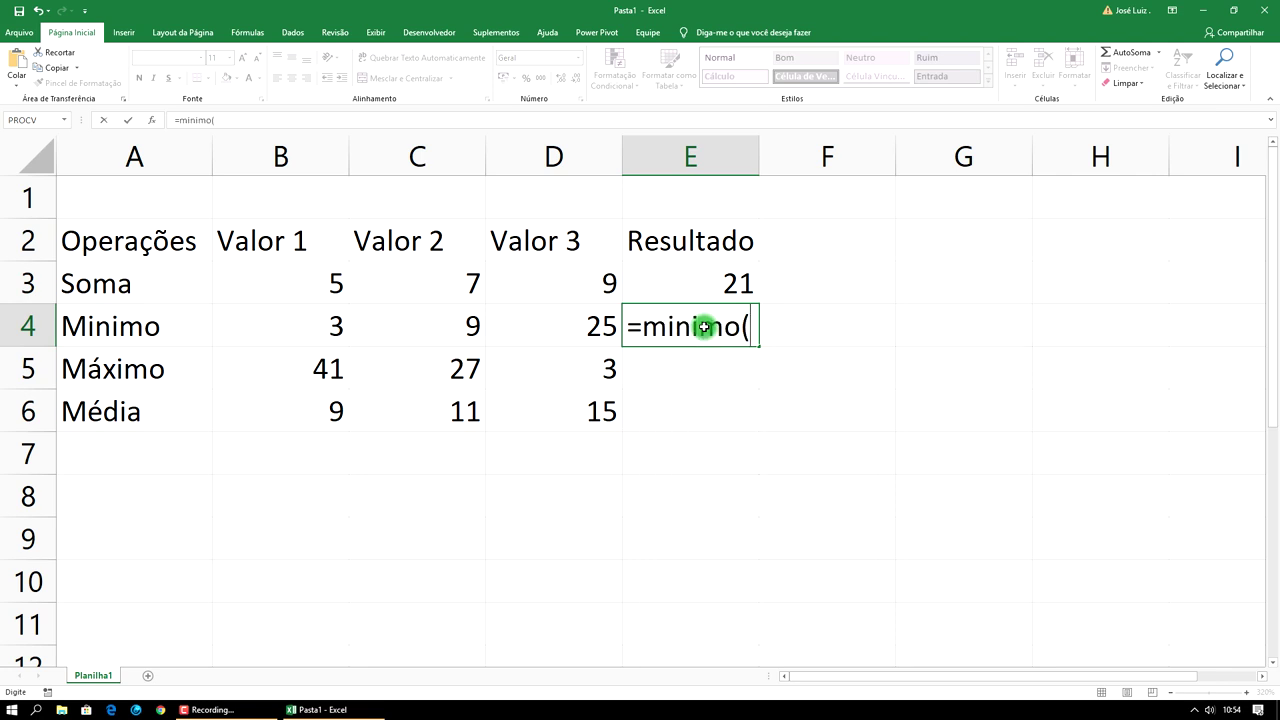
{"action": "left_click", "coordinate": [334, 330]}
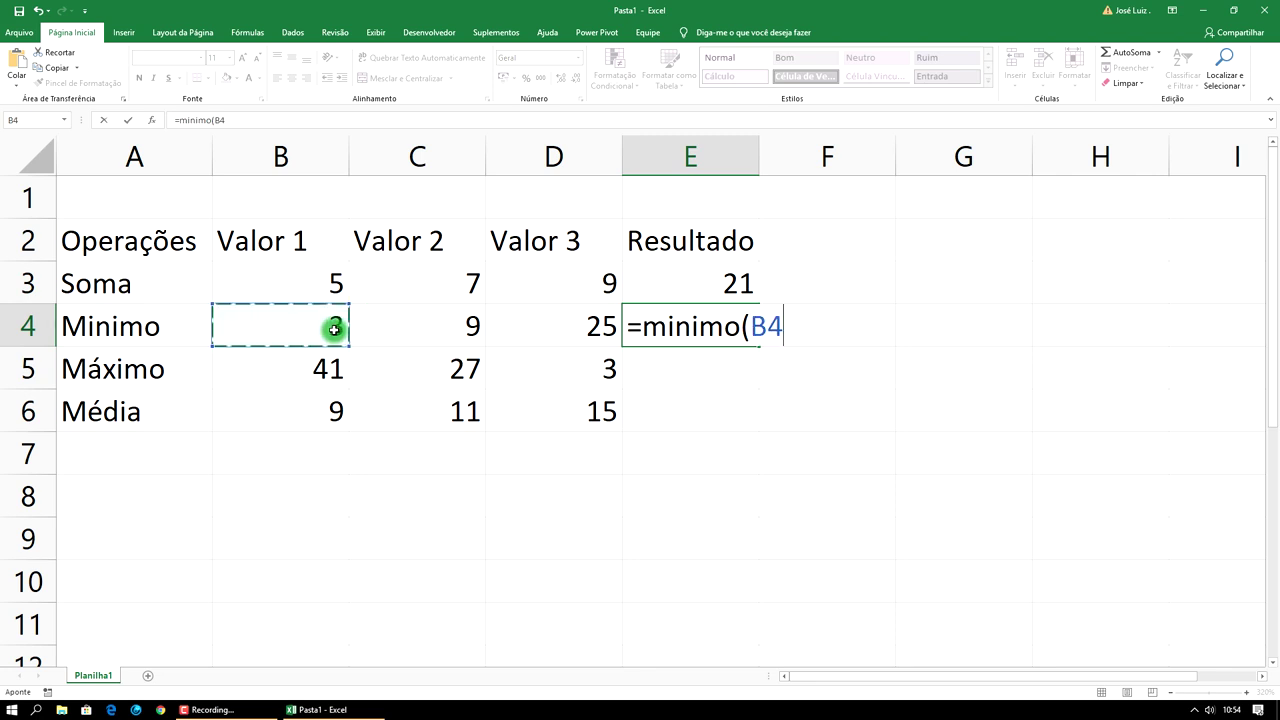
{"action": "key", "text": "F8"}
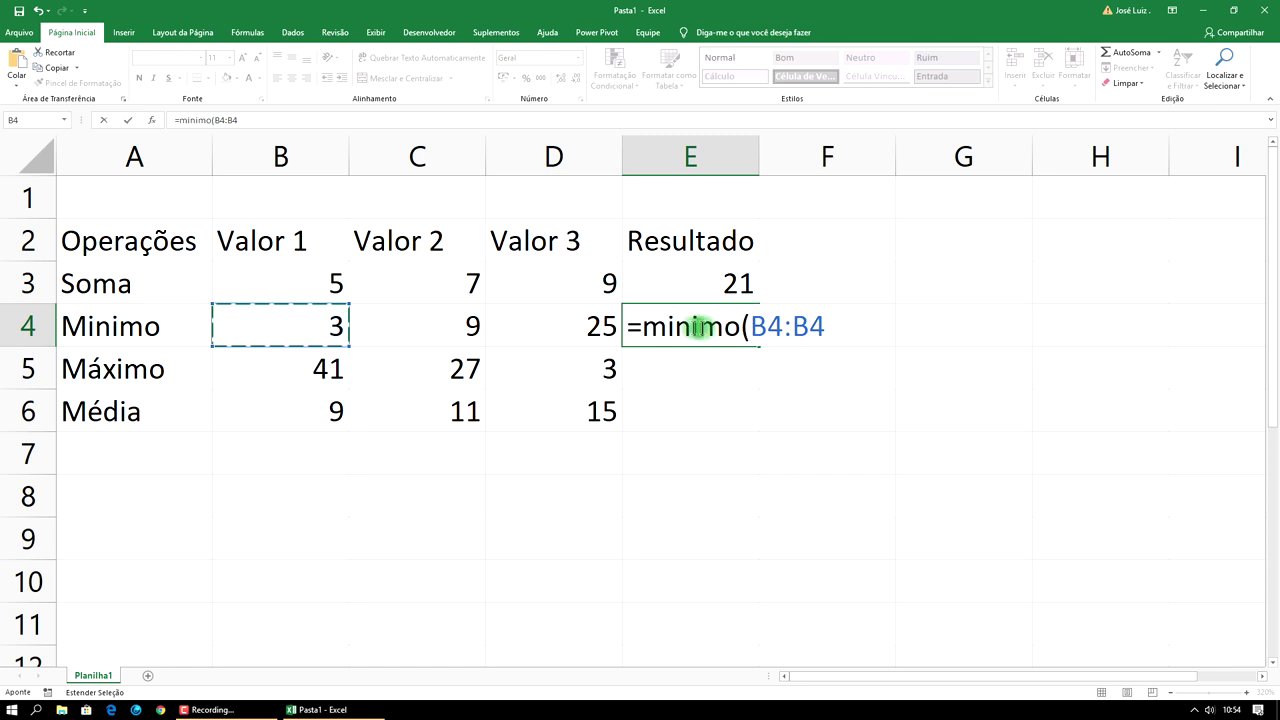
{"action": "left_click", "coordinate": [603, 326]}
{"action": "type", "text": ")"}
{"action": "key", "text": "Return"}
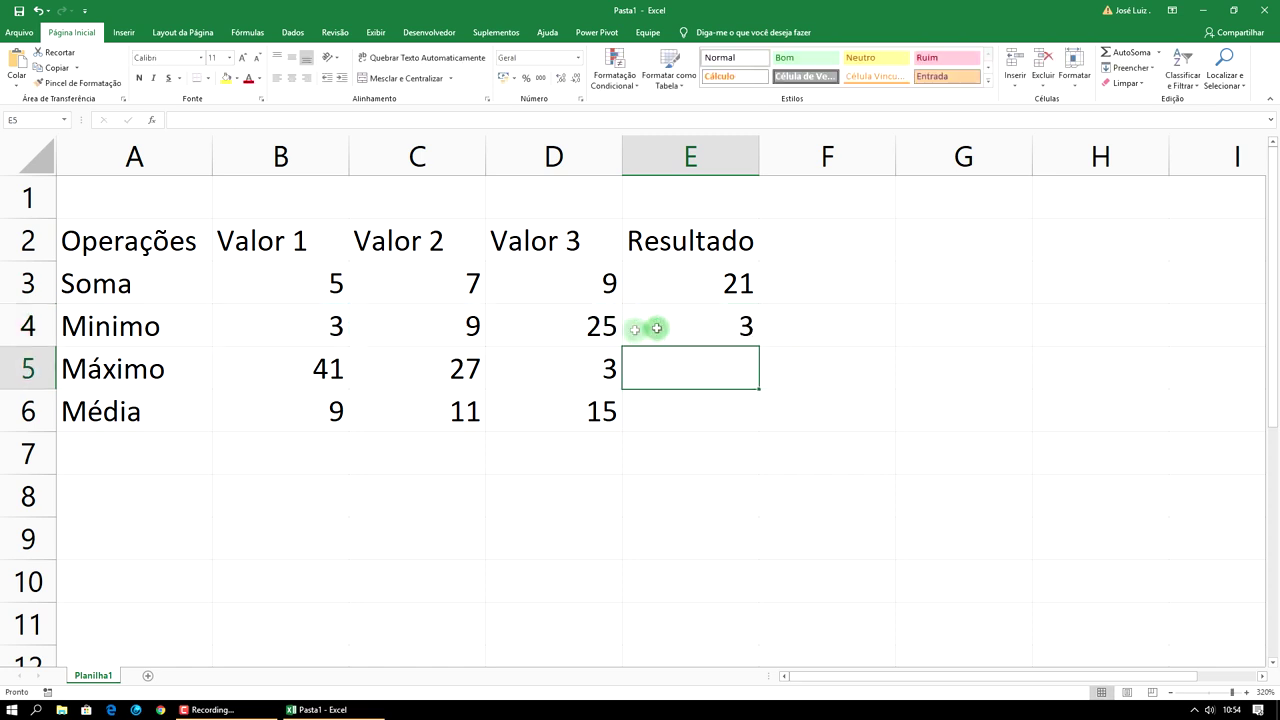
Change the Minimo row's Valor 2 in C4 to -10, so the minimum result becomes -10.
{"action": "left_click", "coordinate": [476, 331]}
{"action": "type", "text": "1"}
{"action": "key", "text": "Return"}
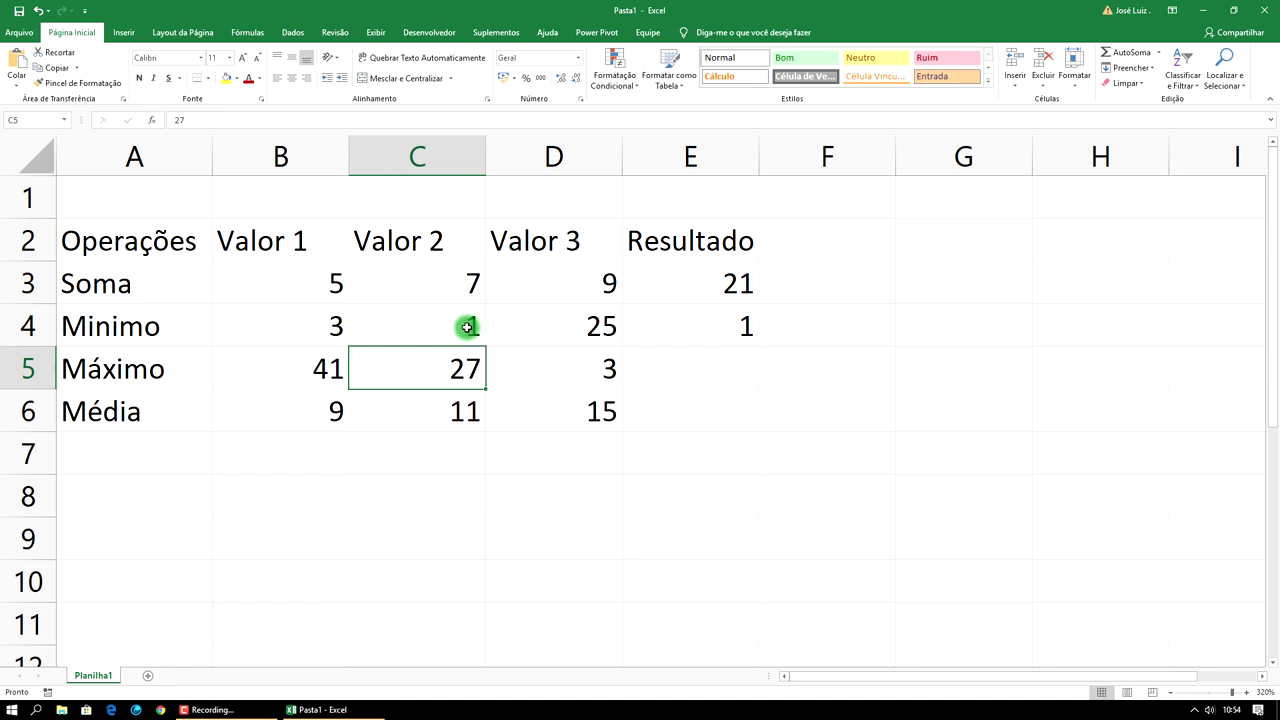
{"action": "left_click", "coordinate": [467, 327]}
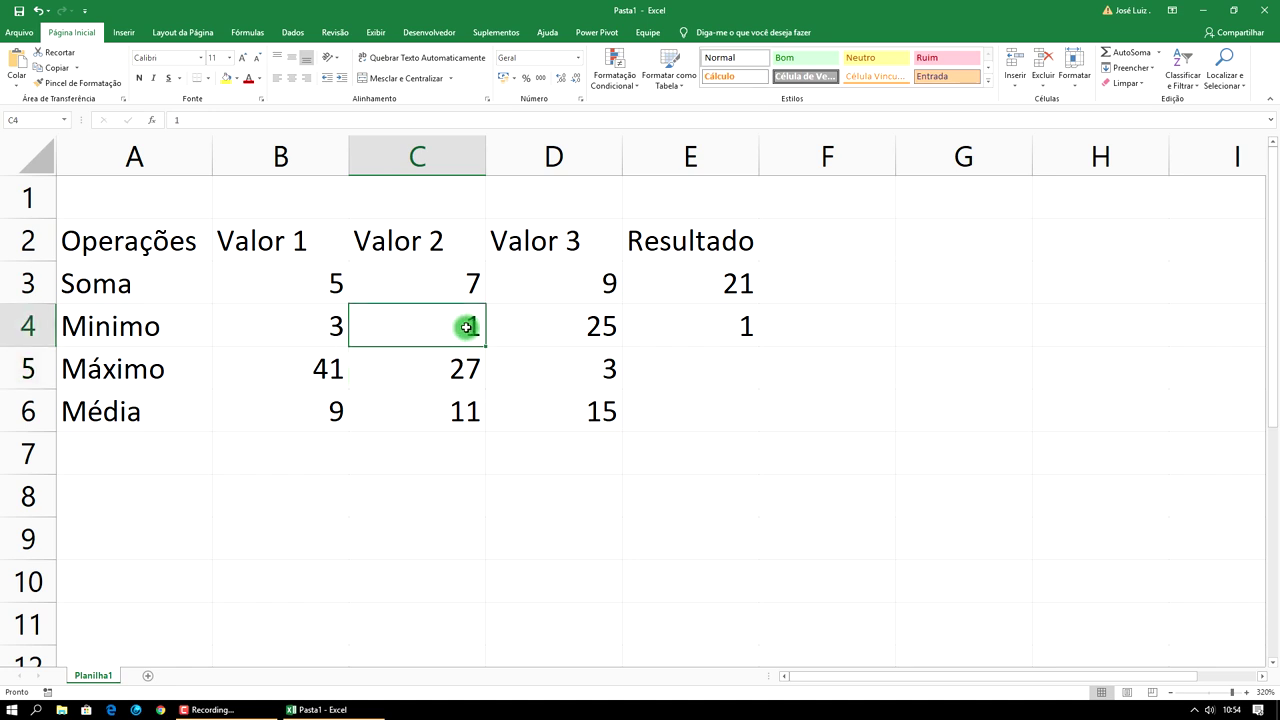
{"action": "type", "text": "-10"}
{"action": "key", "text": "Return"}
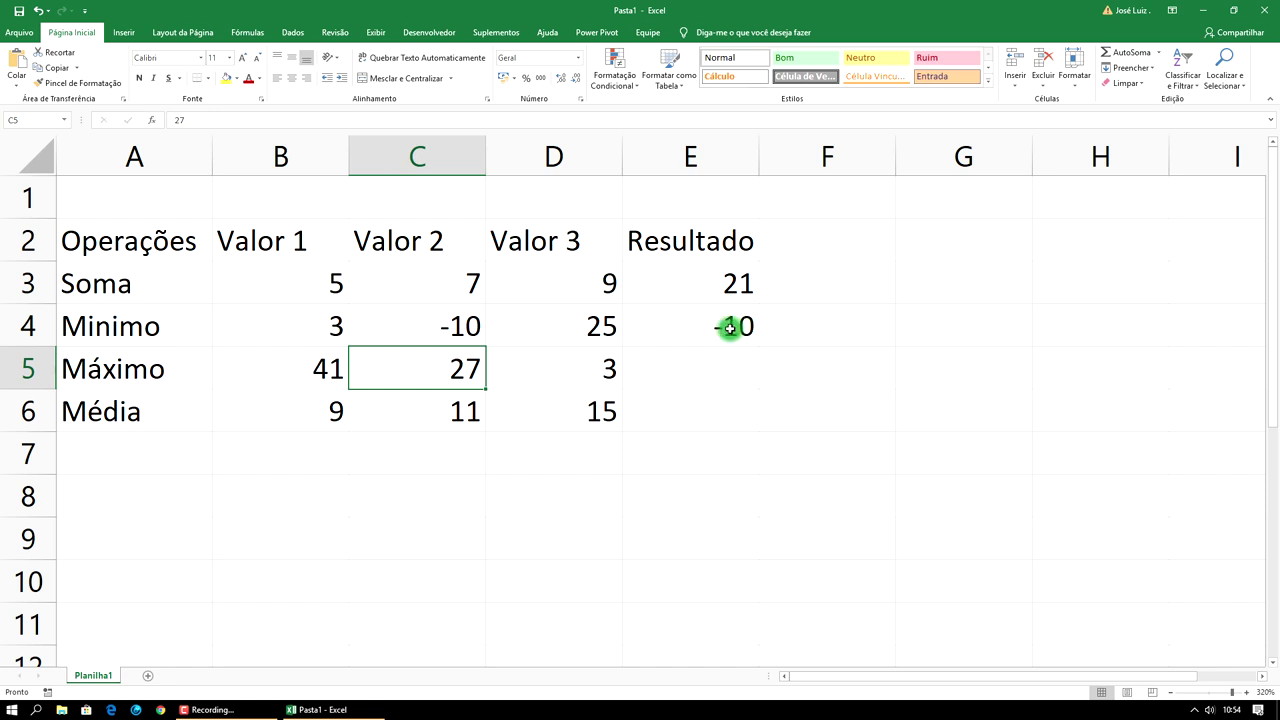
{"action": "left_click", "coordinate": [672, 369]}
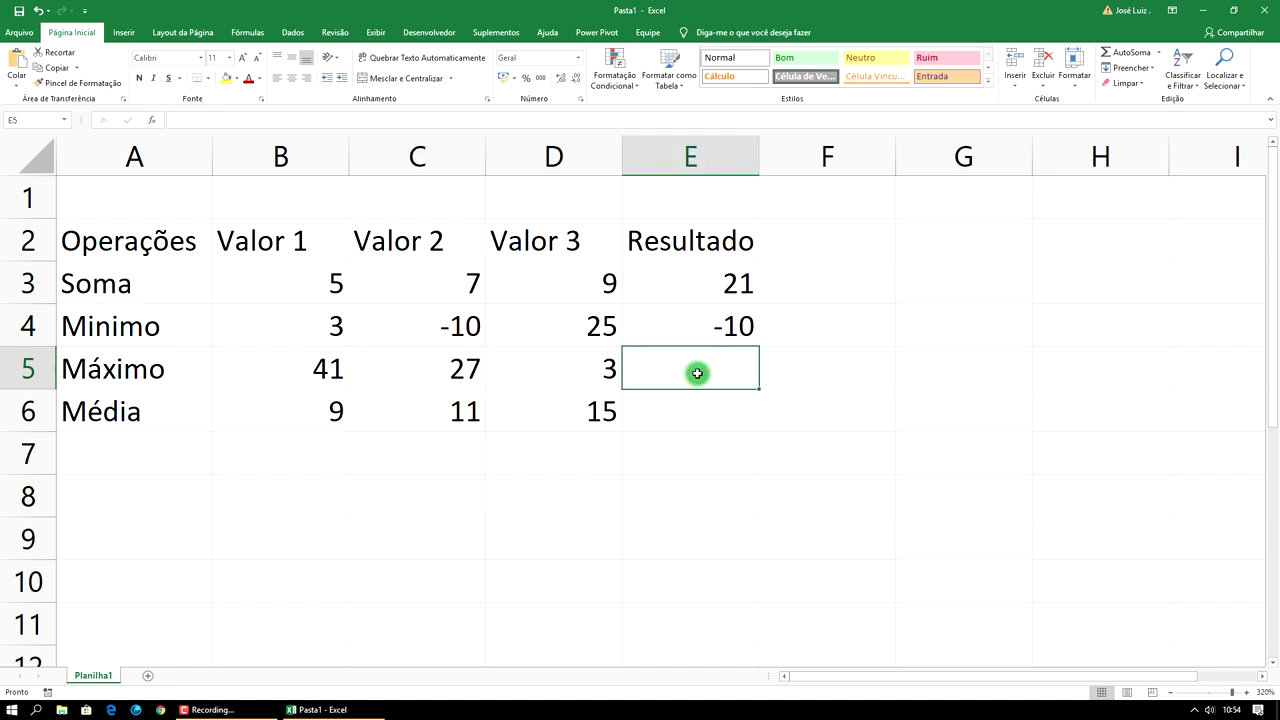
Type a maximum formula into E5 by hand, then erase it.
{"action": "type", "text": "="}
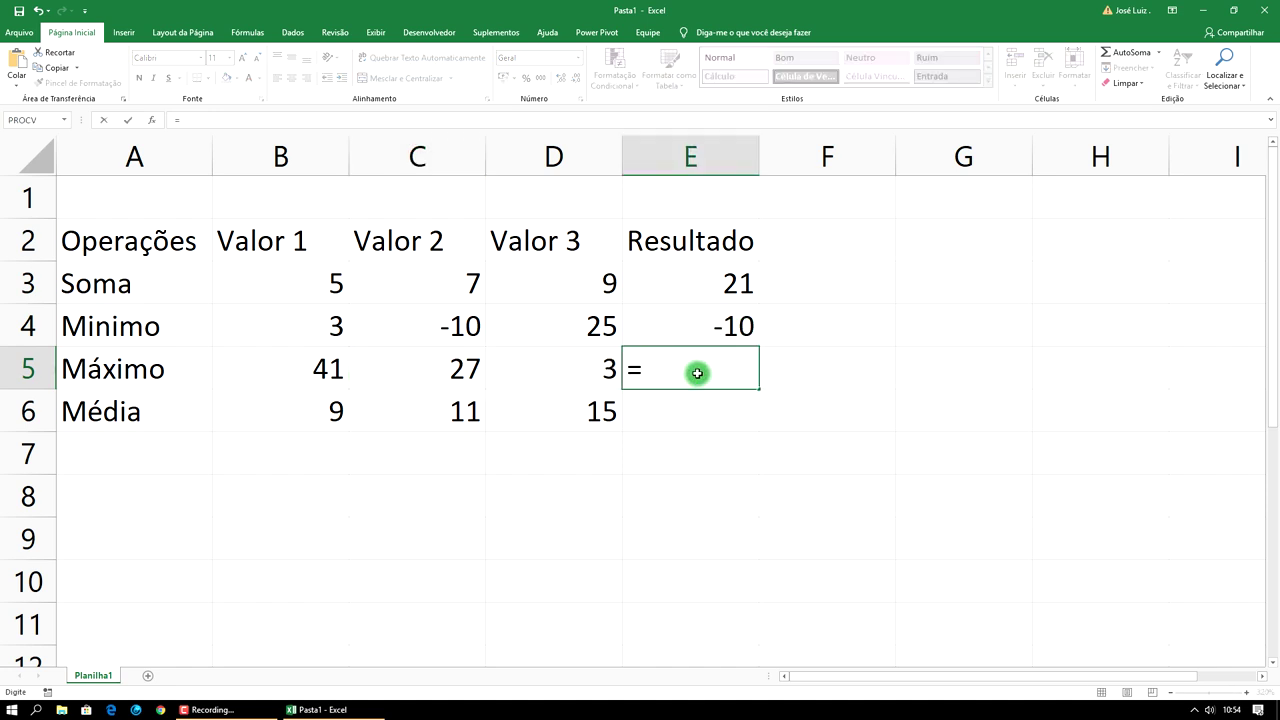
{"action": "type", "text": "maximo("}
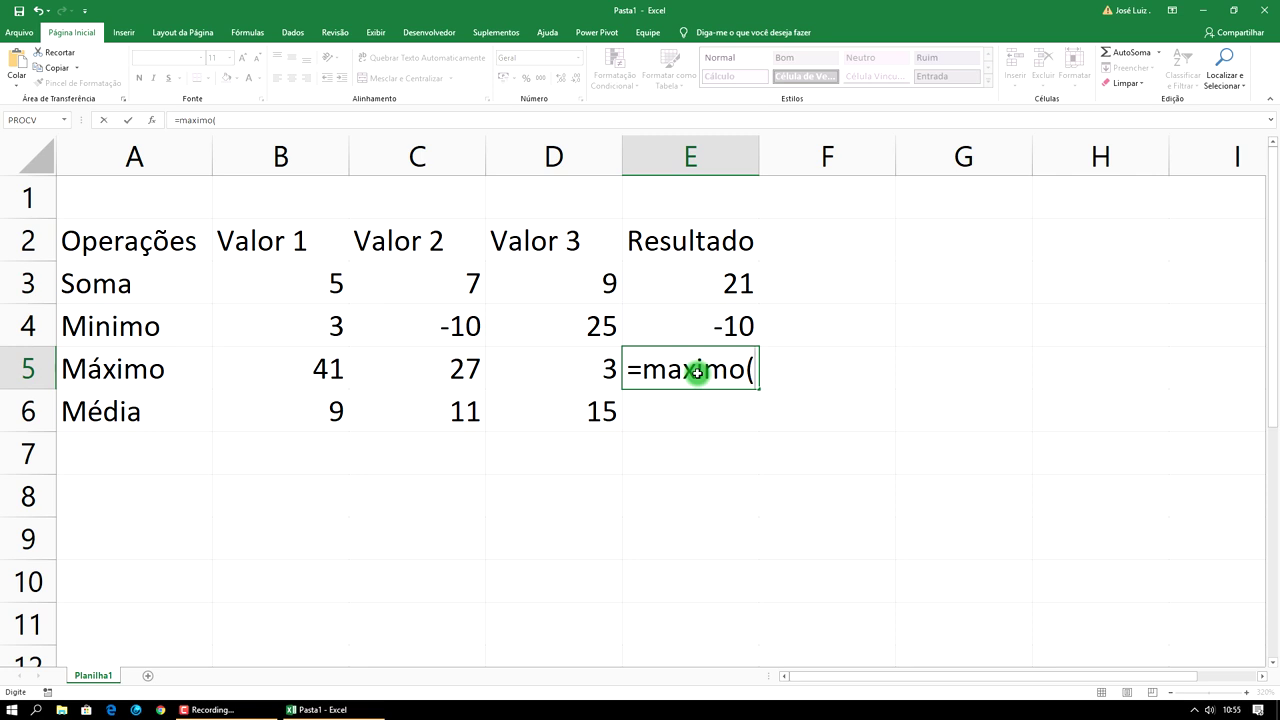
{"action": "key", "text": "BackSpace"}
{"action": "key", "text": "BackSpace"}
{"action": "key", "text": "BackSpace"}
{"action": "key", "text": "BackSpace"}
{"action": "key", "text": "BackSpace"}
{"action": "key", "text": "BackSpace"}
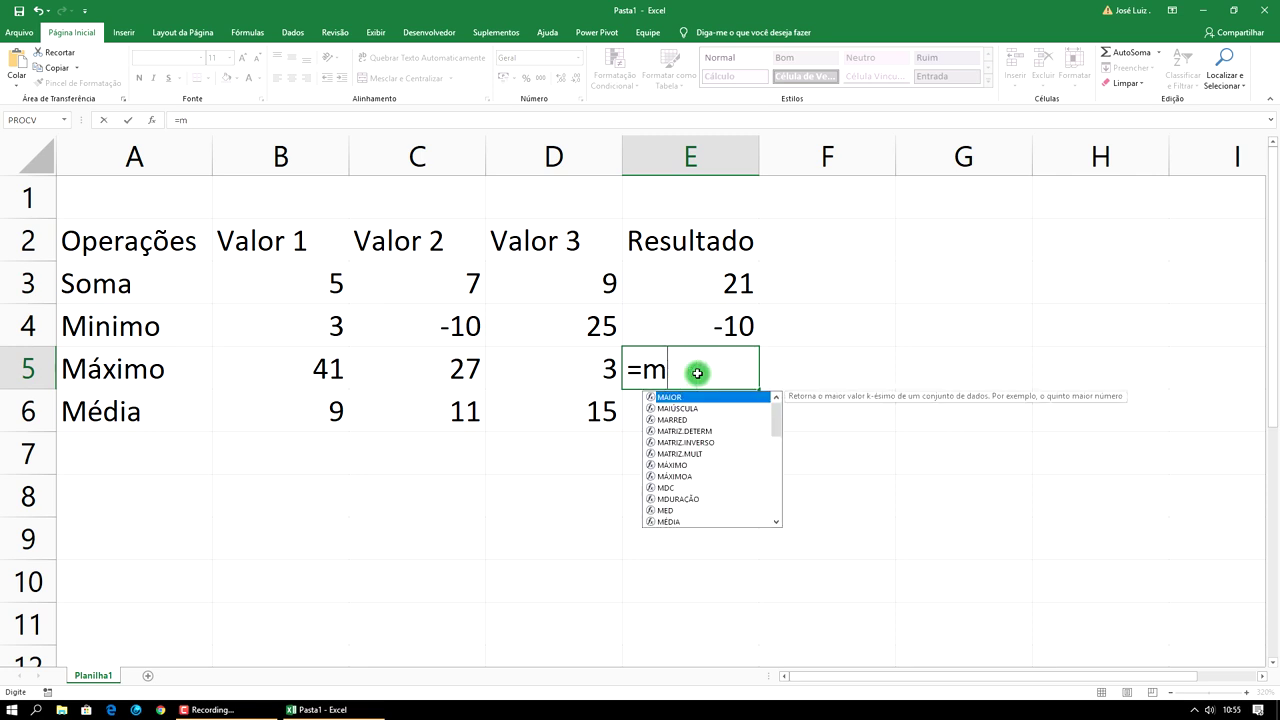
{"action": "key", "text": "BackSpace"}
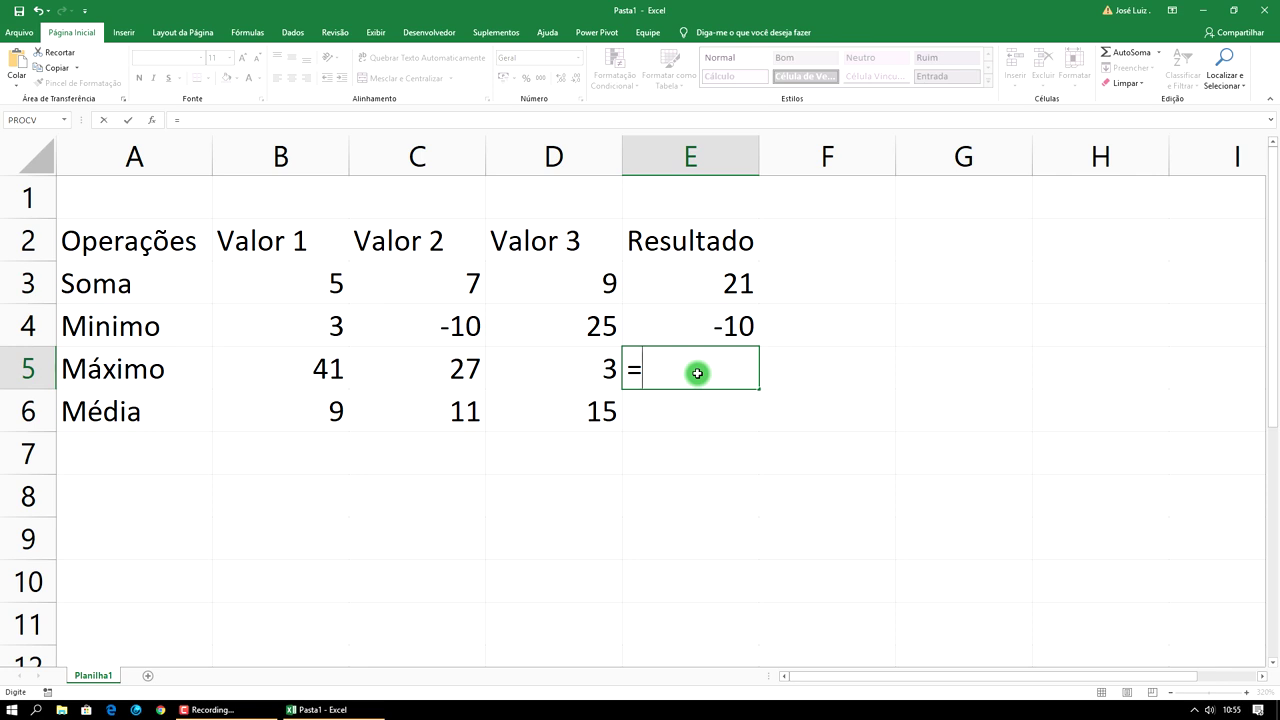
{"action": "left_click", "coordinate": [646, 20]}
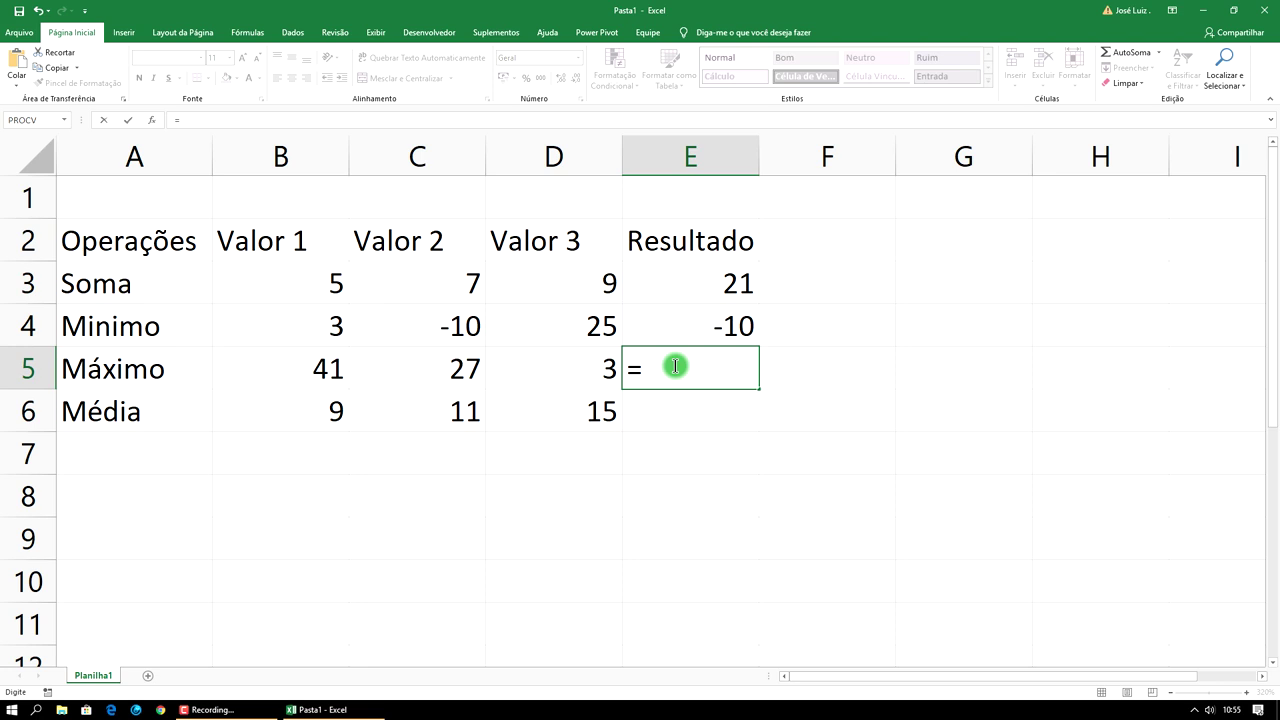
Enter =MÁXIMO(B5:D5) in E5 from the autocomplete list, giving 41.
{"action": "type", "text": "m"}
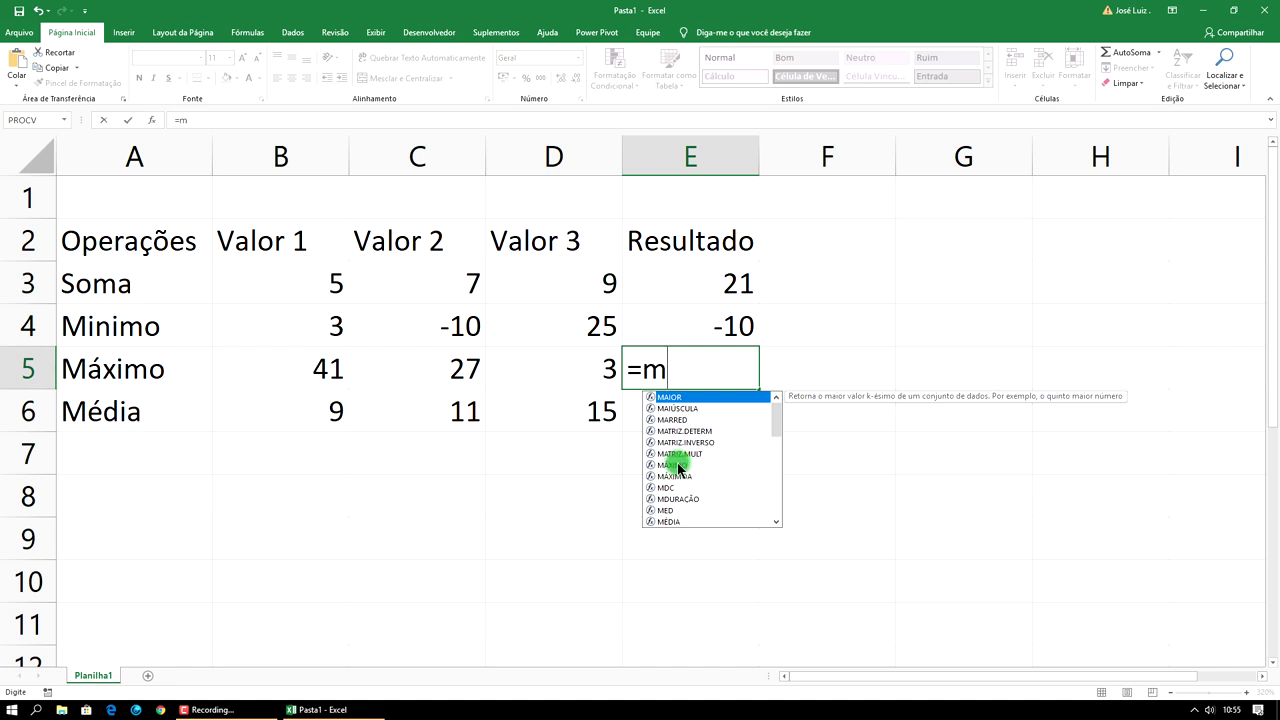
{"action": "left_click", "coordinate": [679, 465]}
{"action": "double_click", "coordinate": [679, 465]}
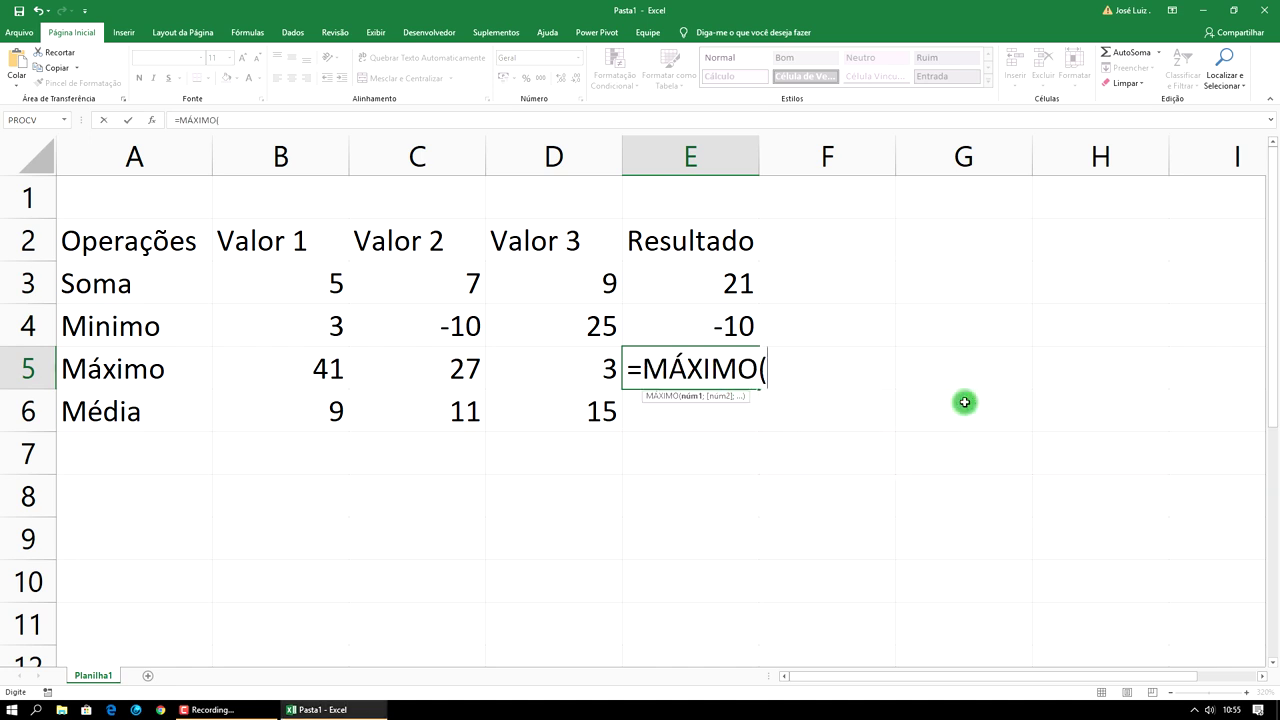
{"action": "left_click", "coordinate": [331, 374]}
{"action": "key", "text": "F8"}
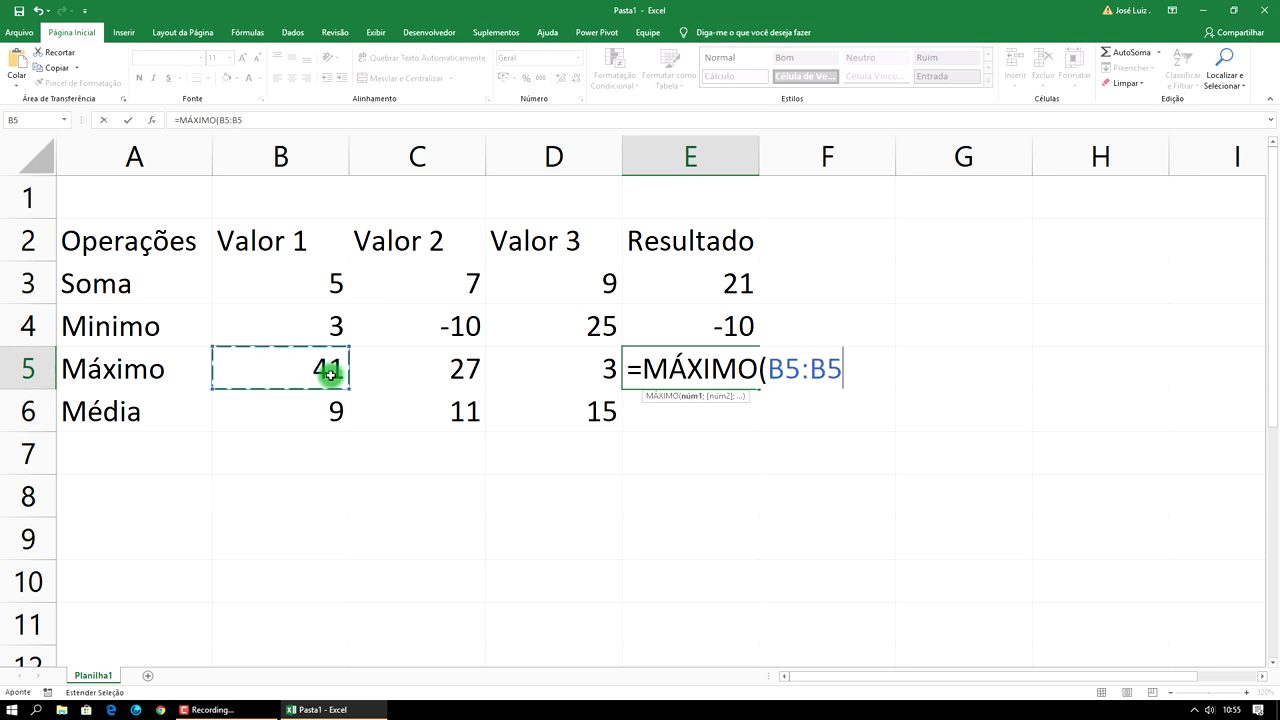
{"action": "left_click", "coordinate": [572, 374]}
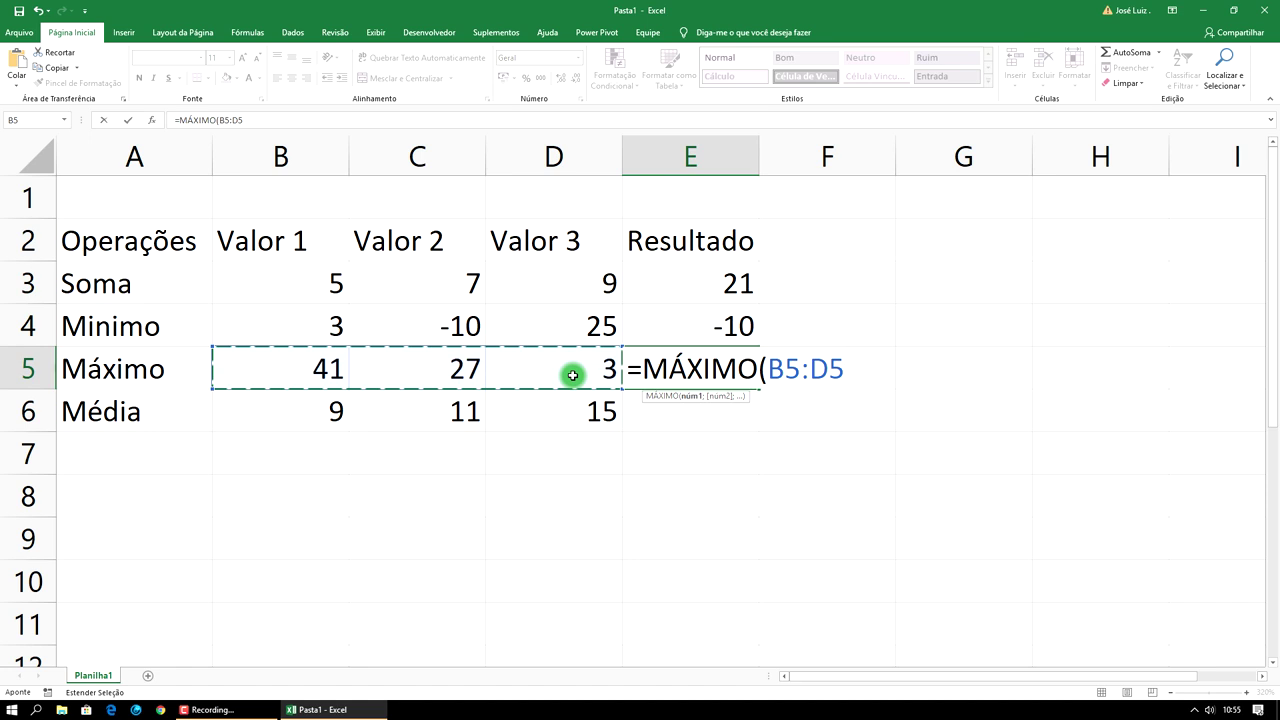
{"action": "key", "text": "Return"}
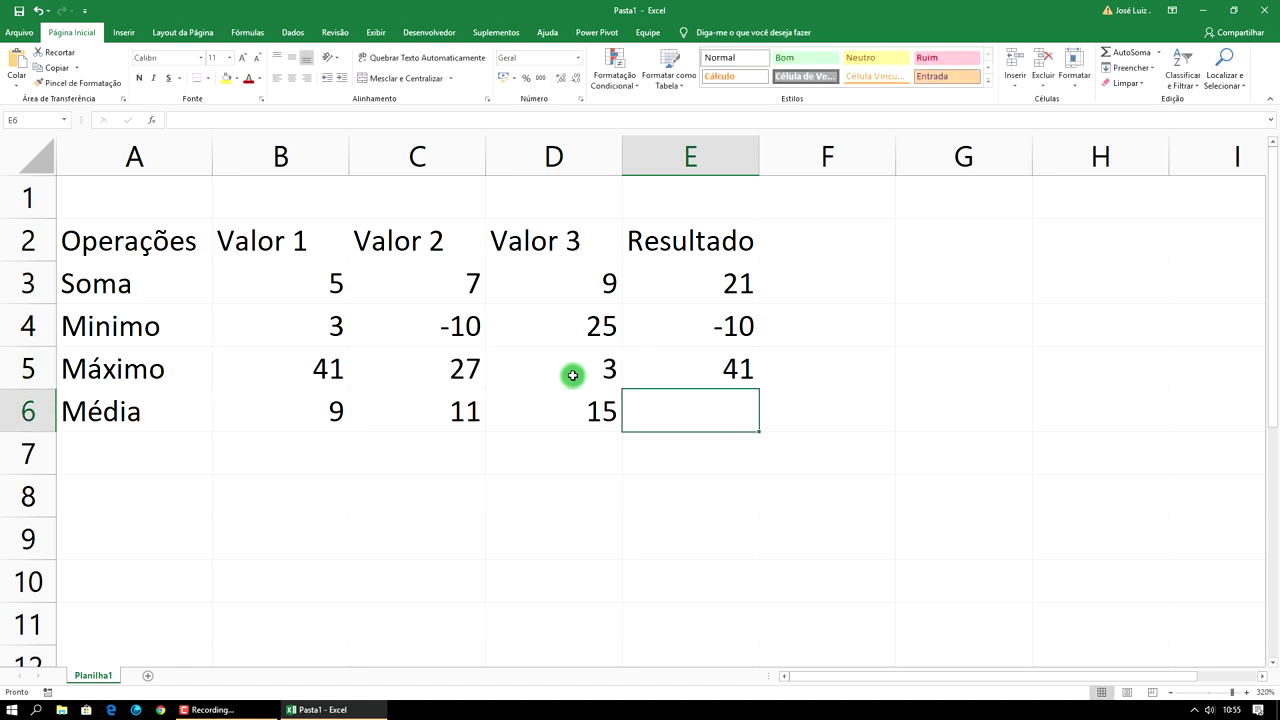
{"action": "left_click", "coordinate": [692, 360]}
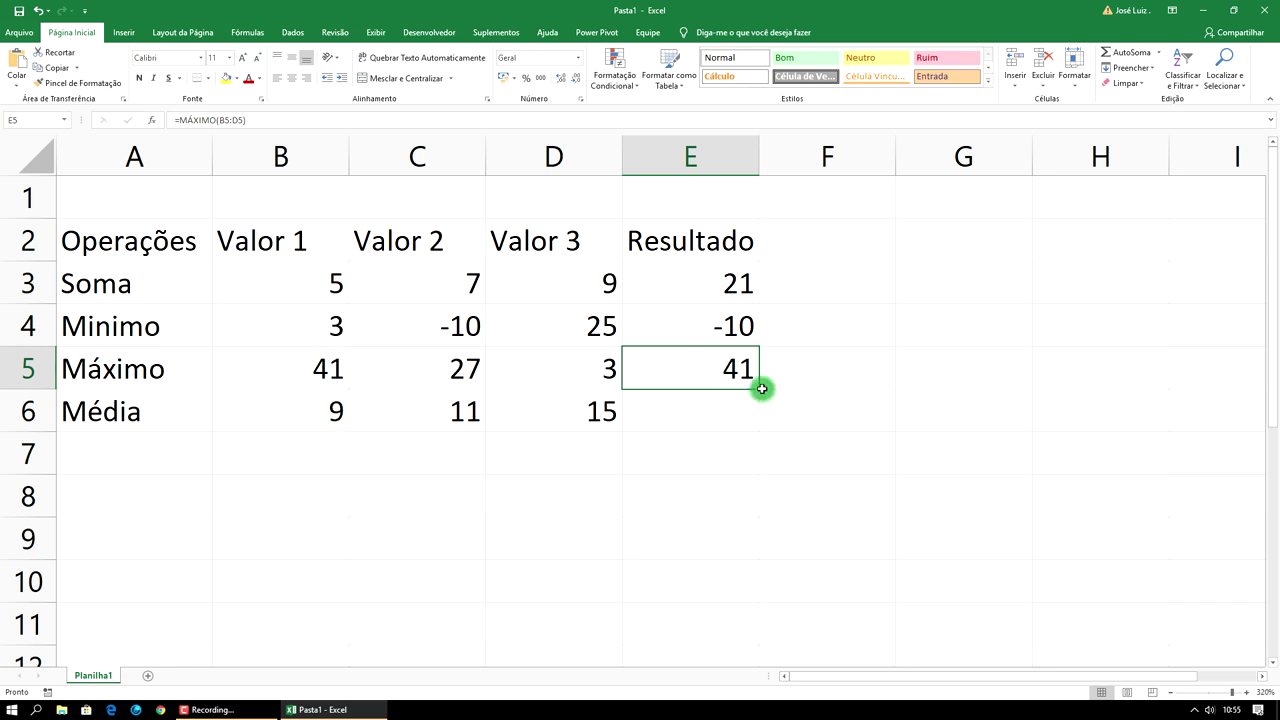
Enter =MÉDIA(B6:D6) in E6 to average the Média row's three values.
{"action": "left_click", "coordinate": [712, 411]}
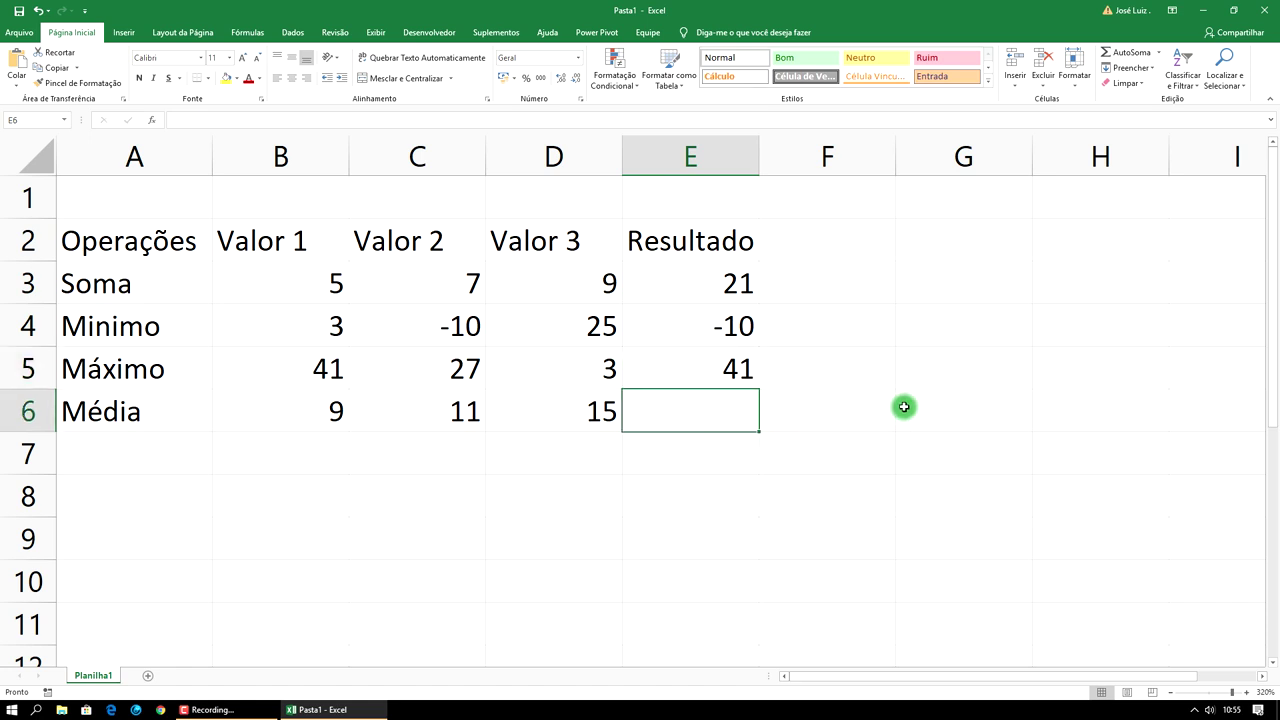
{"action": "type", "text": "="}
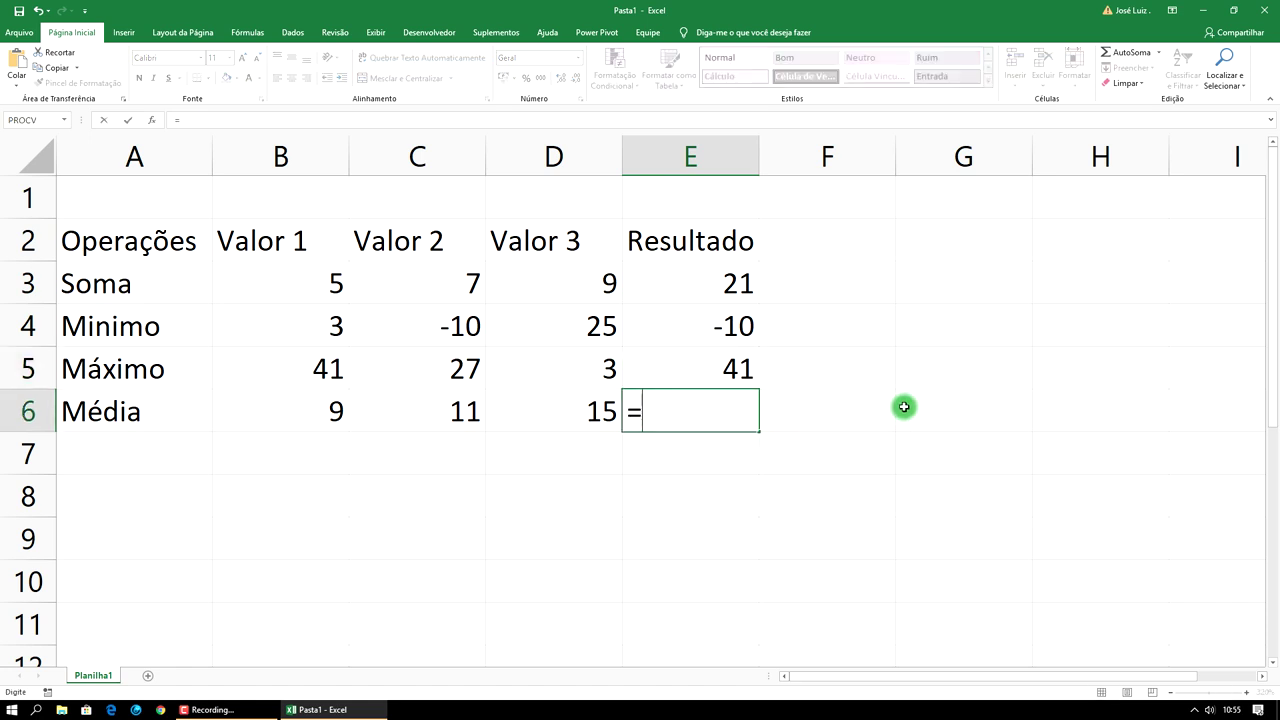
{"action": "type", "text": "média"}
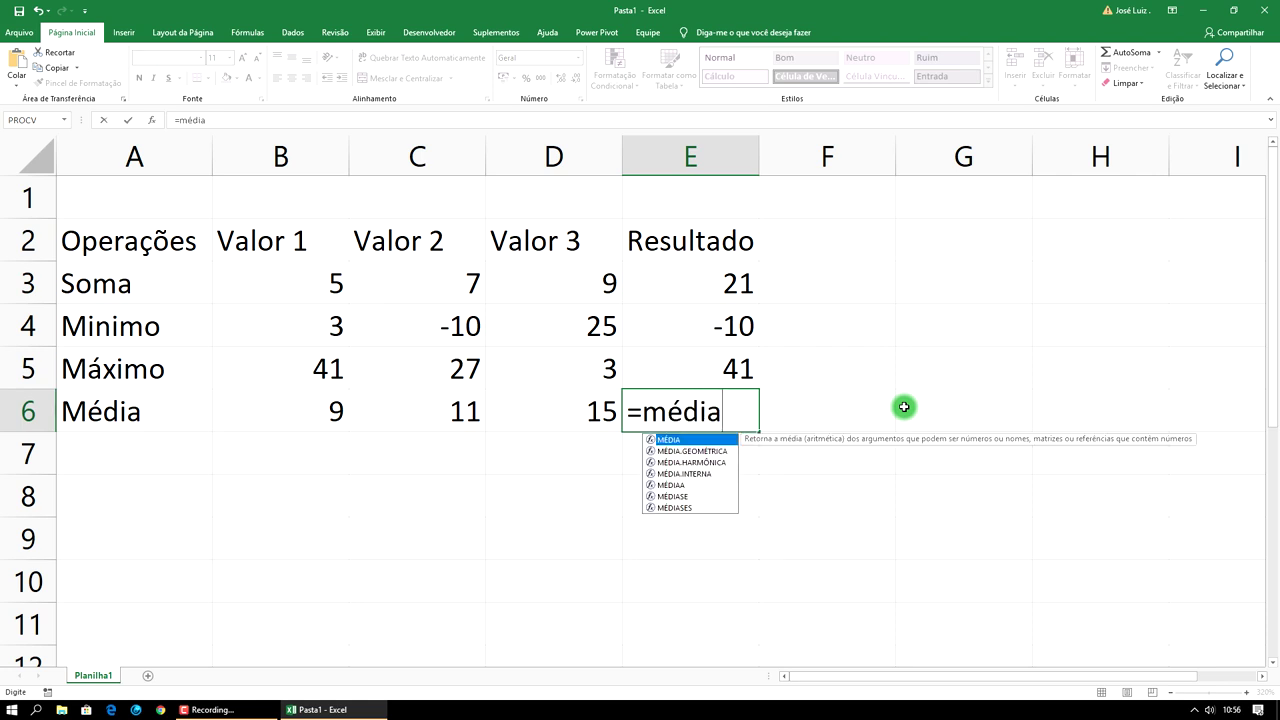
{"action": "type", "text": "("}
{"action": "left_click", "coordinate": [325, 407]}
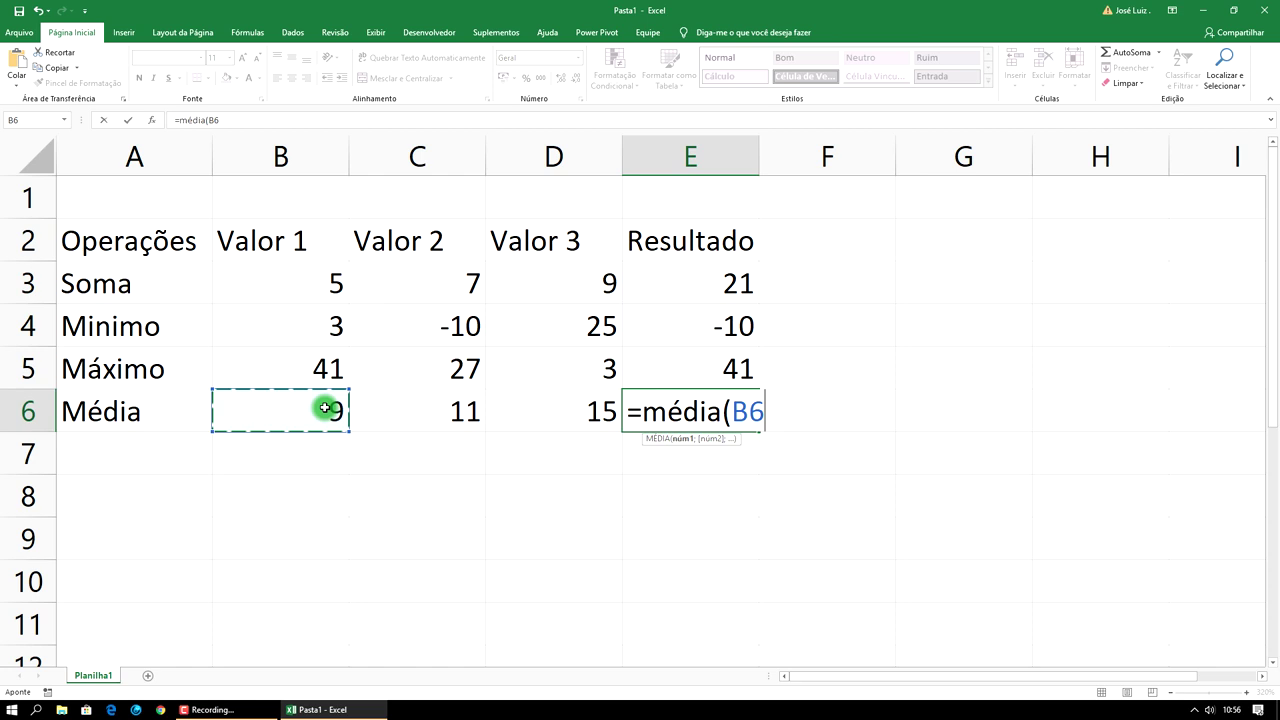
{"action": "key", "text": "F8"}
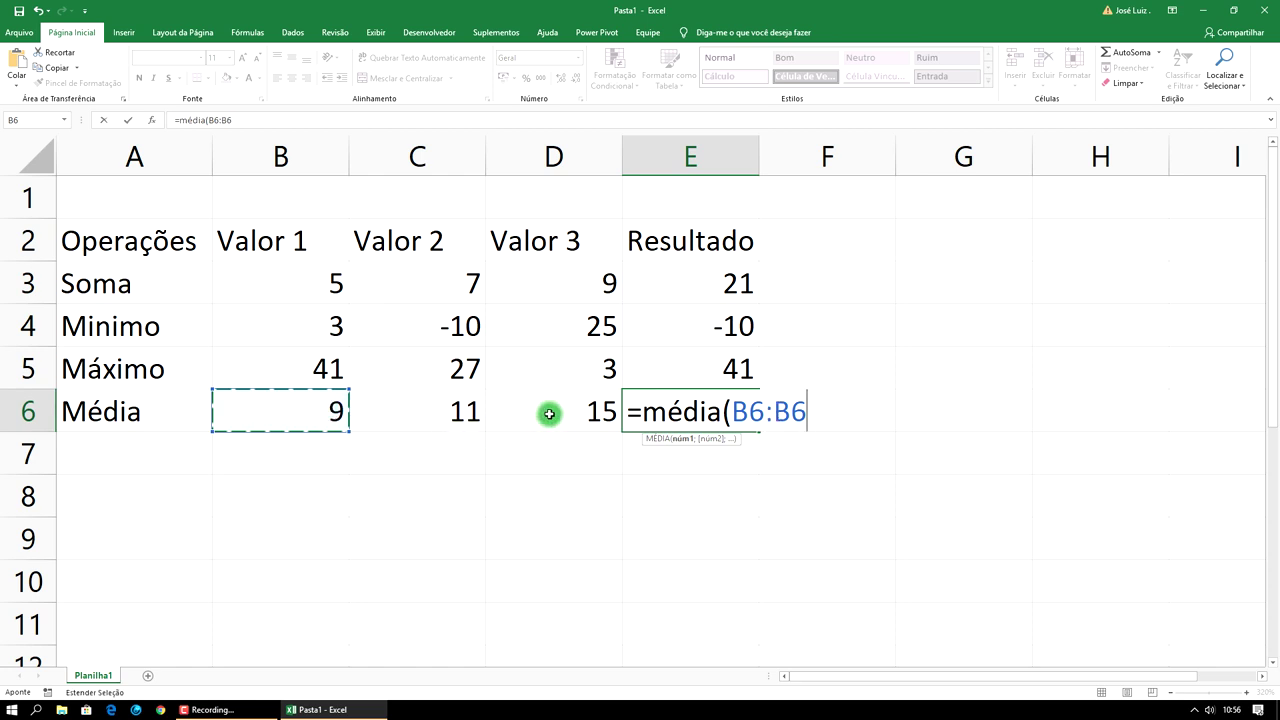
{"action": "left_click", "coordinate": [566, 413]}
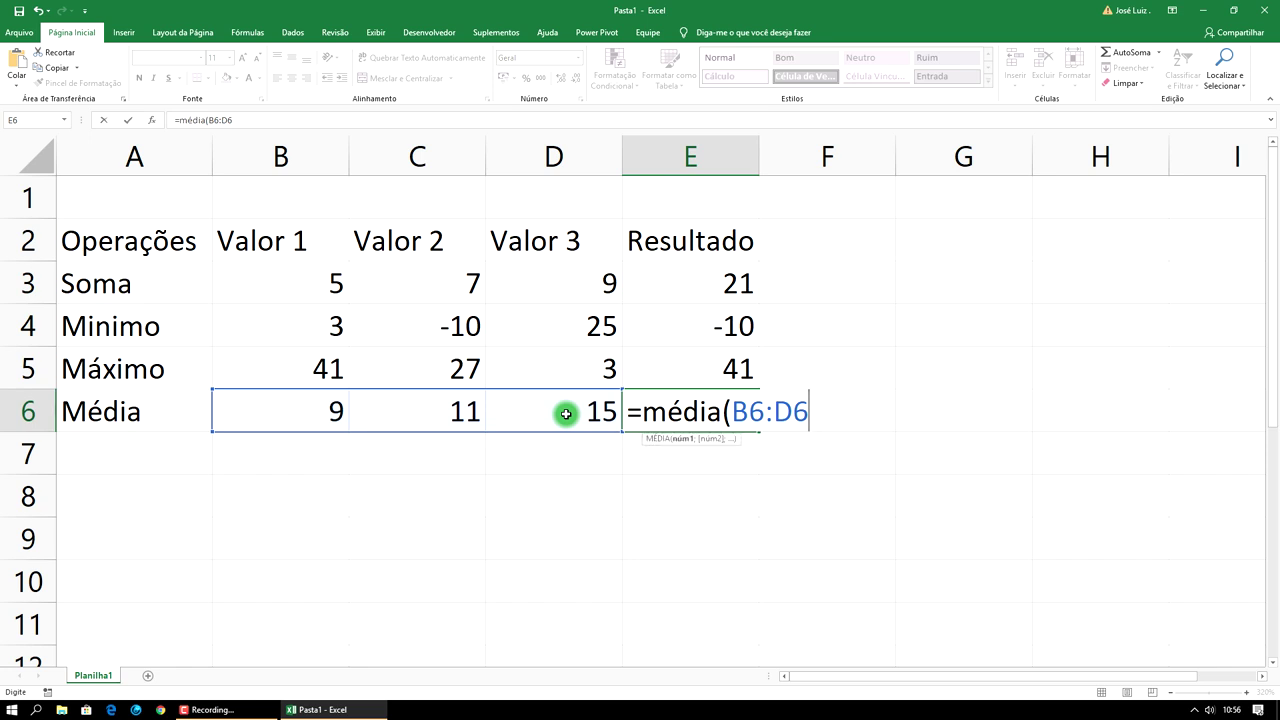
{"action": "key", "text": "Return"}
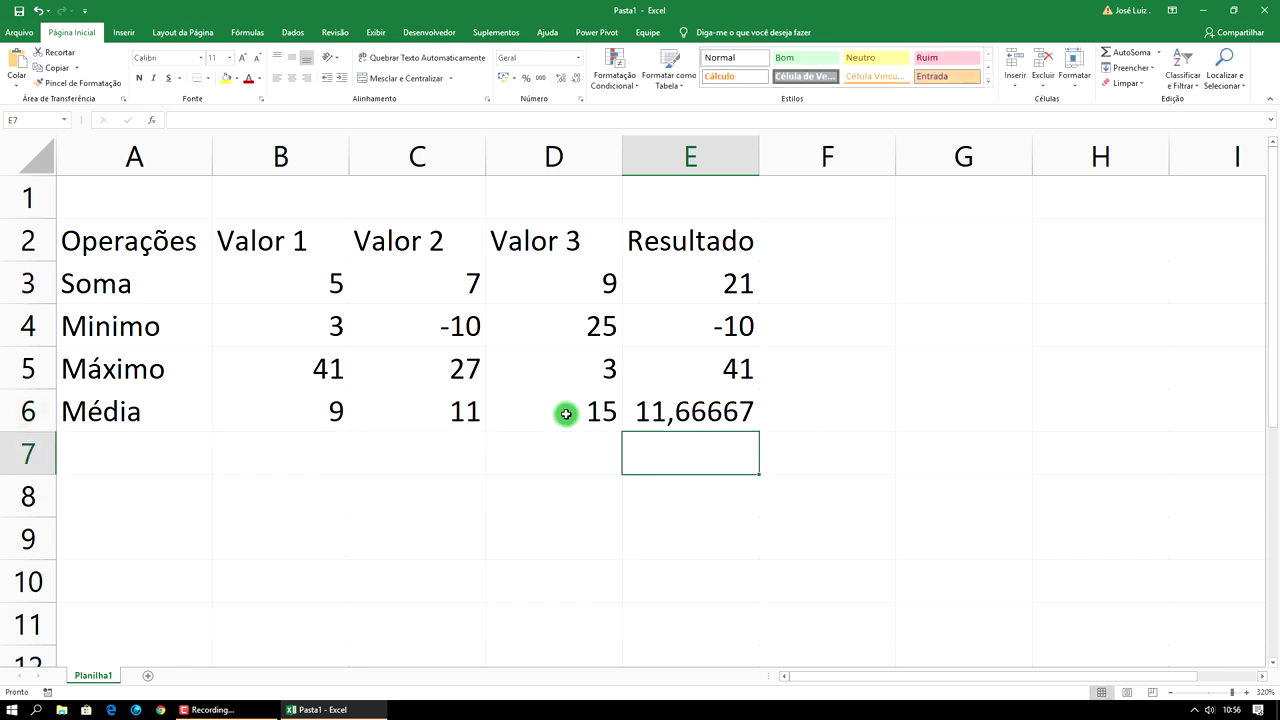
Reduce E6 by two decimal places so the average reads 11,67.
{"action": "left_click", "coordinate": [660, 415]}
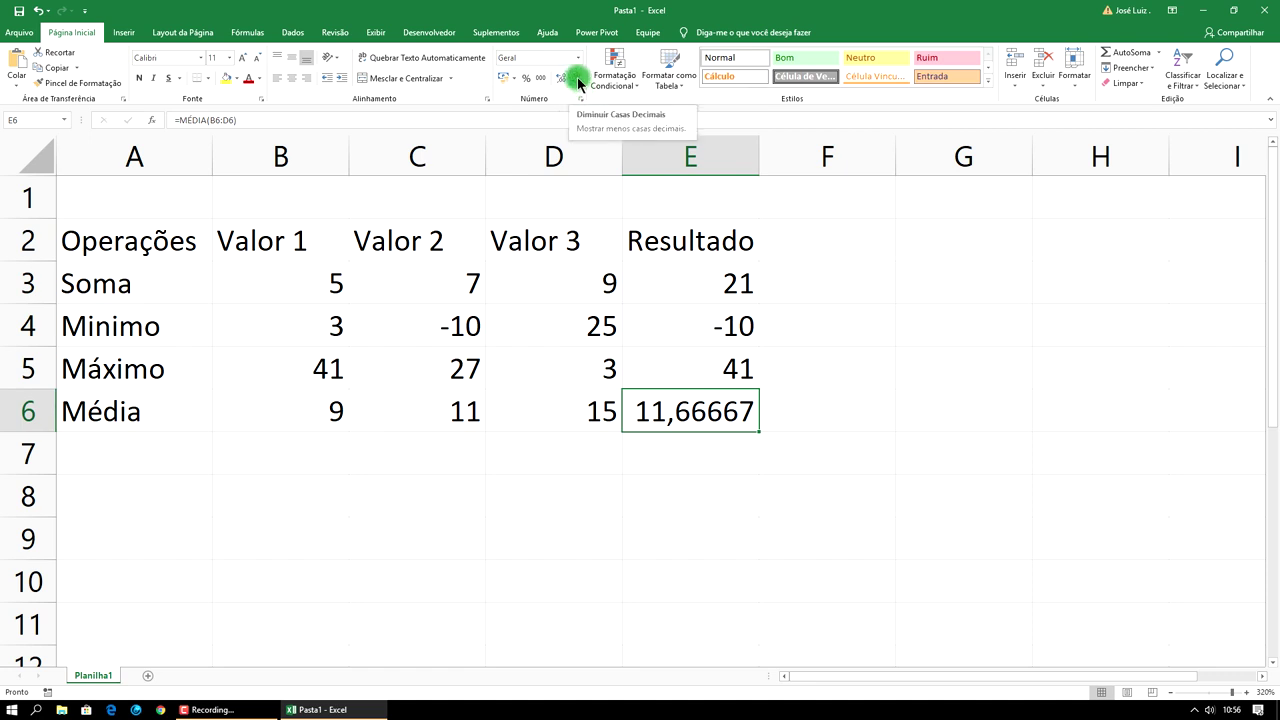
{"action": "left_click", "coordinate": [579, 79]}
{"action": "left_click", "coordinate": [577, 81]}
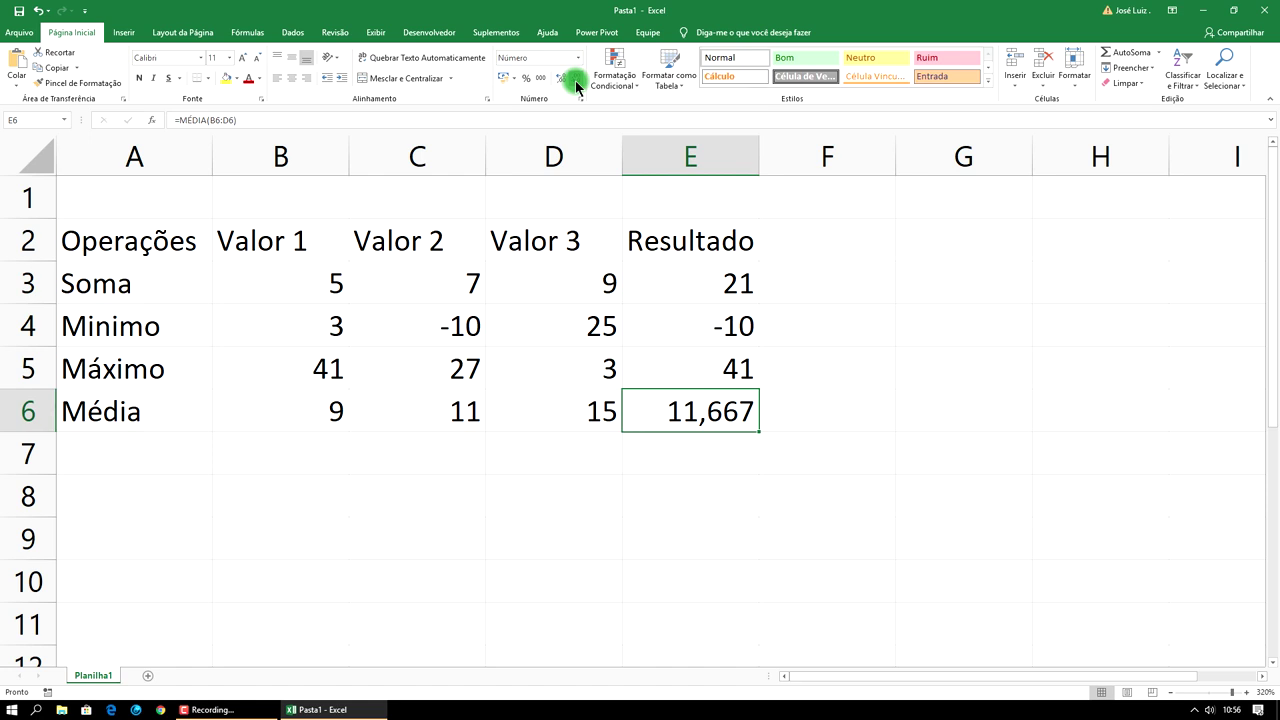
{"action": "left_click", "coordinate": [846, 413]}
{"action": "left_click", "coordinate": [688, 496]}
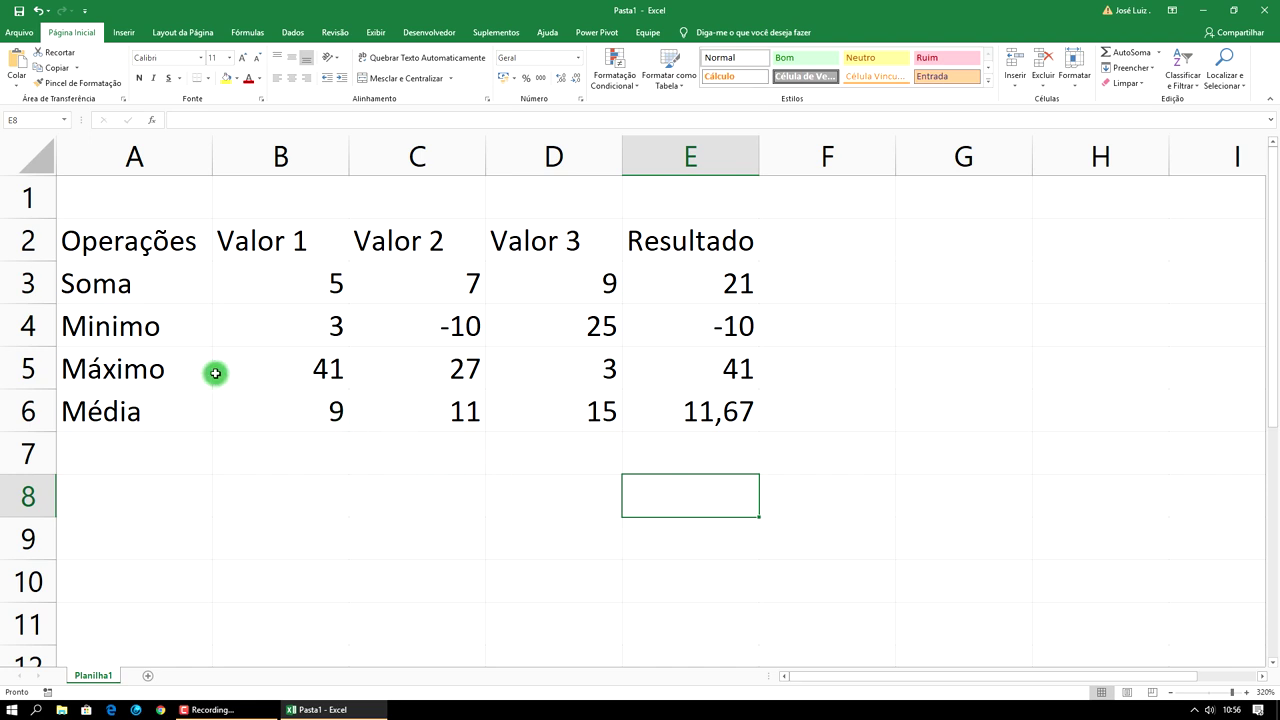
Enter 9, 11 and 15 into B9:D9, then start an E9 formula with B9.
{"action": "left_click", "coordinate": [322, 411]}
{"action": "left_click_drag", "start_coordinate": [322, 411], "coordinate": [586, 417]}
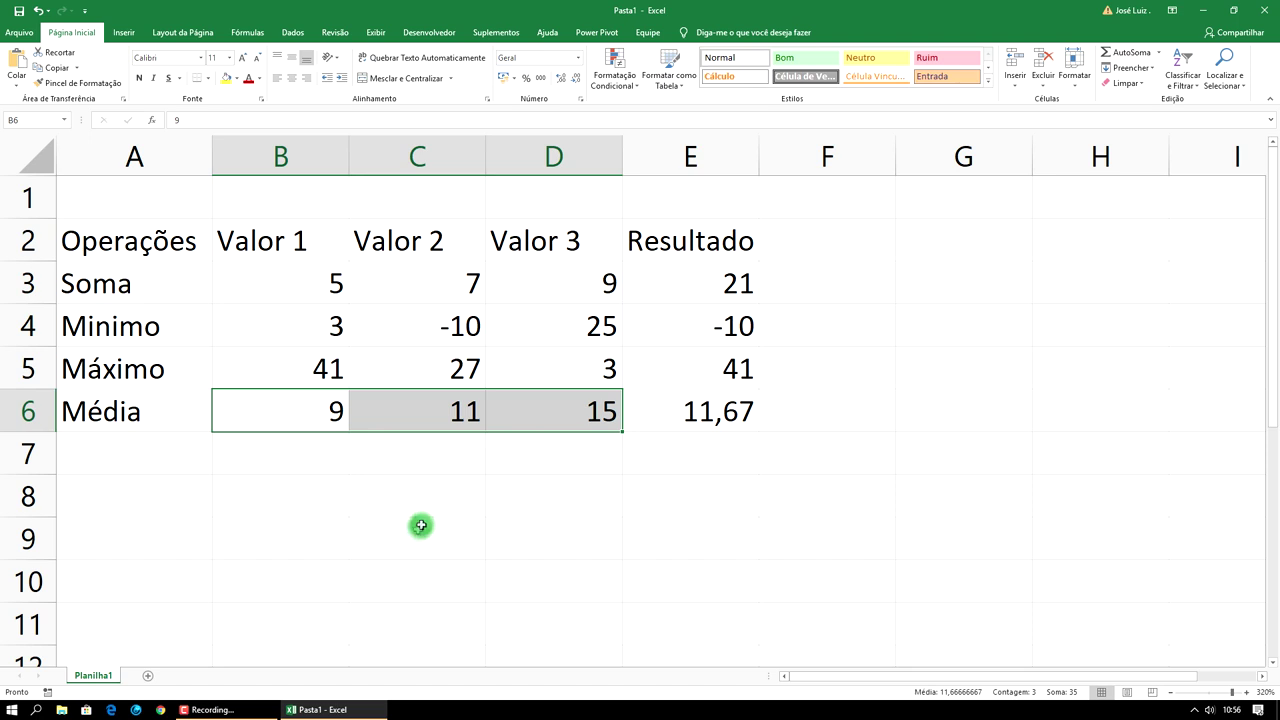
{"action": "left_click", "coordinate": [306, 537]}
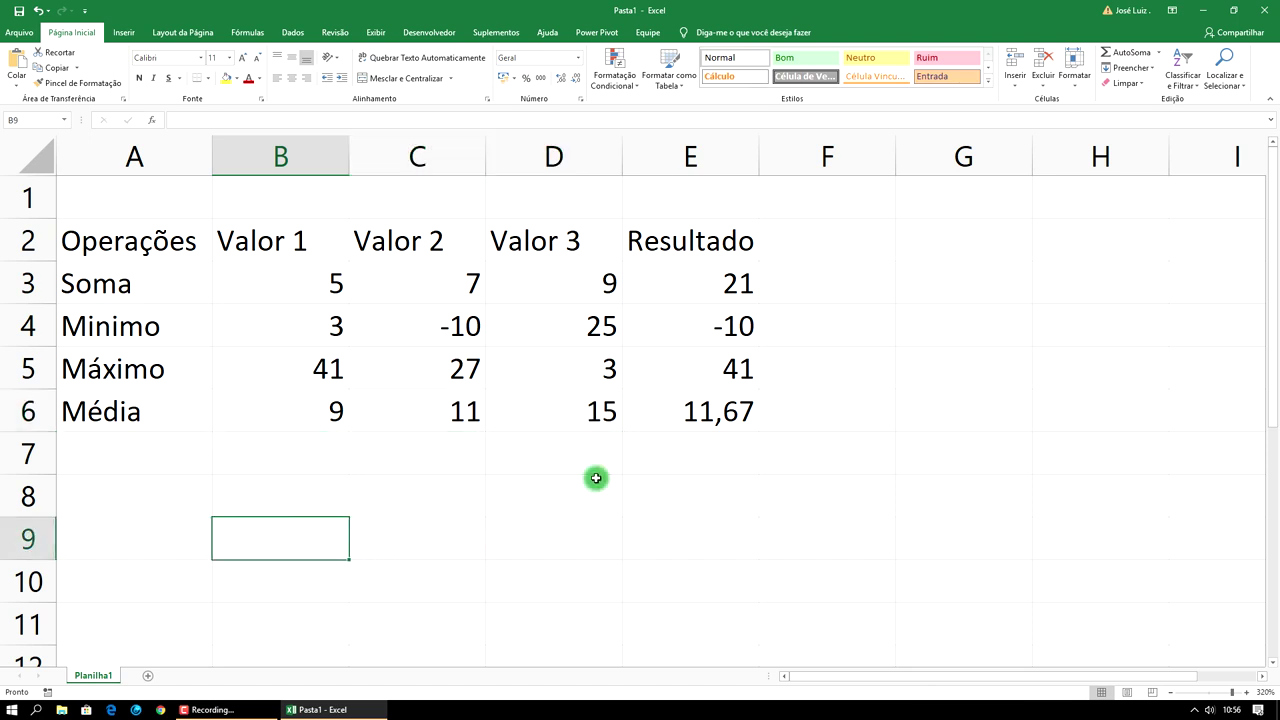
{"action": "type", "text": "9"}
{"action": "key", "text": "Tab"}
{"action": "type", "text": "11"}
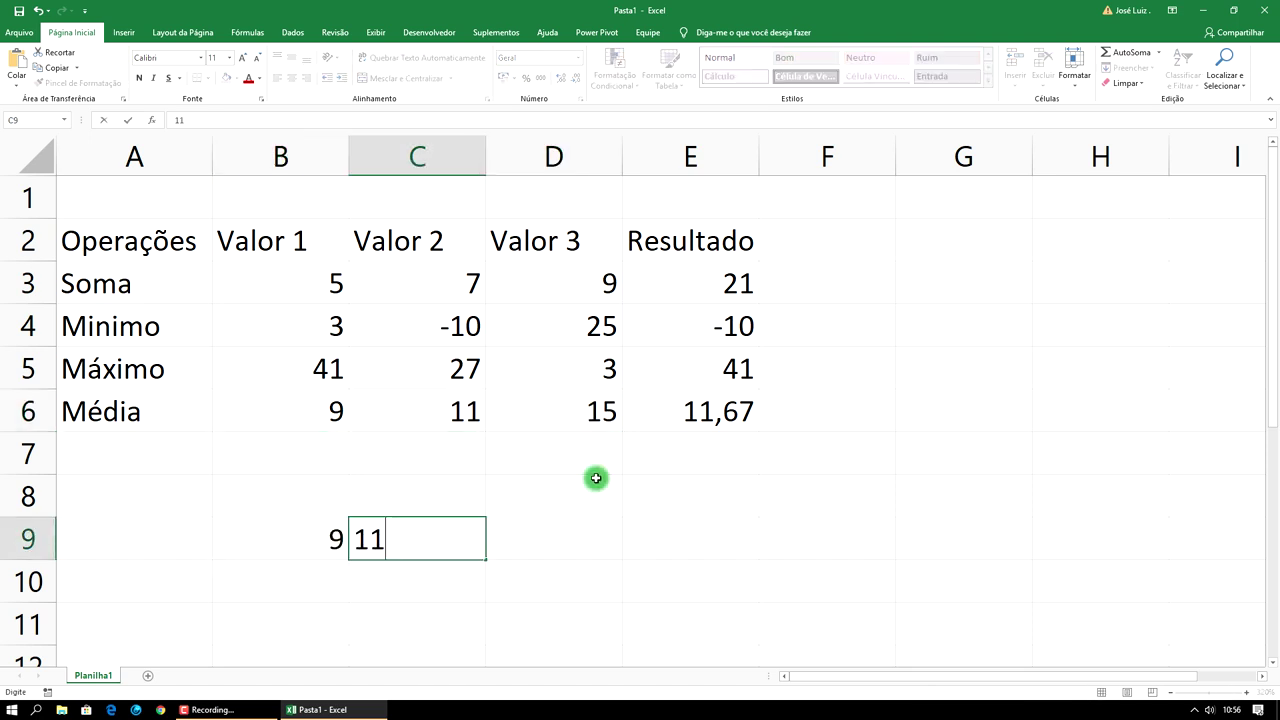
{"action": "key", "text": "Tab"}
{"action": "type", "text": "1"}
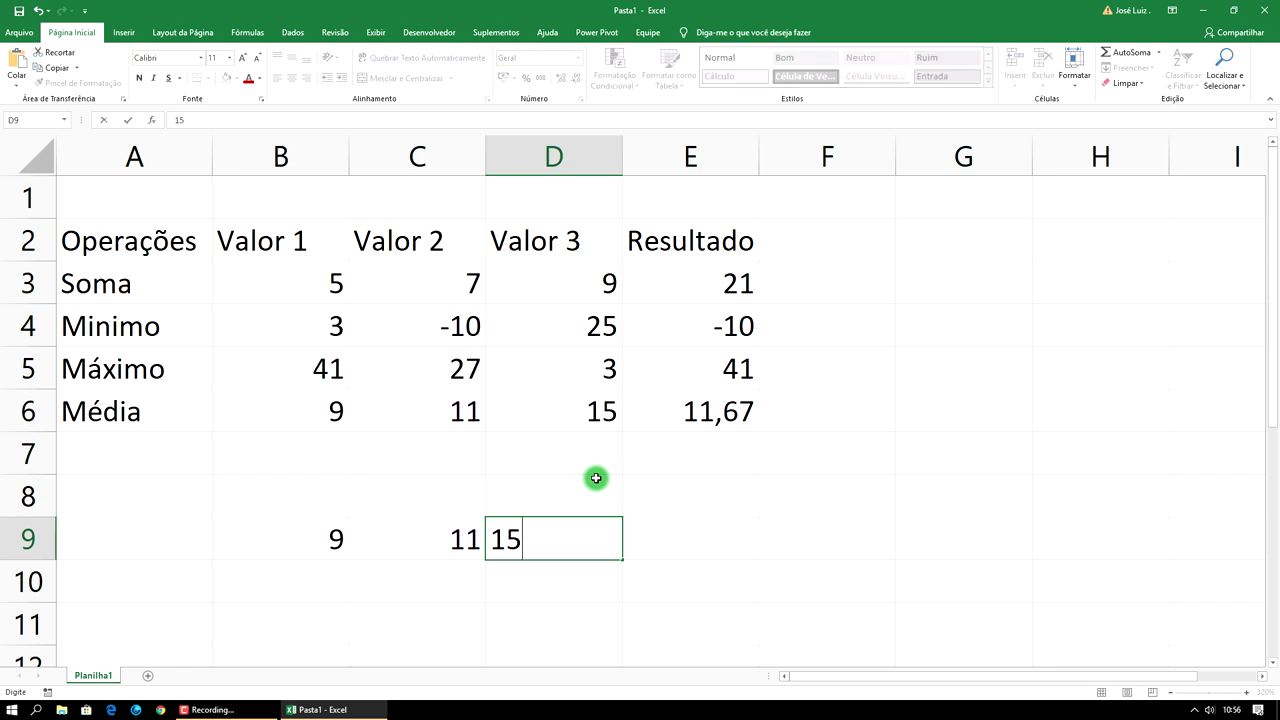
{"action": "left_click", "coordinate": [676, 537]}
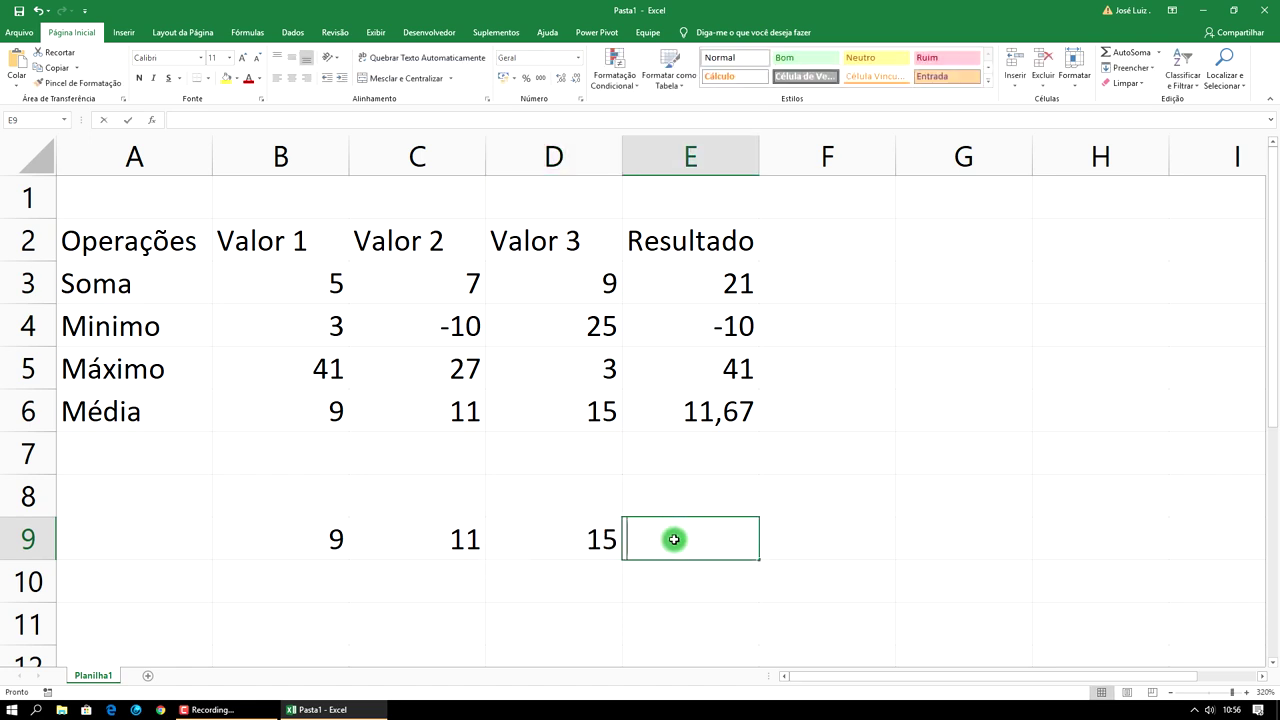
{"action": "type", "text": "="}
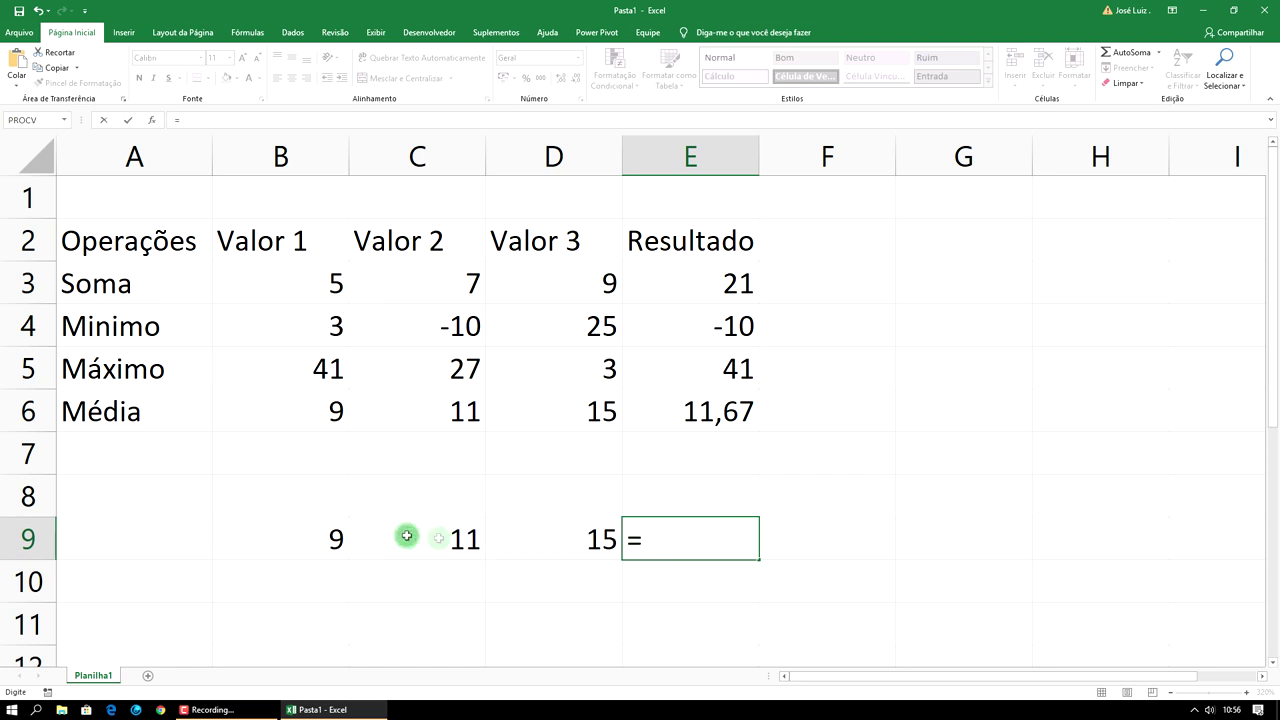
{"action": "left_click", "coordinate": [335, 538]}
Complete E9's formula as =(B9+C9+D9)/3 to average the three values manually.
{"action": "type", "text": "+"}
{"action": "left_click", "coordinate": [446, 549]}
{"action": "type", "text": "+"}
{"action": "left_click", "coordinate": [580, 546]}
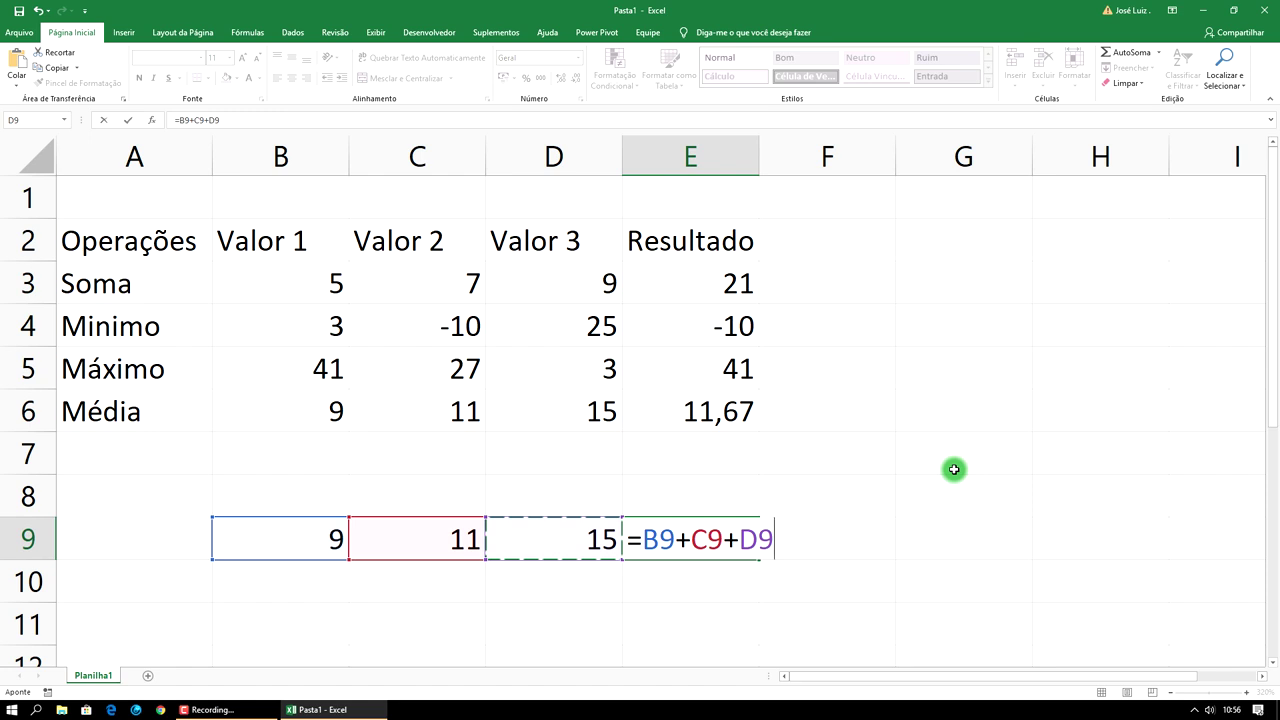
{"action": "type", "text": "/3"}
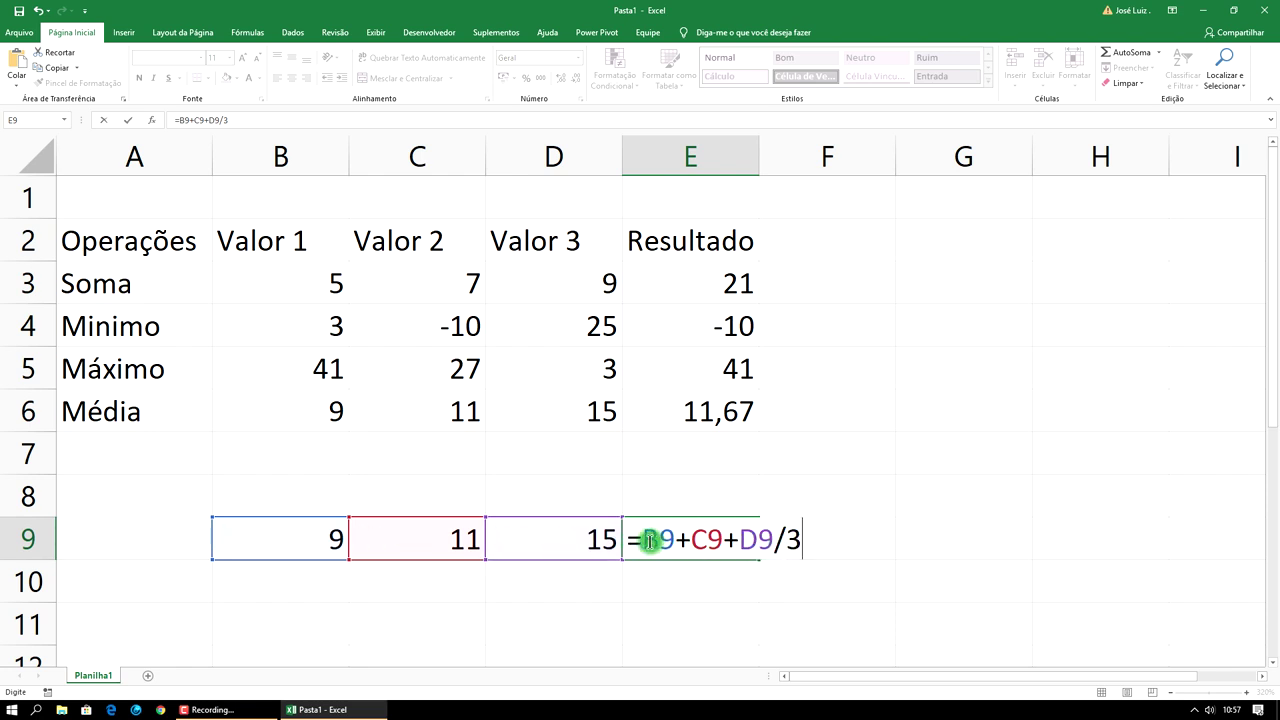
{"action": "left_click", "coordinate": [645, 539]}
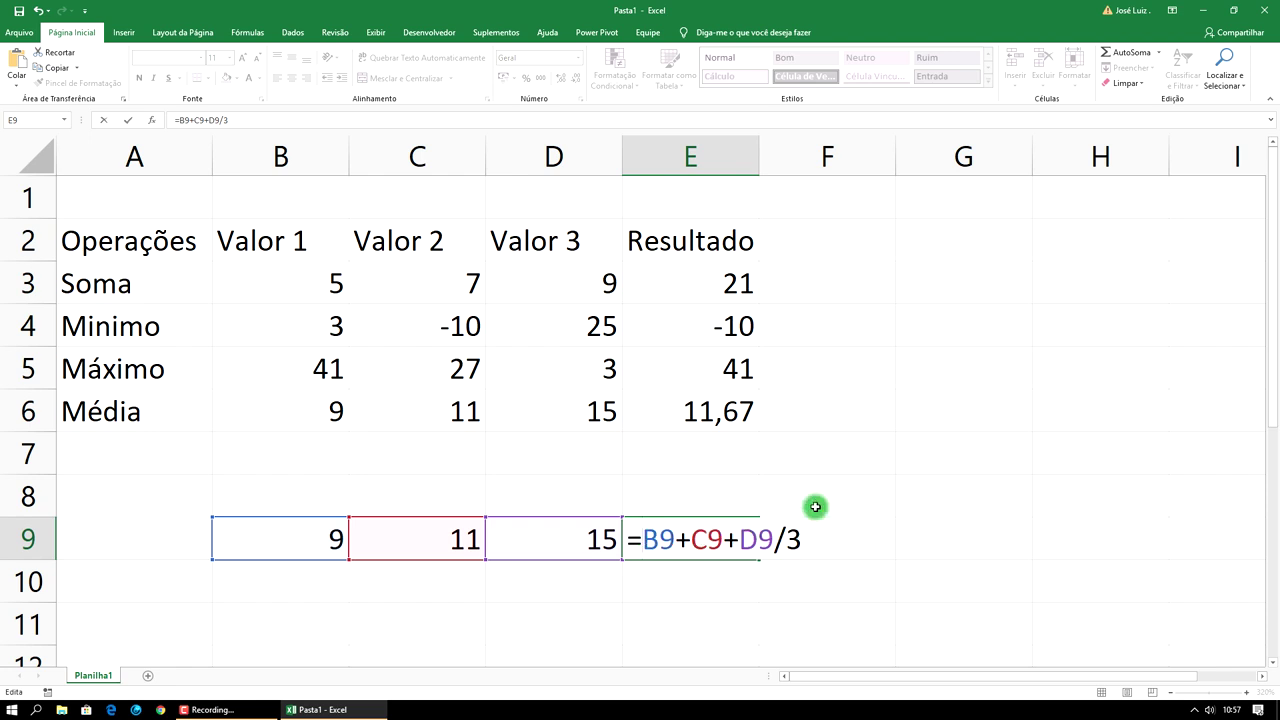
{"action": "type", "text": "("}
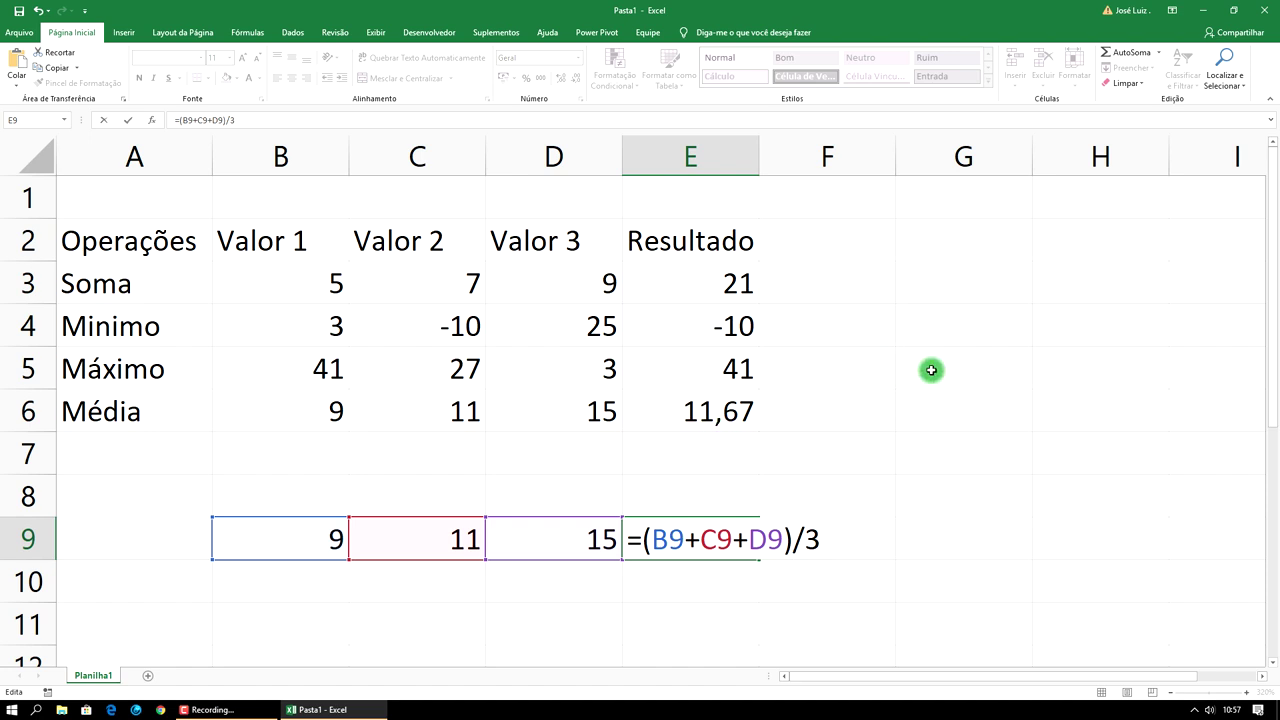
{"action": "key", "text": "Return"}
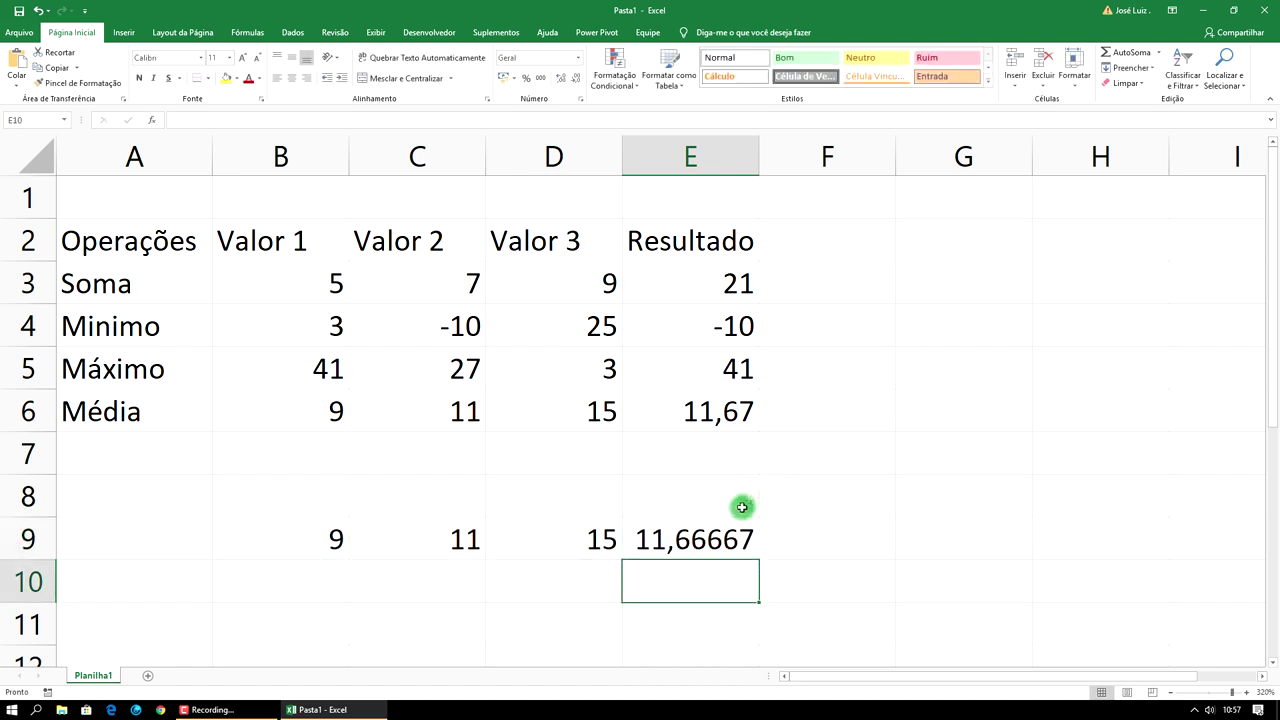
Compare E9's manual average formula with E6's MÉDIA formula, then select the row 9 cells.
{"action": "left_click", "coordinate": [742, 536]}
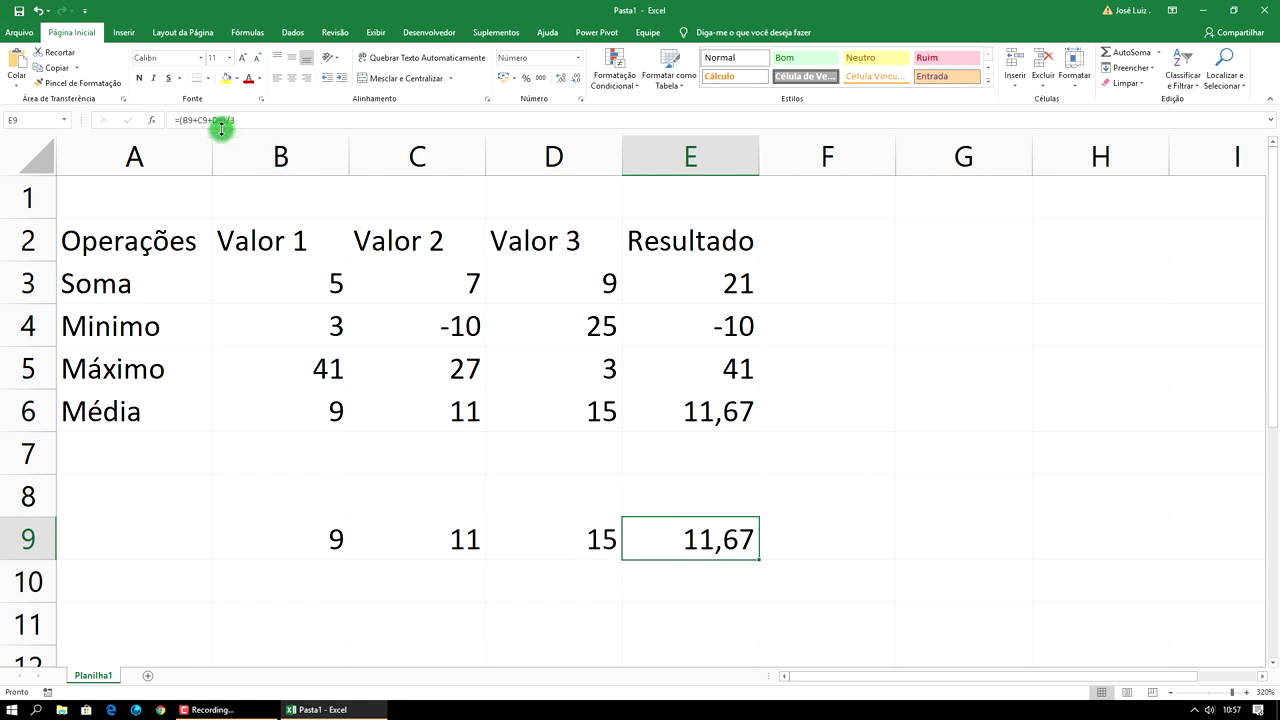
{"action": "left_click", "coordinate": [746, 413]}
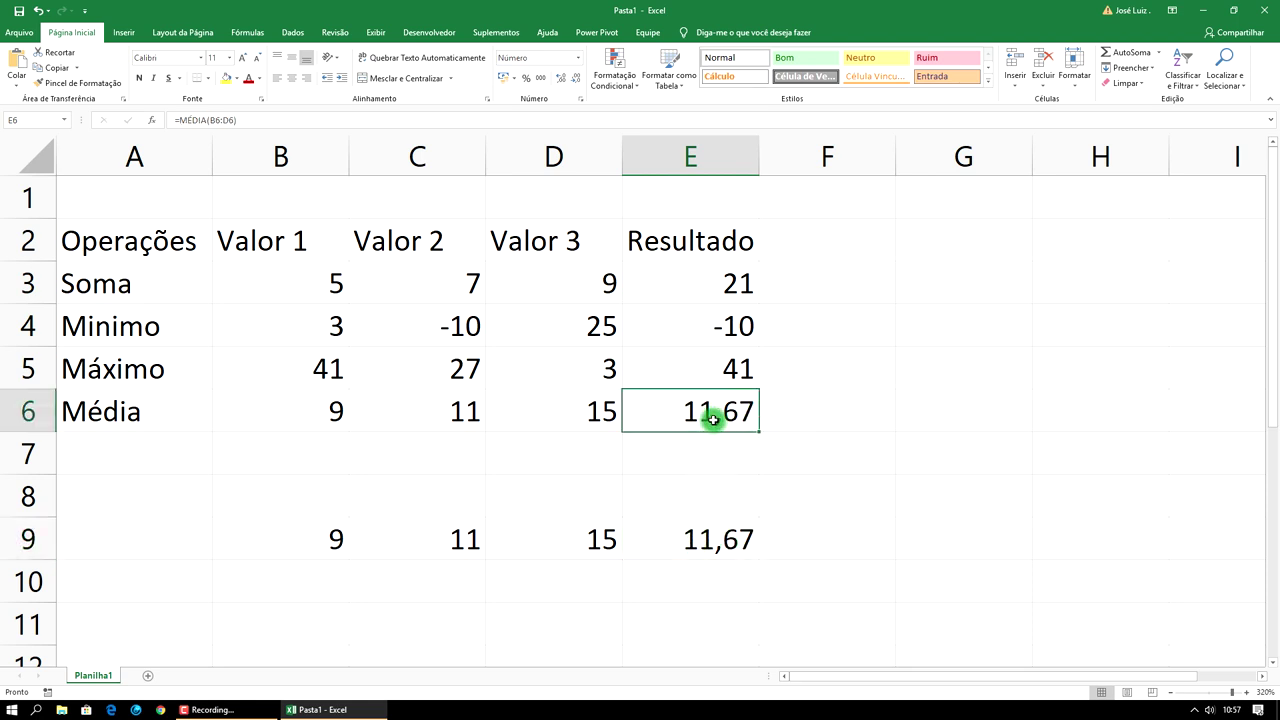
{"action": "left_click", "coordinate": [740, 540]}
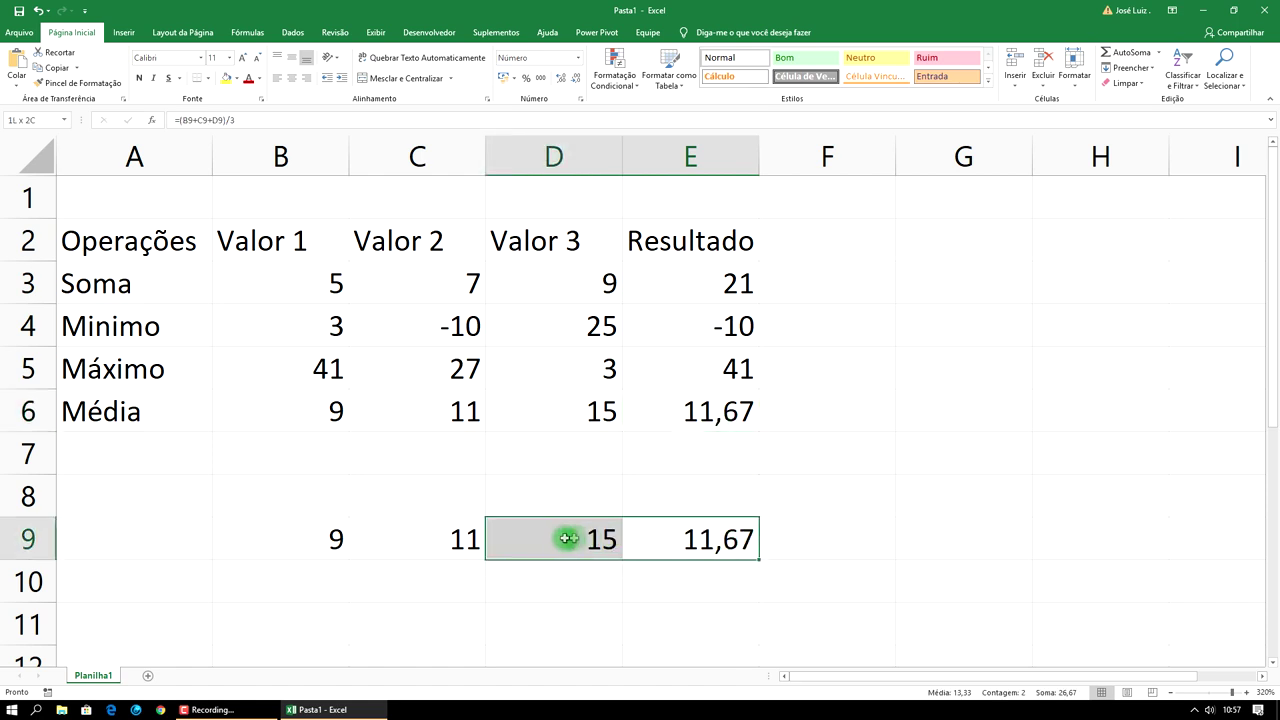
{"action": "left_click_drag", "start_coordinate": [738, 540], "coordinate": [318, 540]}
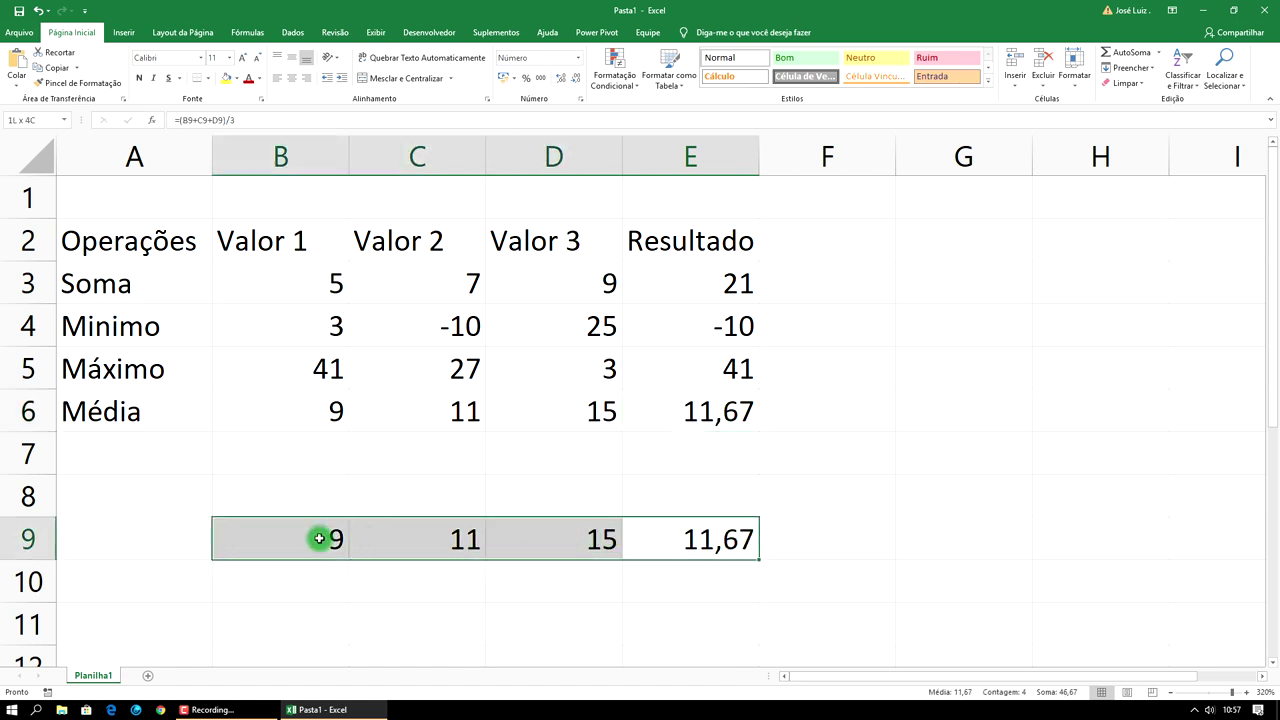
{"action": "left_click", "coordinate": [595, 538]}
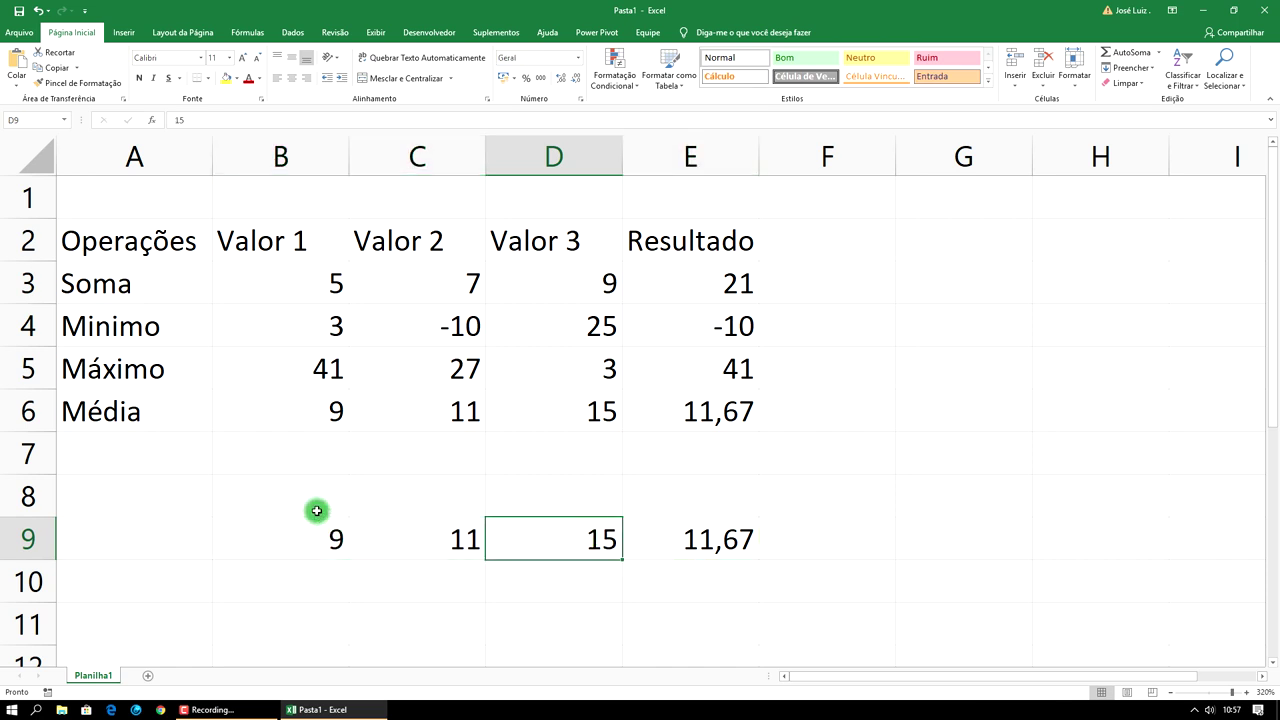
{"action": "left_click", "coordinate": [706, 534]}
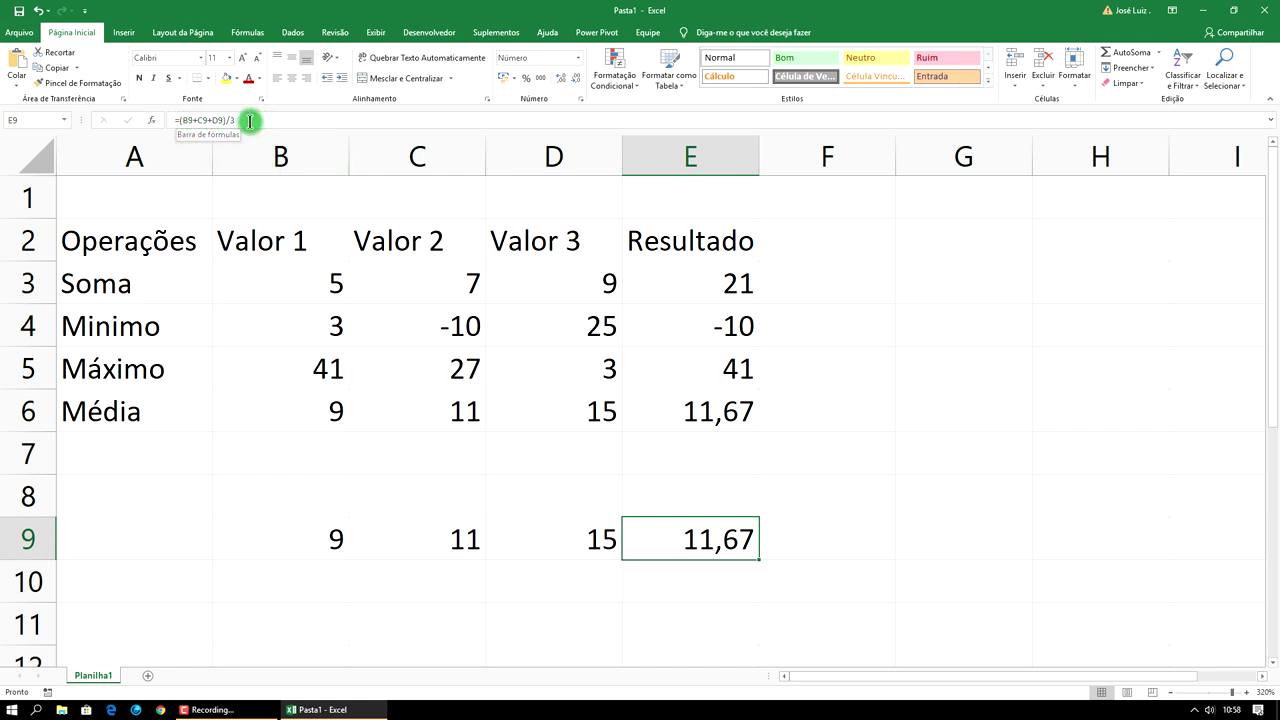
{"action": "left_click", "coordinate": [839, 538]}
{"action": "left_click_drag", "start_coordinate": [748, 538], "coordinate": [345, 540]}
Clear the row 9 example, merge A1:E1 and enter the title 'Funções Básicas'.
{"action": "key", "text": "Delete"}
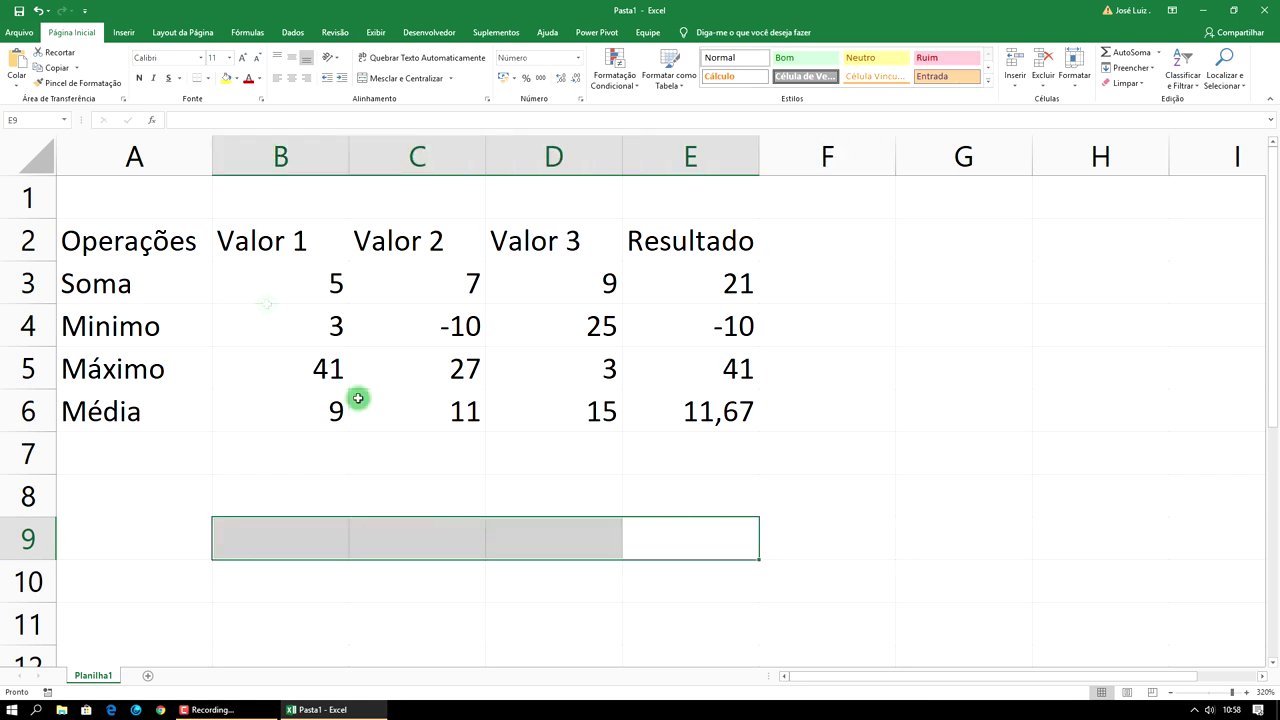
{"action": "left_click_drag", "start_coordinate": [144, 200], "coordinate": [746, 211]}
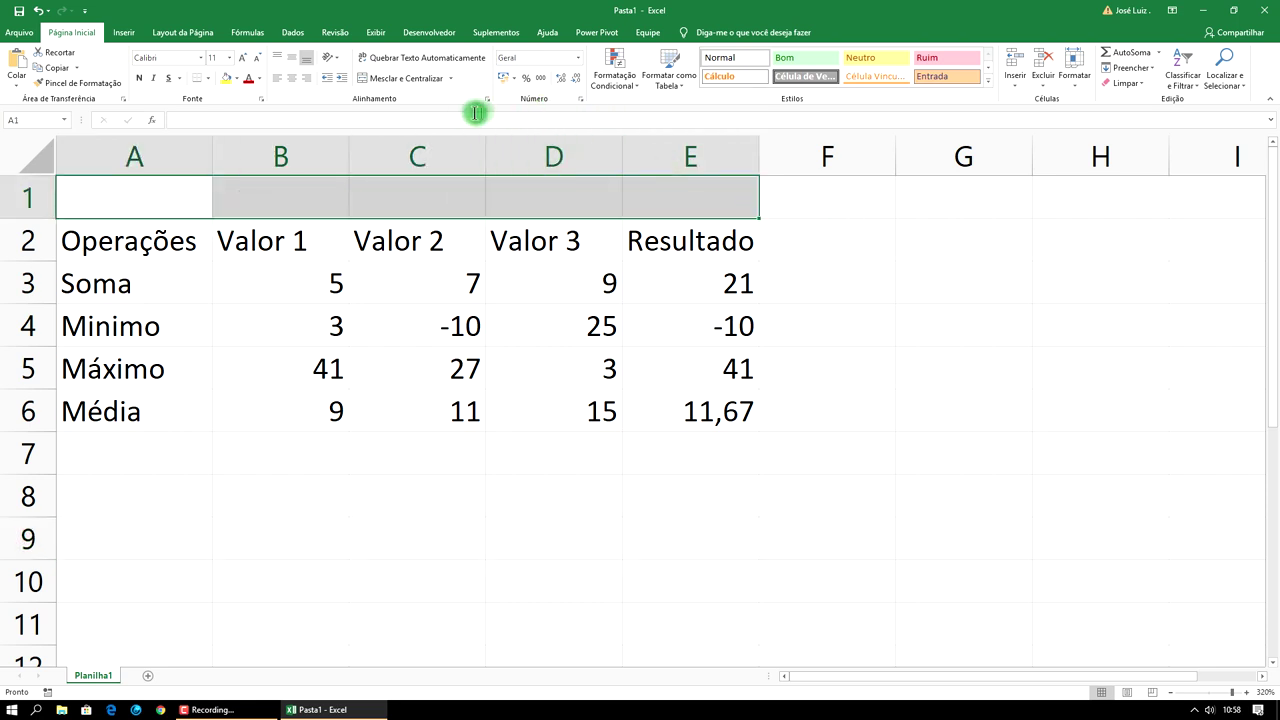
{"action": "left_click", "coordinate": [415, 78]}
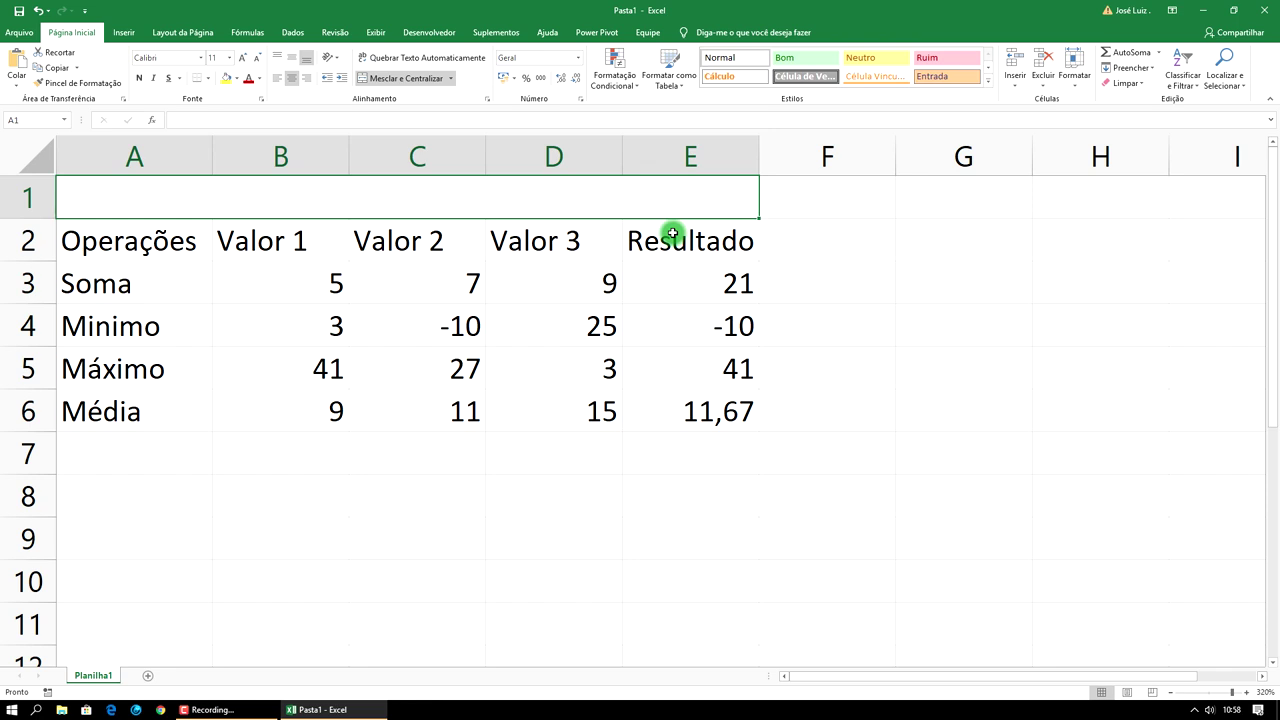
{"action": "type", "text": "Funções"}
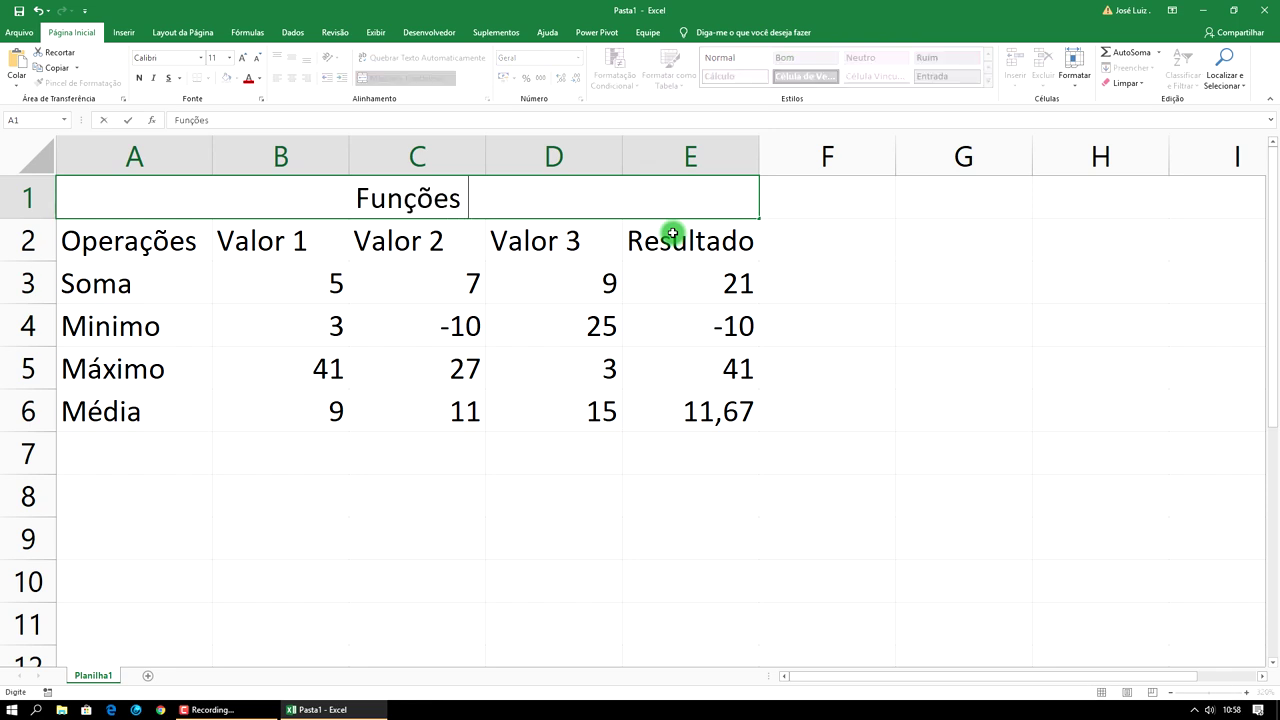
{"action": "type", "text": " Básicas"}
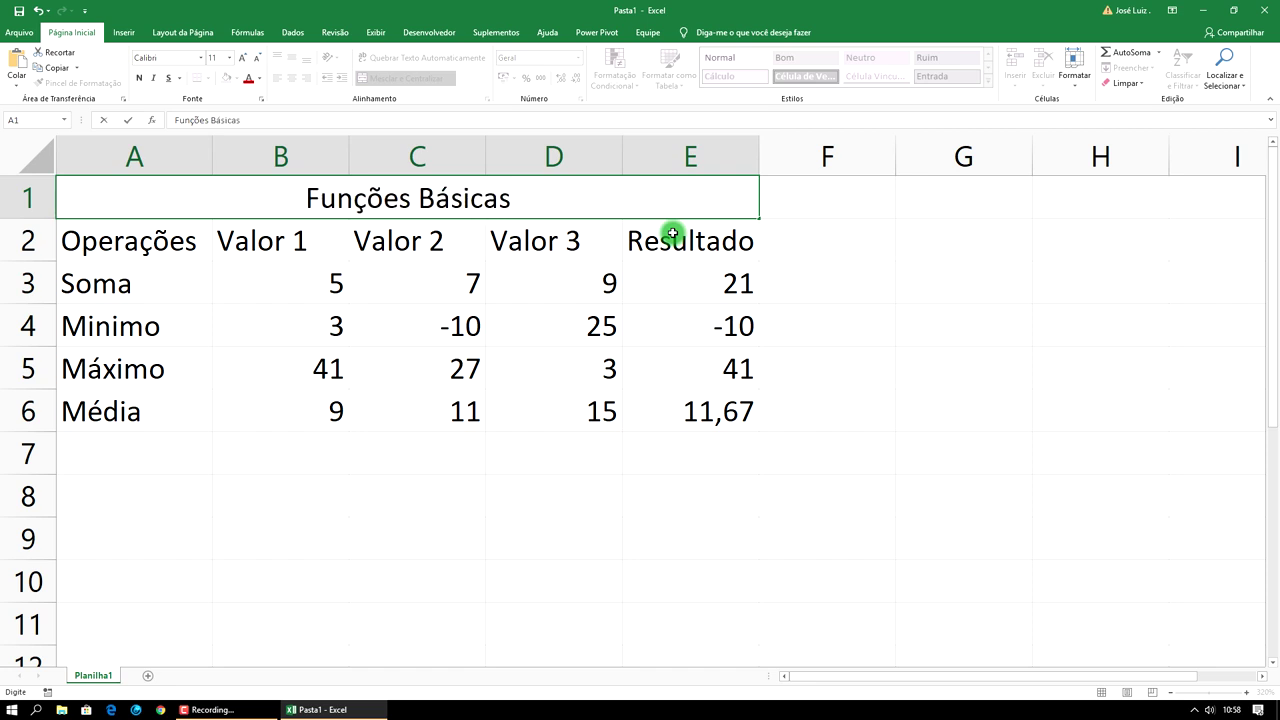
{"action": "left_click", "coordinate": [746, 290]}
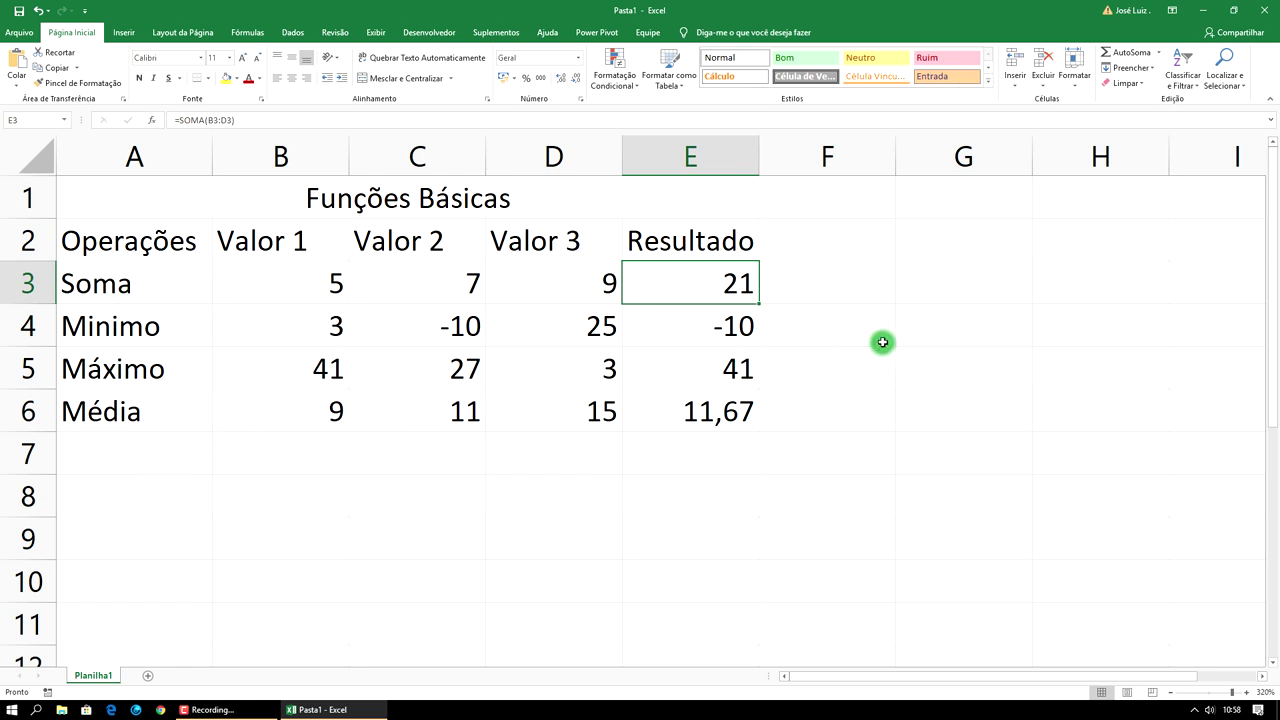
{"action": "left_click_drag", "start_coordinate": [271, 200], "coordinate": [280, 405]}
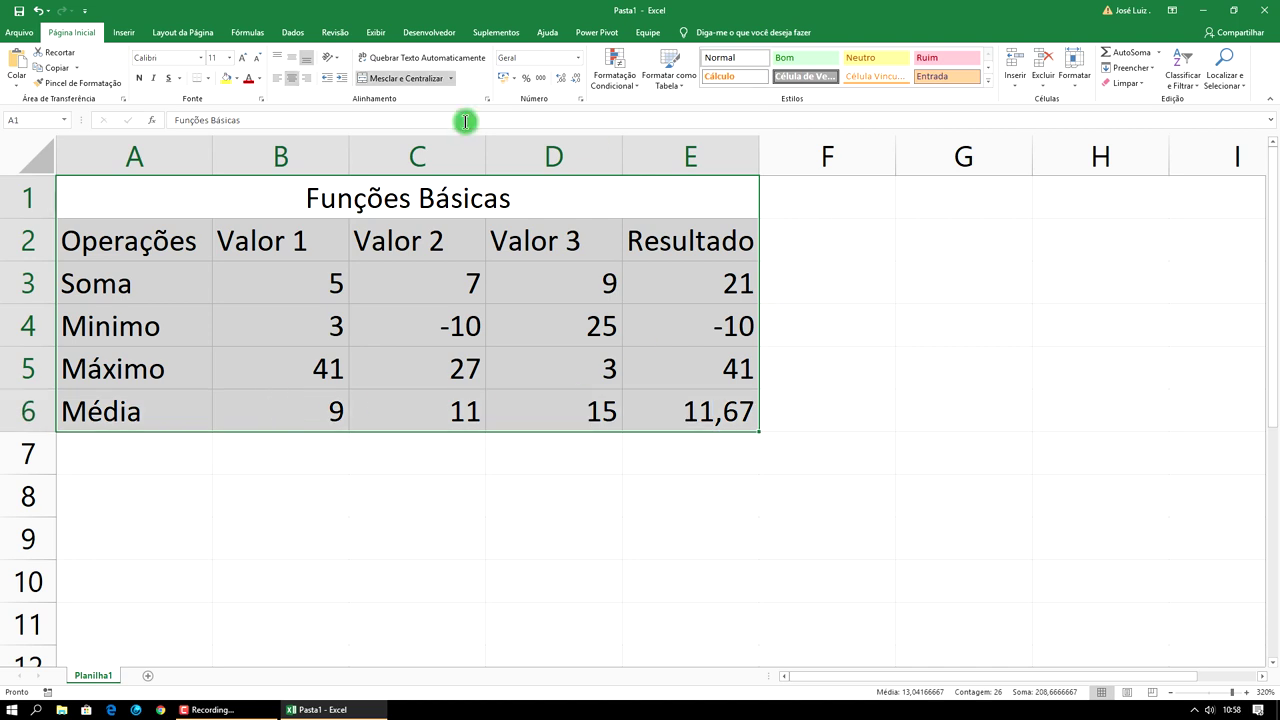
Apply Todas as Bordas to the A1:E6 table, then highlight the title text in A1.
{"action": "left_click", "coordinate": [207, 78]}
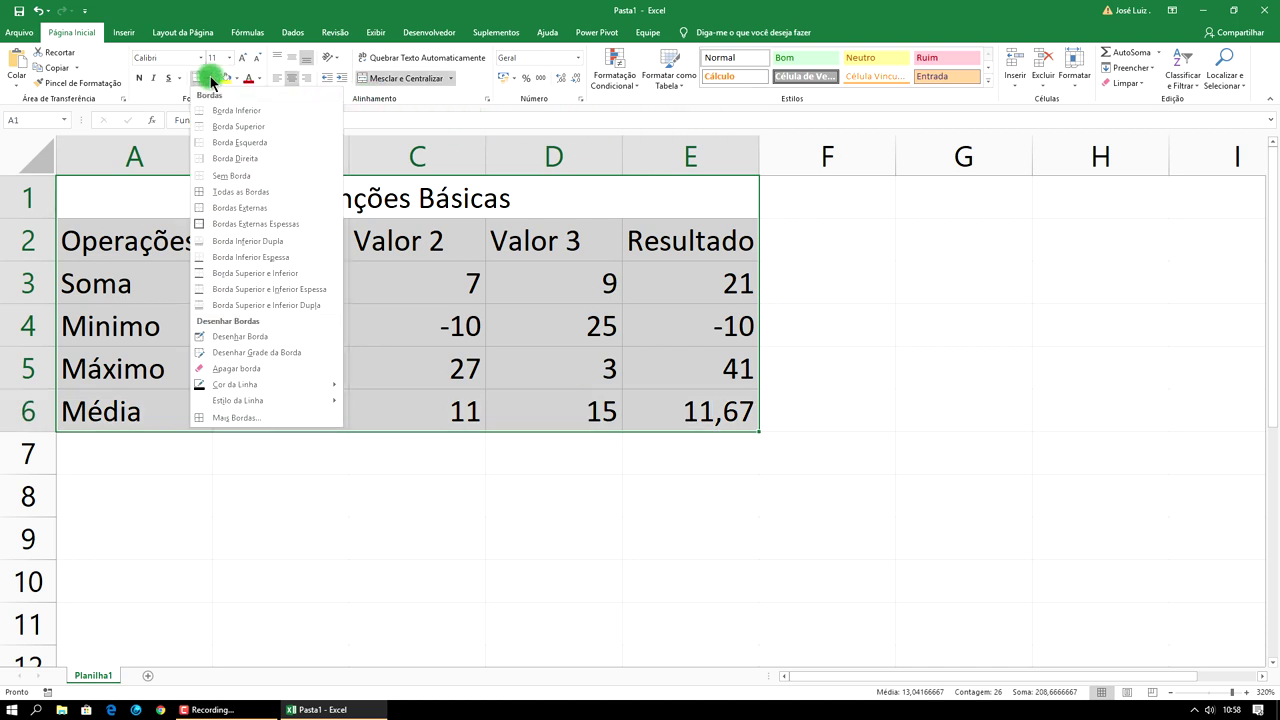
{"action": "left_click", "coordinate": [272, 193]}
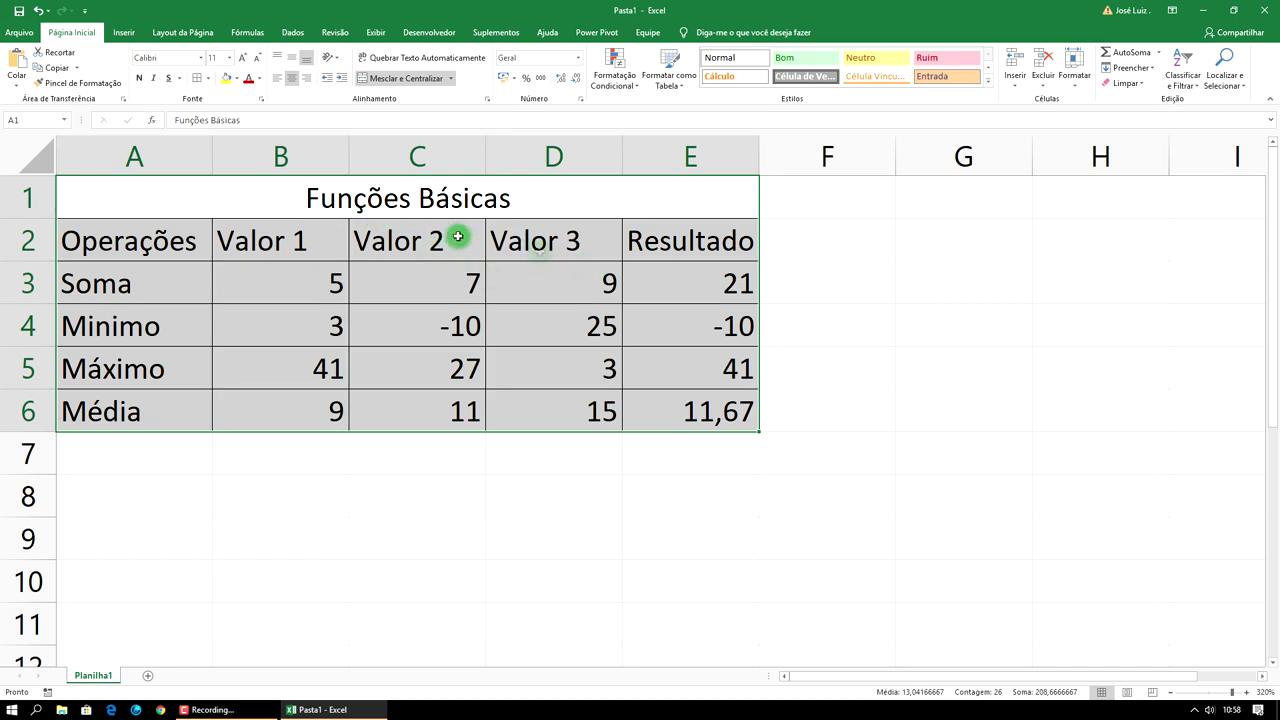
{"action": "left_click", "coordinate": [510, 203]}
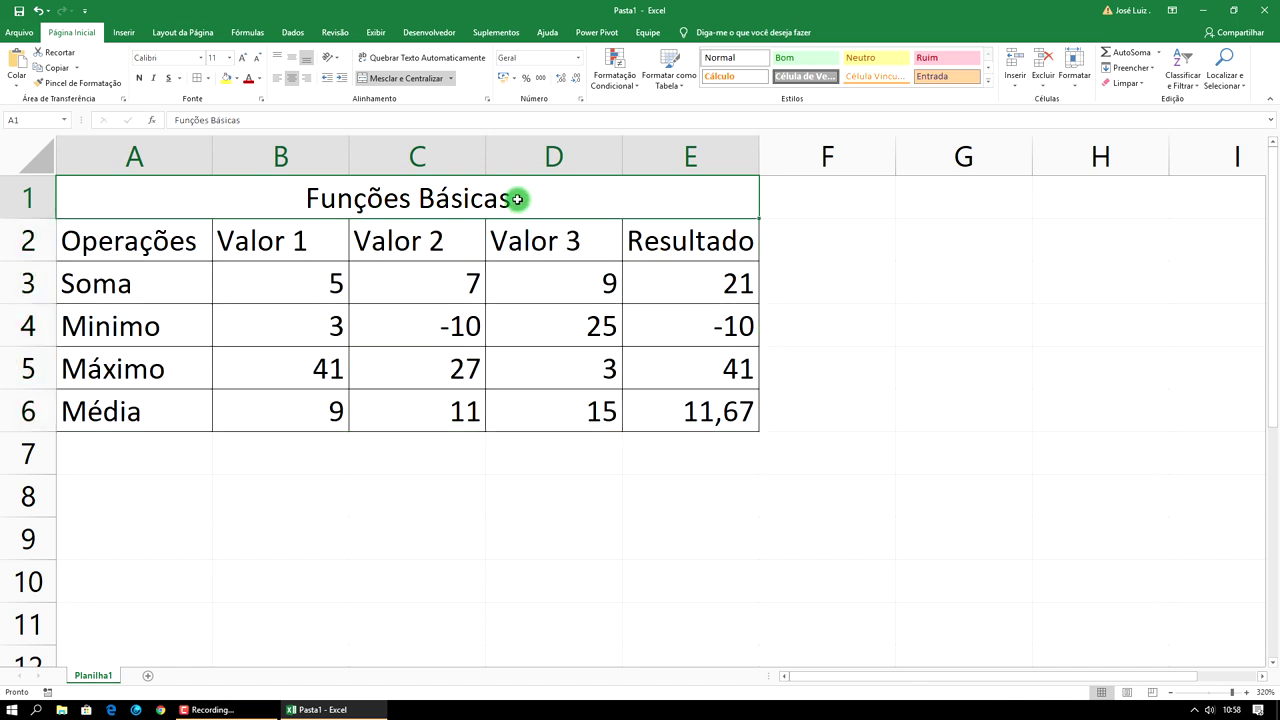
{"action": "double_click", "coordinate": [517, 200]}
{"action": "left_click_drag", "start_coordinate": [514, 200], "coordinate": [266, 200]}
{"action": "key", "text": "ctrl+c"}
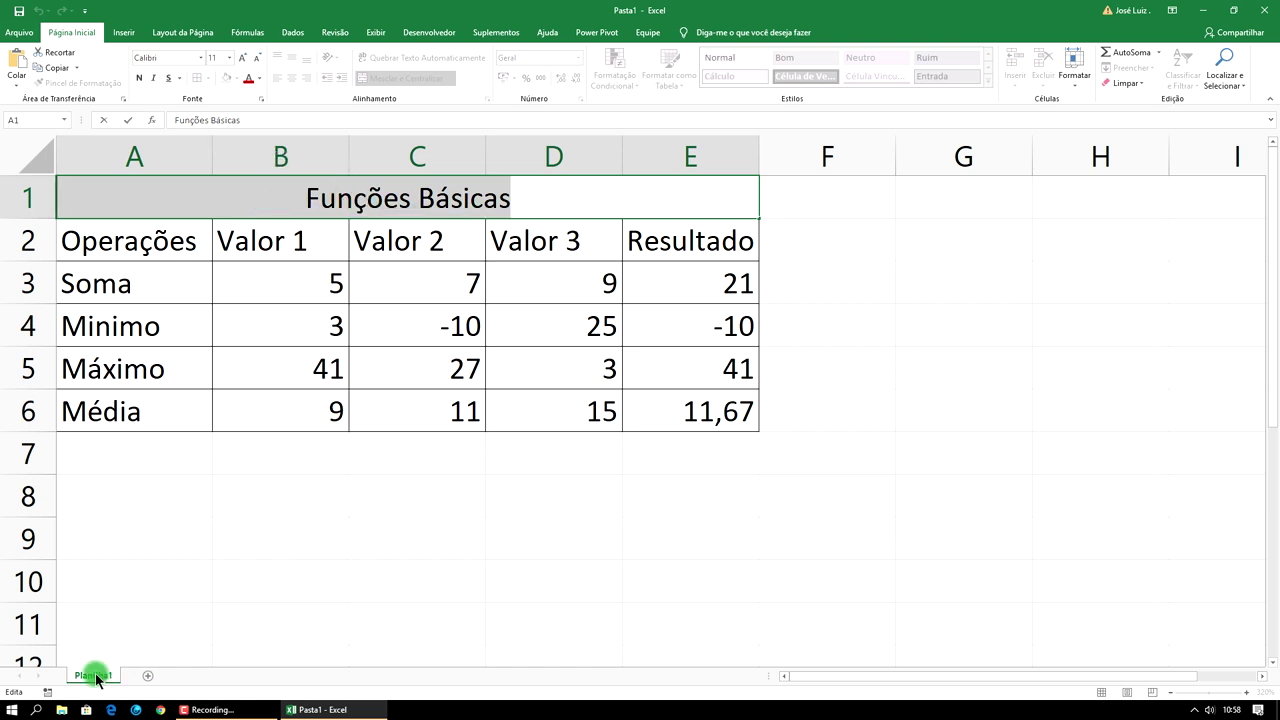
Rename the Planilha1 sheet tab to 'Funções Básicas' by pasting the title.
{"action": "right_click", "coordinate": [100, 676]}
{"action": "left_click", "coordinate": [128, 657]}
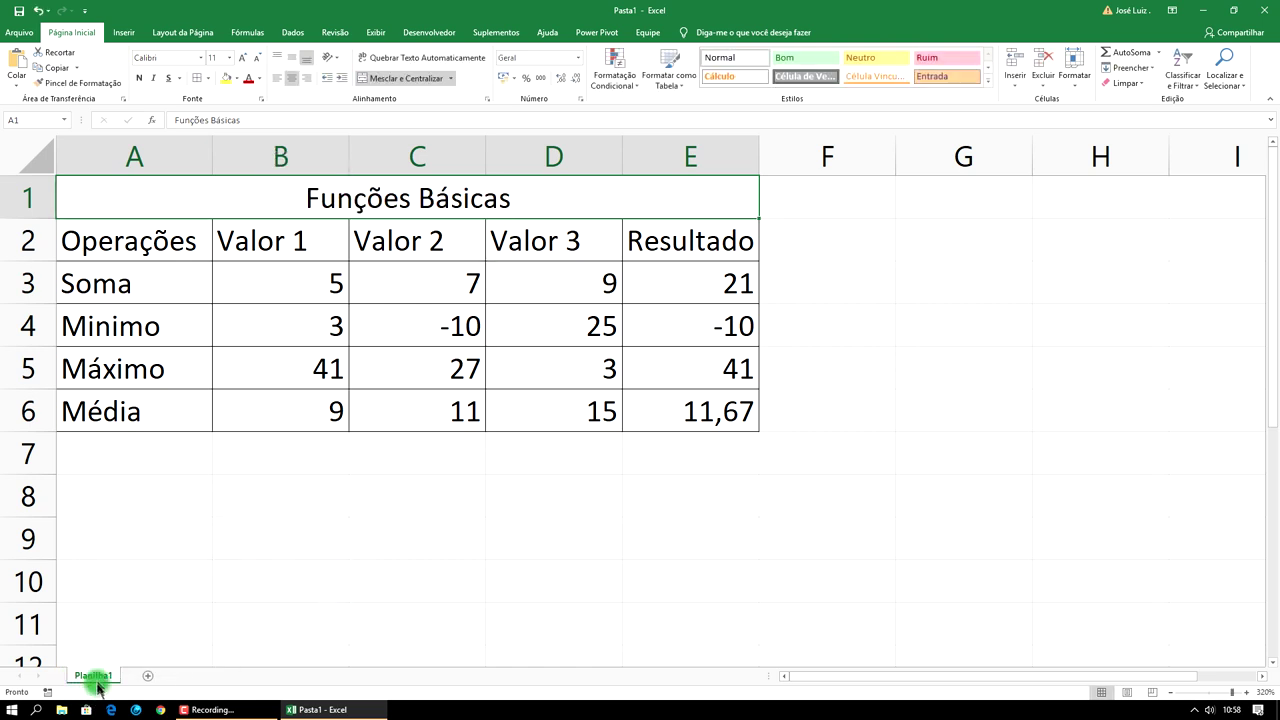
{"action": "double_click", "coordinate": [93, 676]}
{"action": "key", "text": "ctrl+v"}
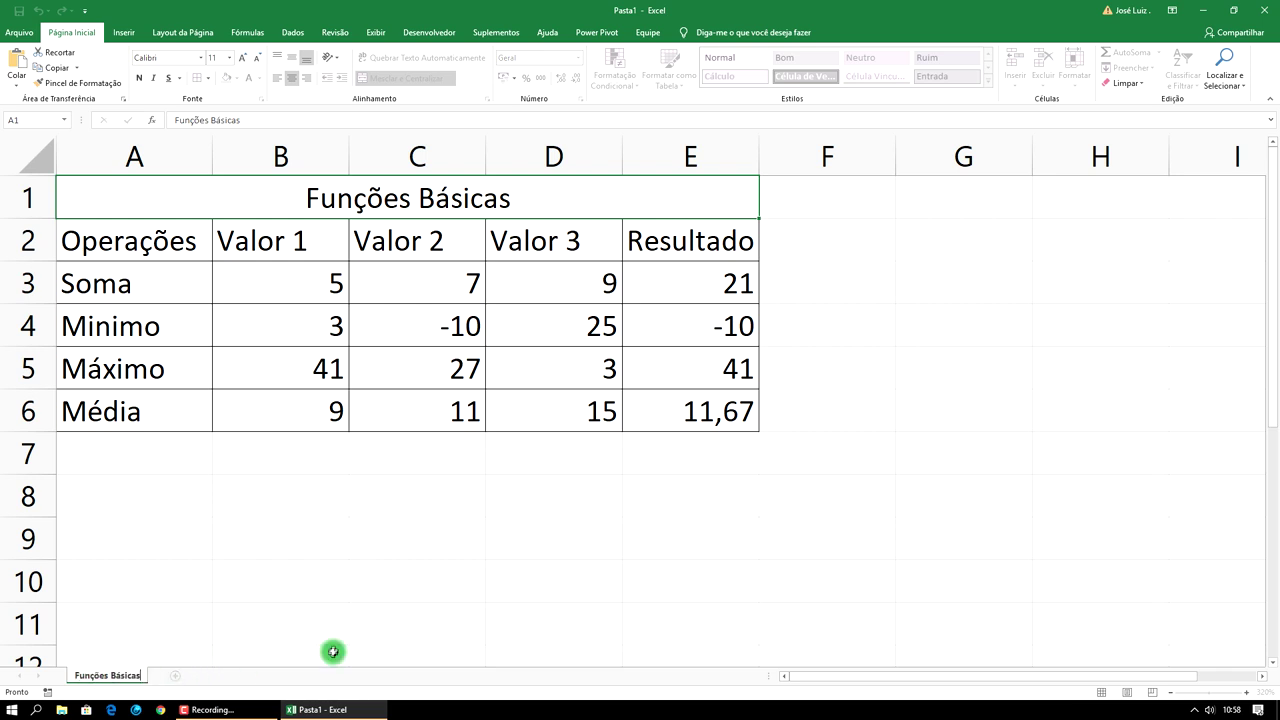
{"action": "left_click", "coordinate": [315, 580]}
Colour the Funções Básicas sheet tab blue.
{"action": "right_click", "coordinate": [128, 676]}
{"action": "mouse_move", "coordinate": [170, 610]}
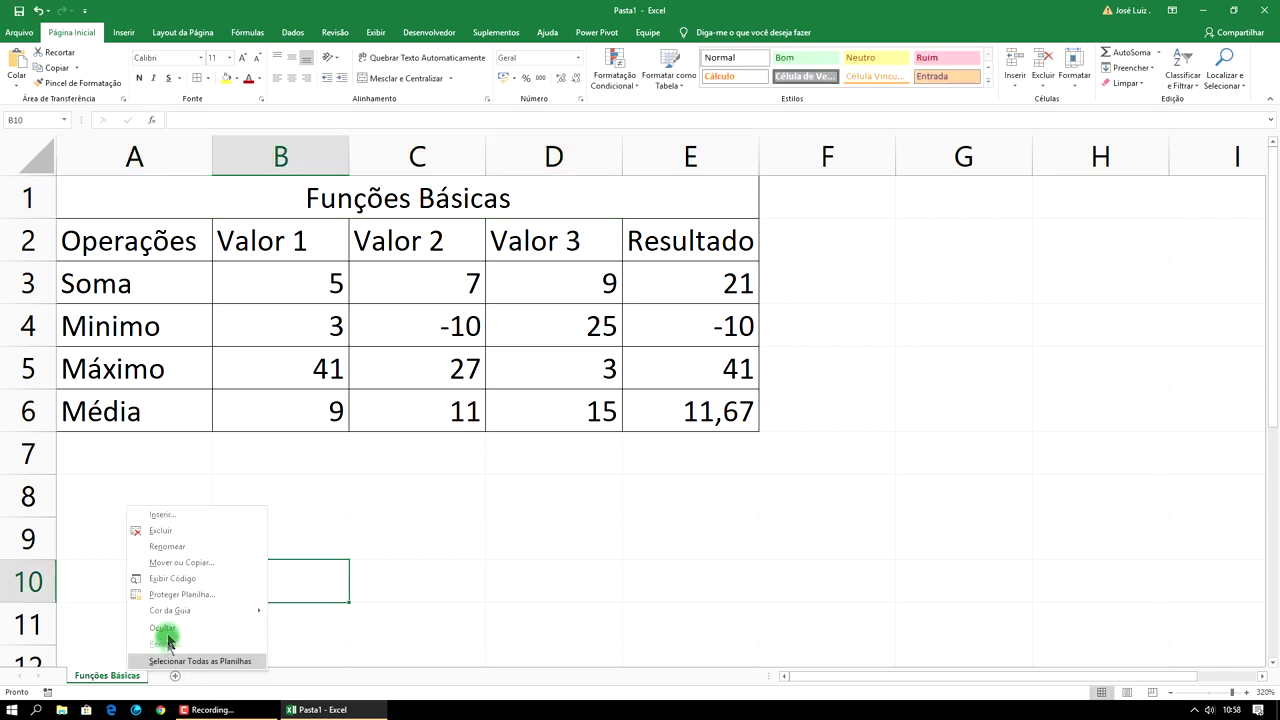
{"action": "left_click", "coordinate": [318, 583]}
{"action": "left_click", "coordinate": [390, 506]}
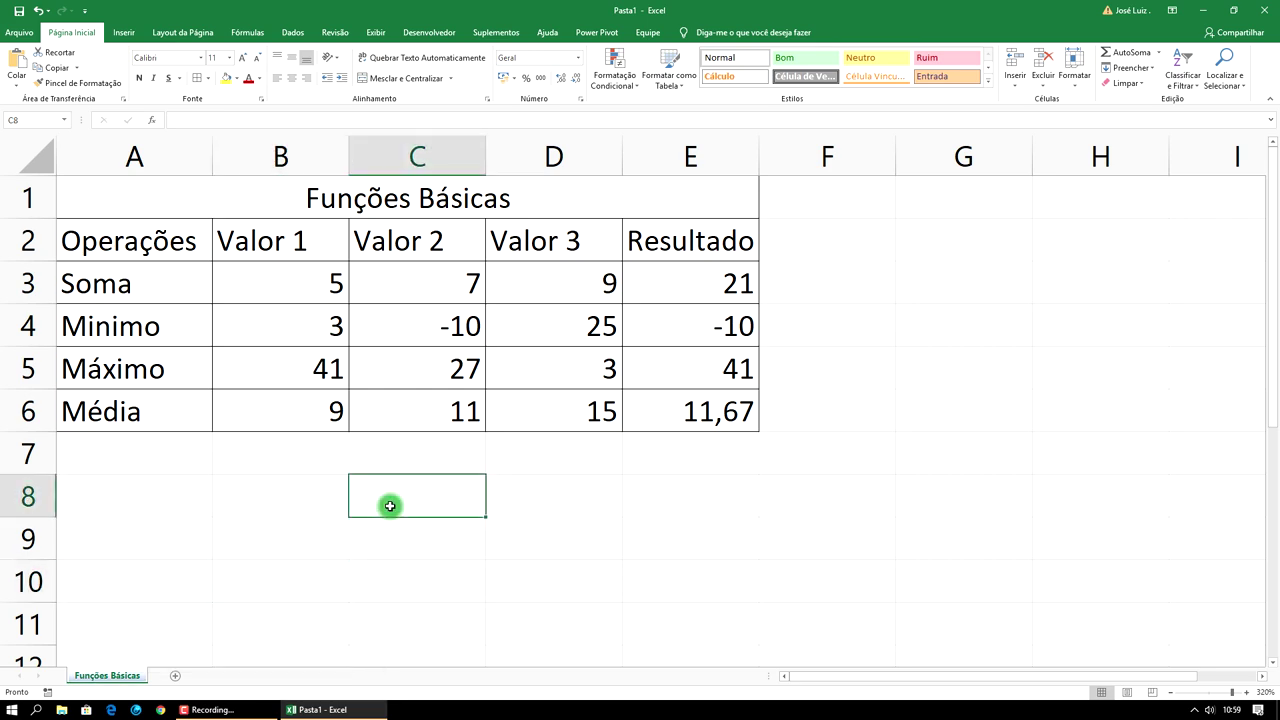
Add a blank Planilha2 sheet and return to the Funções Básicas sheet.
{"action": "left_click", "coordinate": [175, 676]}
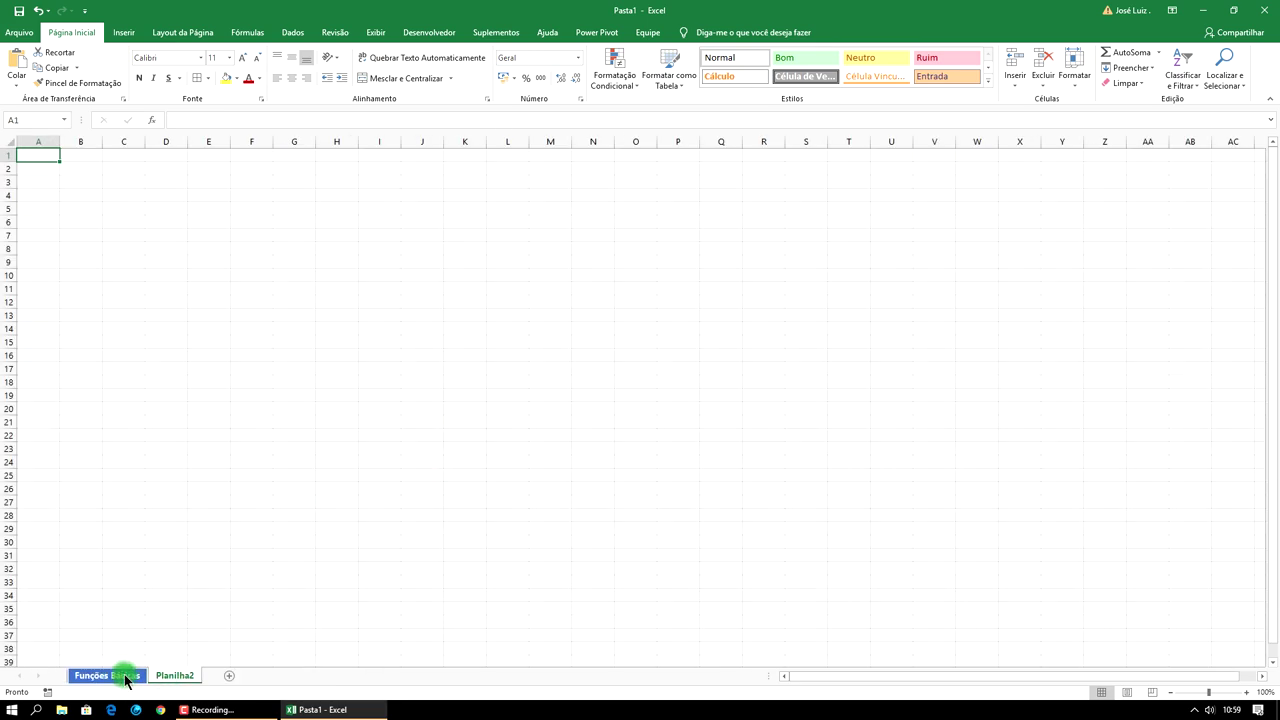
{"action": "left_click", "coordinate": [115, 676]}
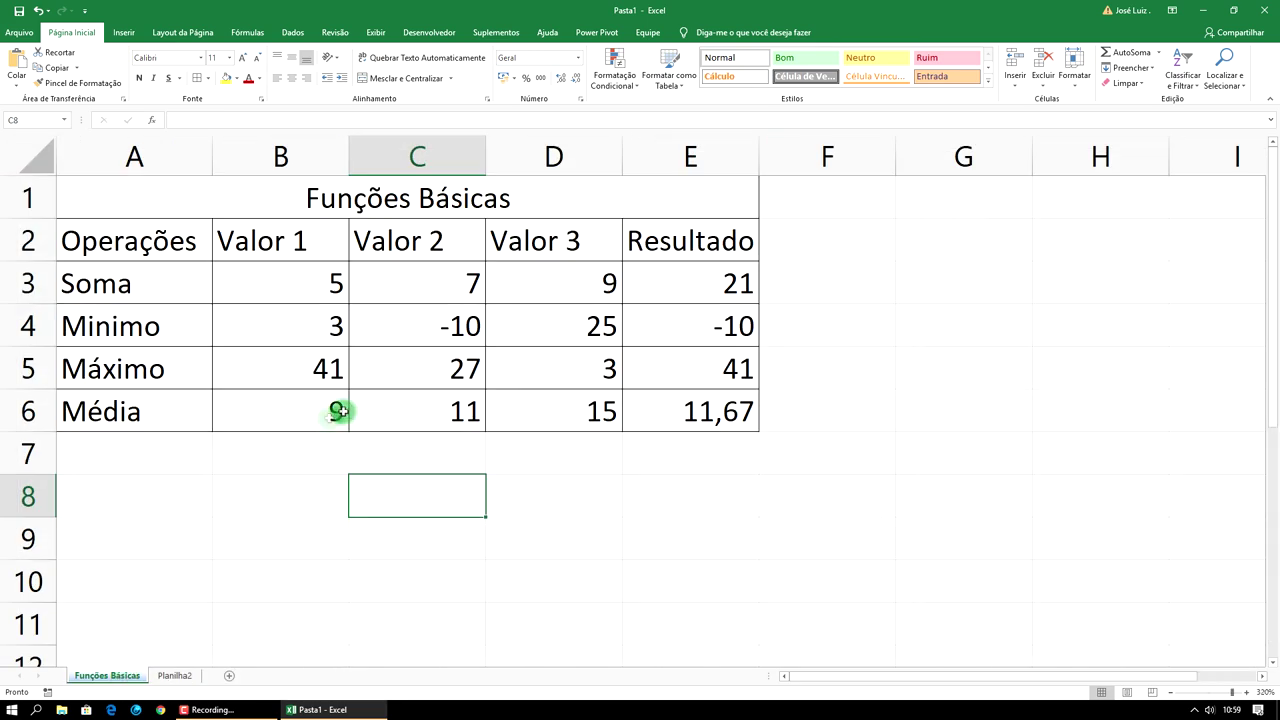
{"action": "left_click", "coordinate": [866, 328]}
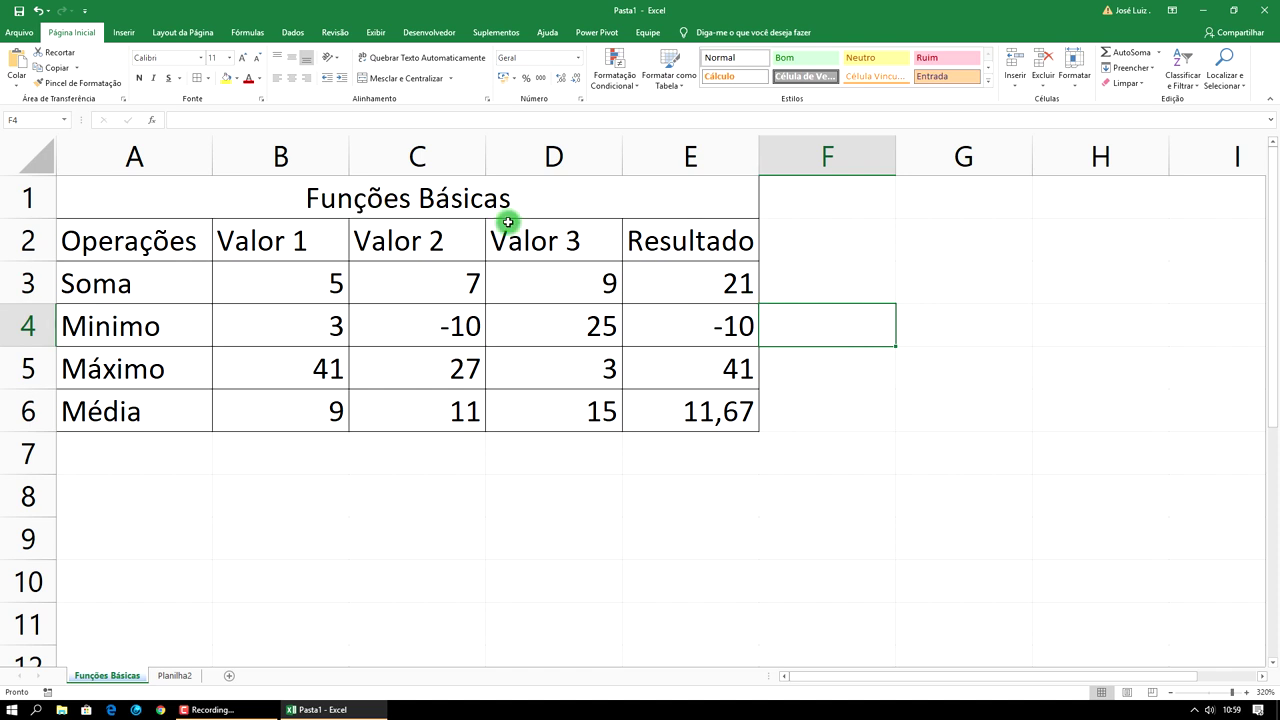
{"action": "left_click", "coordinate": [566, 198]}
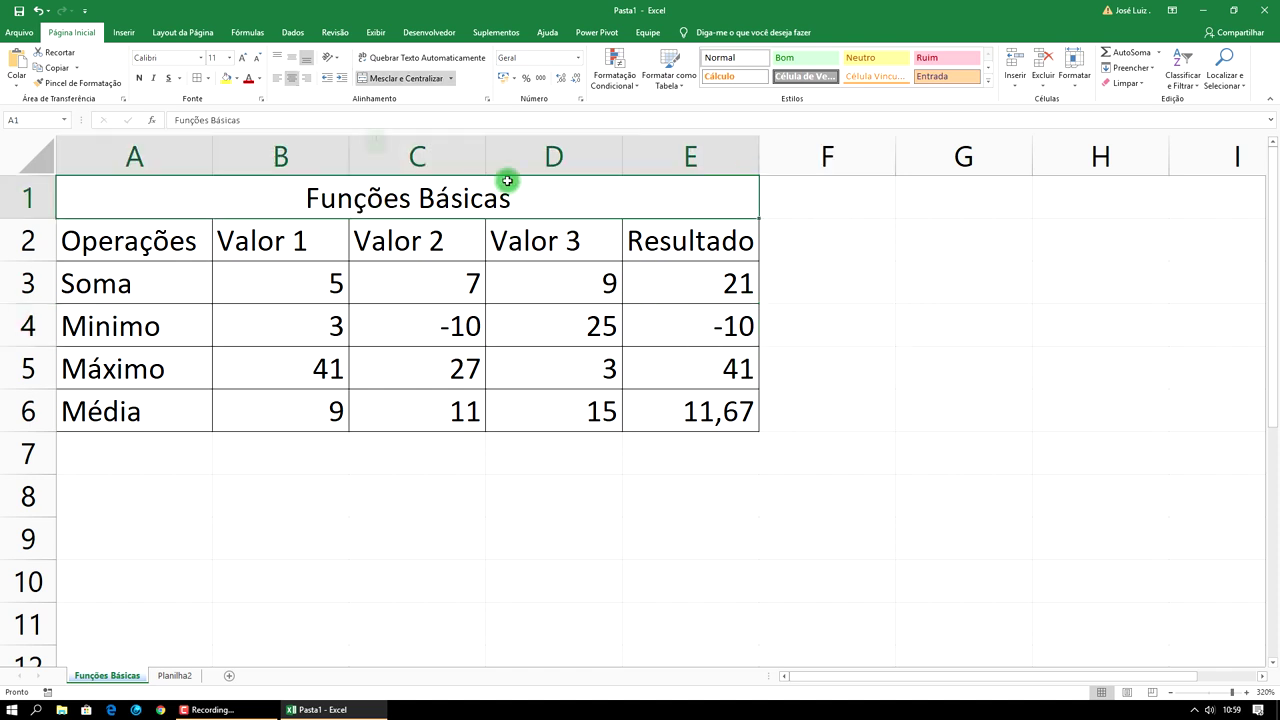
Fill the title cell A1 blue and the header row A2:E2 darker blue.
{"action": "left_click", "coordinate": [237, 78]}
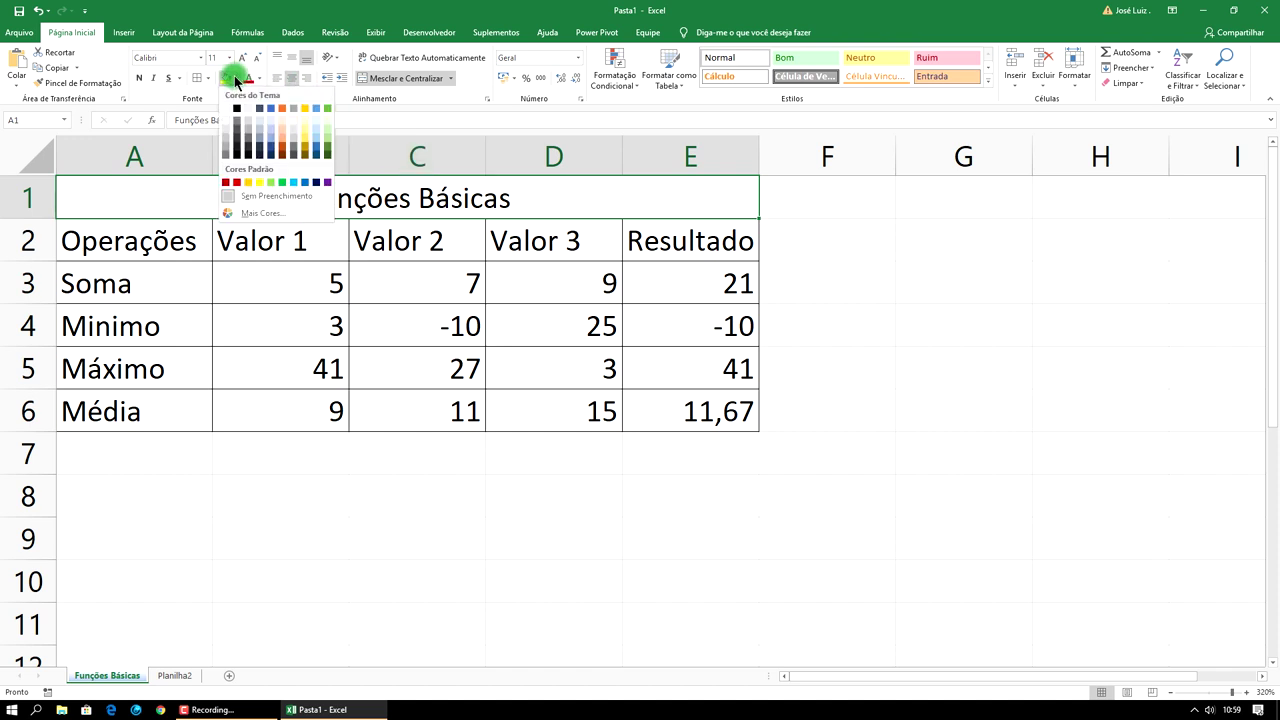
{"action": "left_click", "coordinate": [272, 110]}
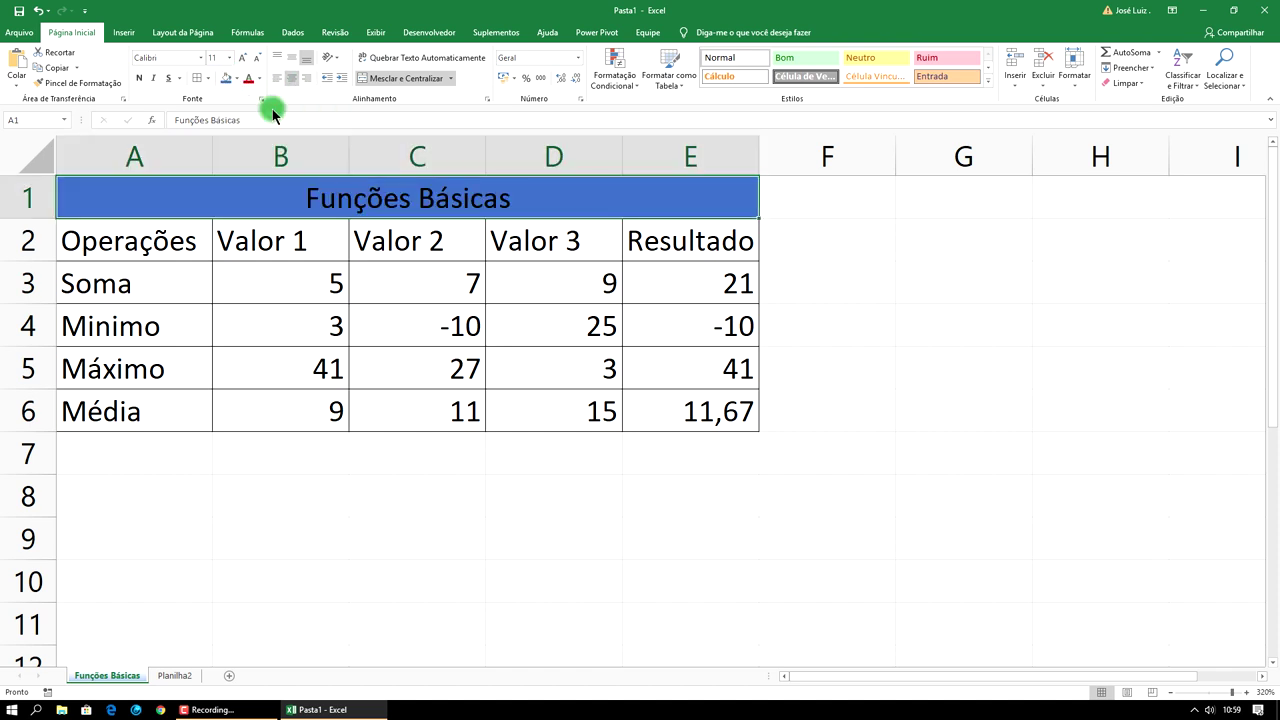
{"action": "left_click", "coordinate": [151, 243]}
{"action": "left_click_drag", "start_coordinate": [296, 247], "coordinate": [651, 251]}
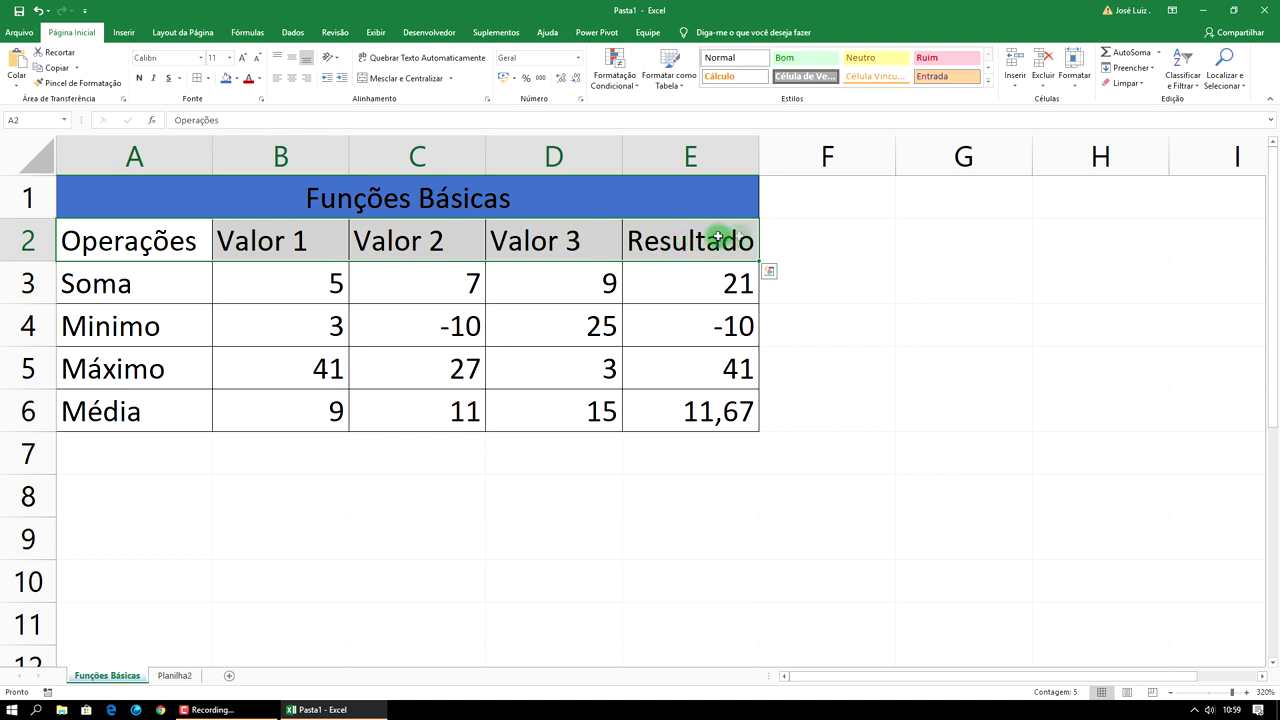
{"action": "left_click", "coordinate": [237, 78]}
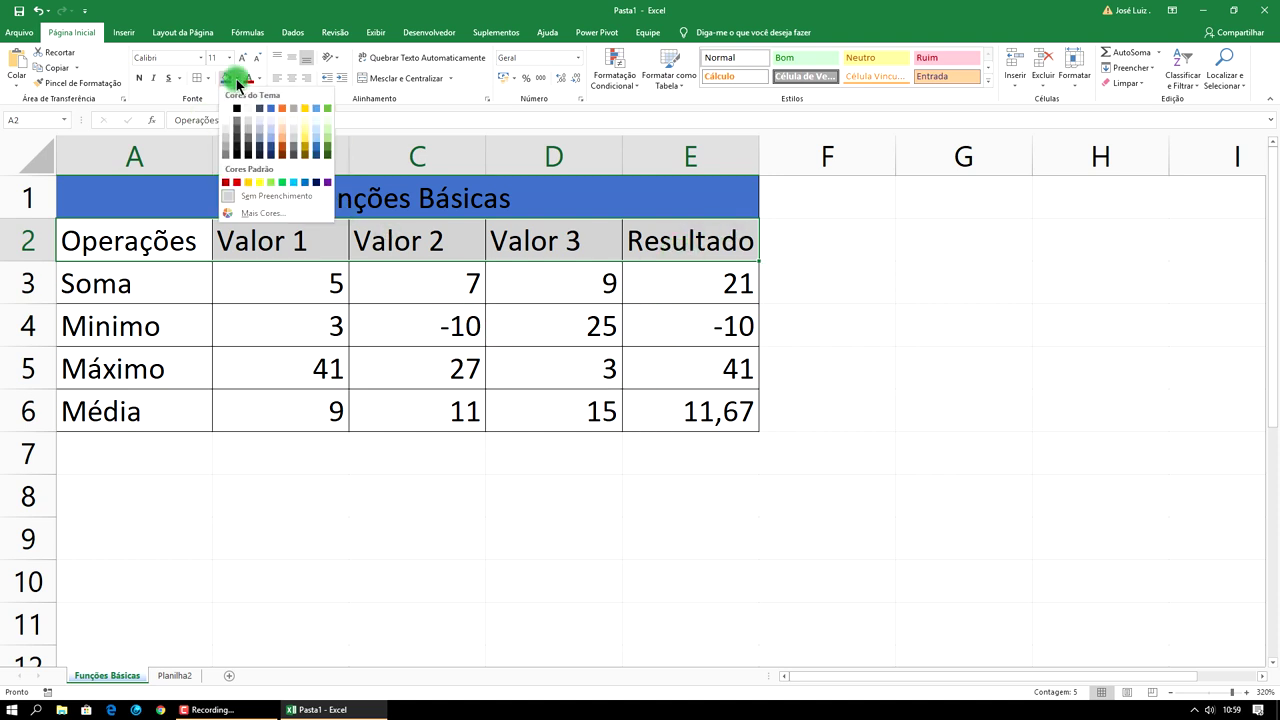
{"action": "left_click", "coordinate": [317, 152]}
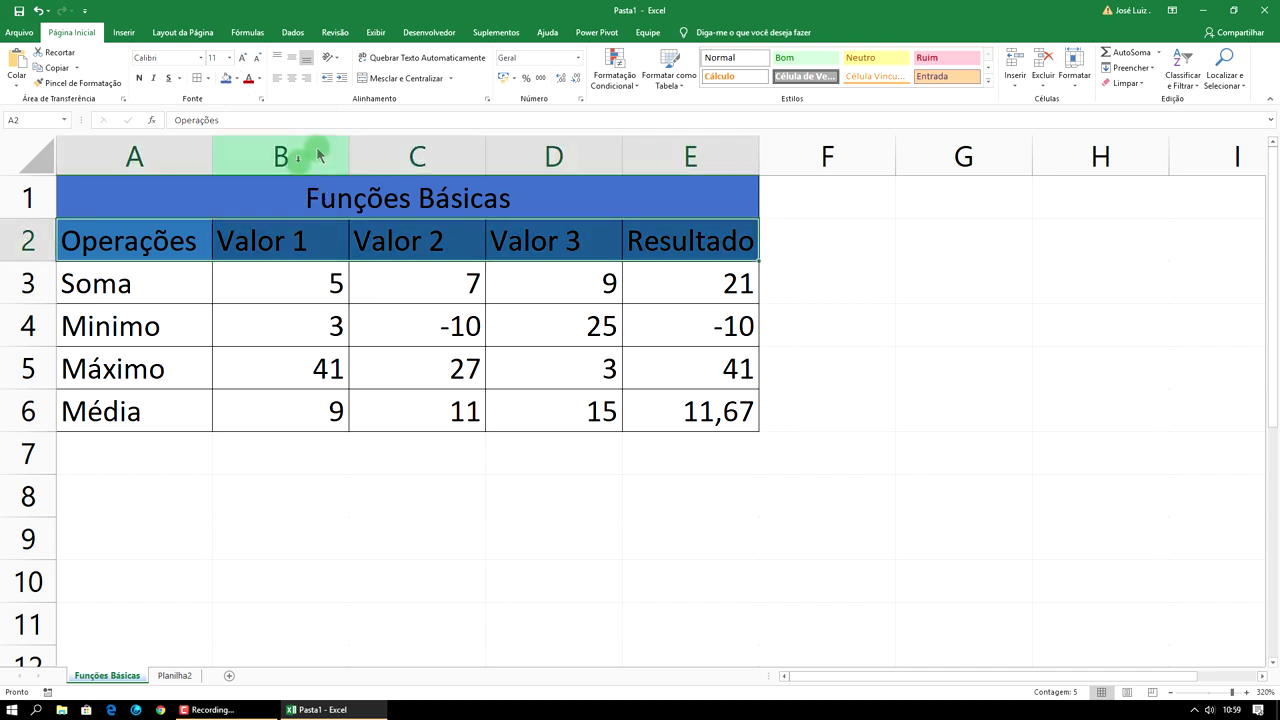
Shade data rows A3:E6 light blue and deselect to check the fills.
{"action": "mouse_move", "coordinate": [106, 281]}
{"action": "left_mouse_down"}
{"action": "mouse_move", "coordinate": [605, 402]}
{"action": "mouse_move", "coordinate": [686, 406]}
{"action": "left_mouse_up"}
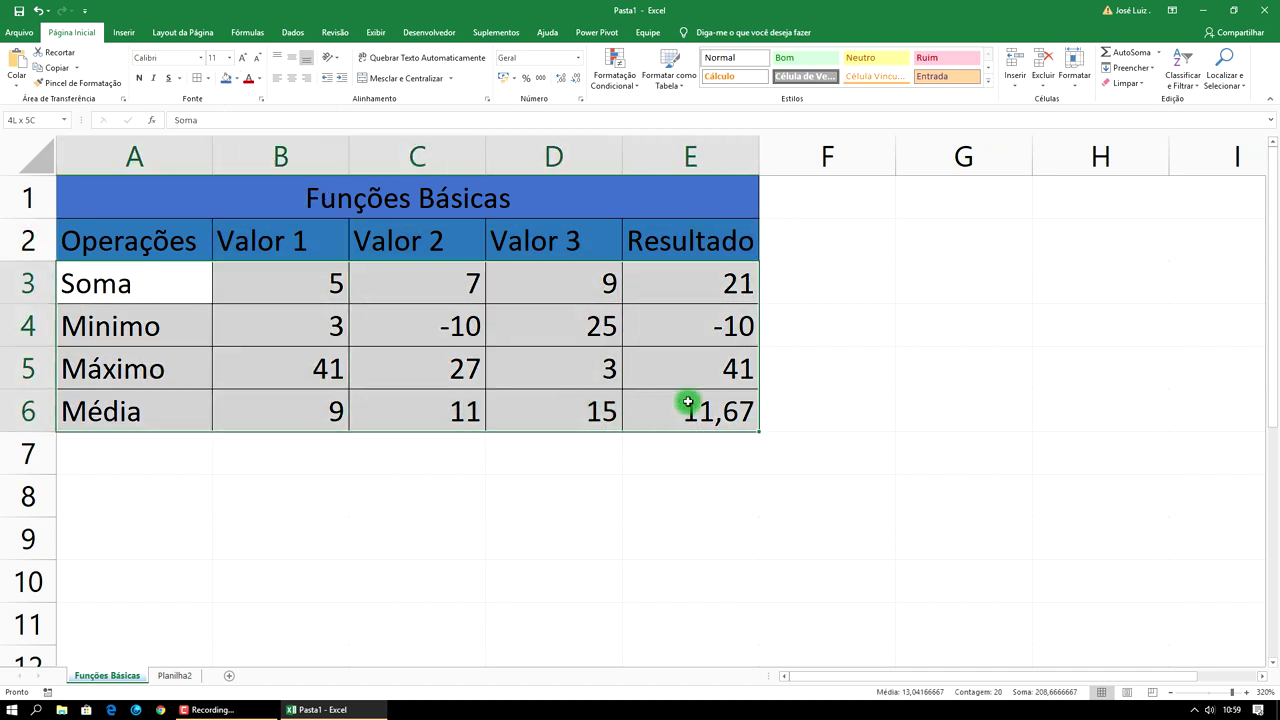
{"action": "left_click", "coordinate": [237, 79]}
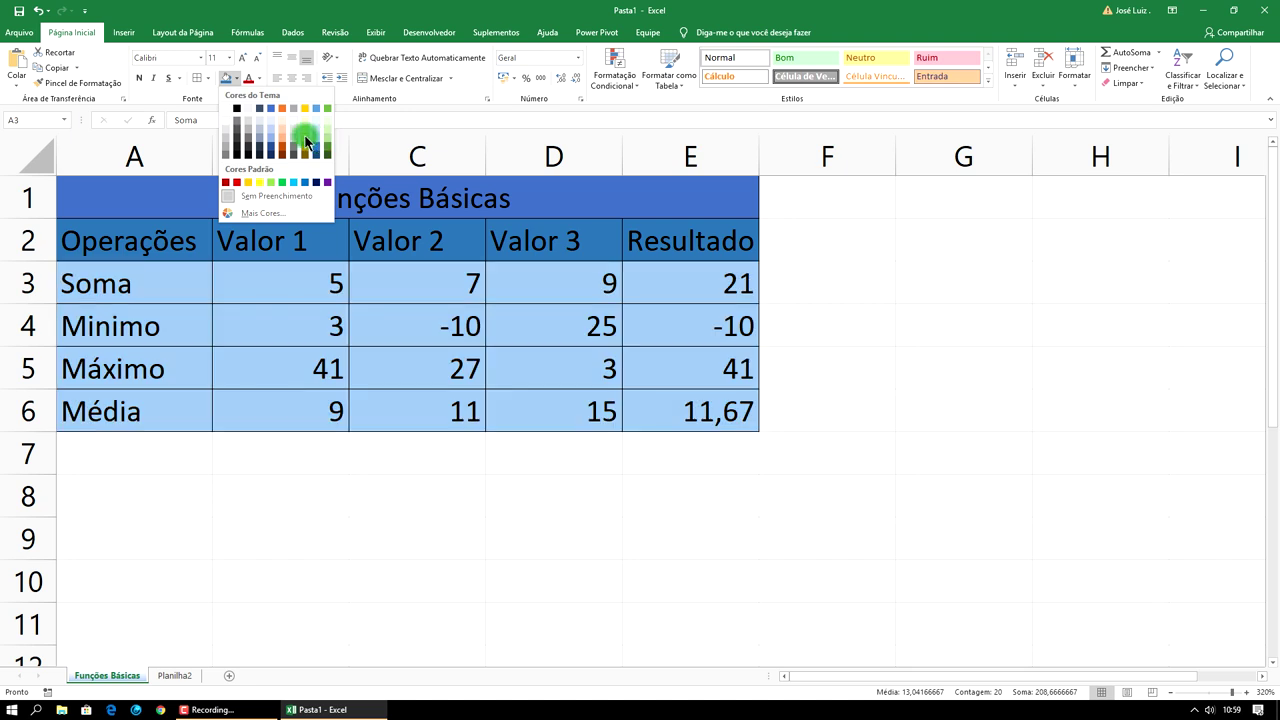
{"action": "left_click", "coordinate": [320, 143]}
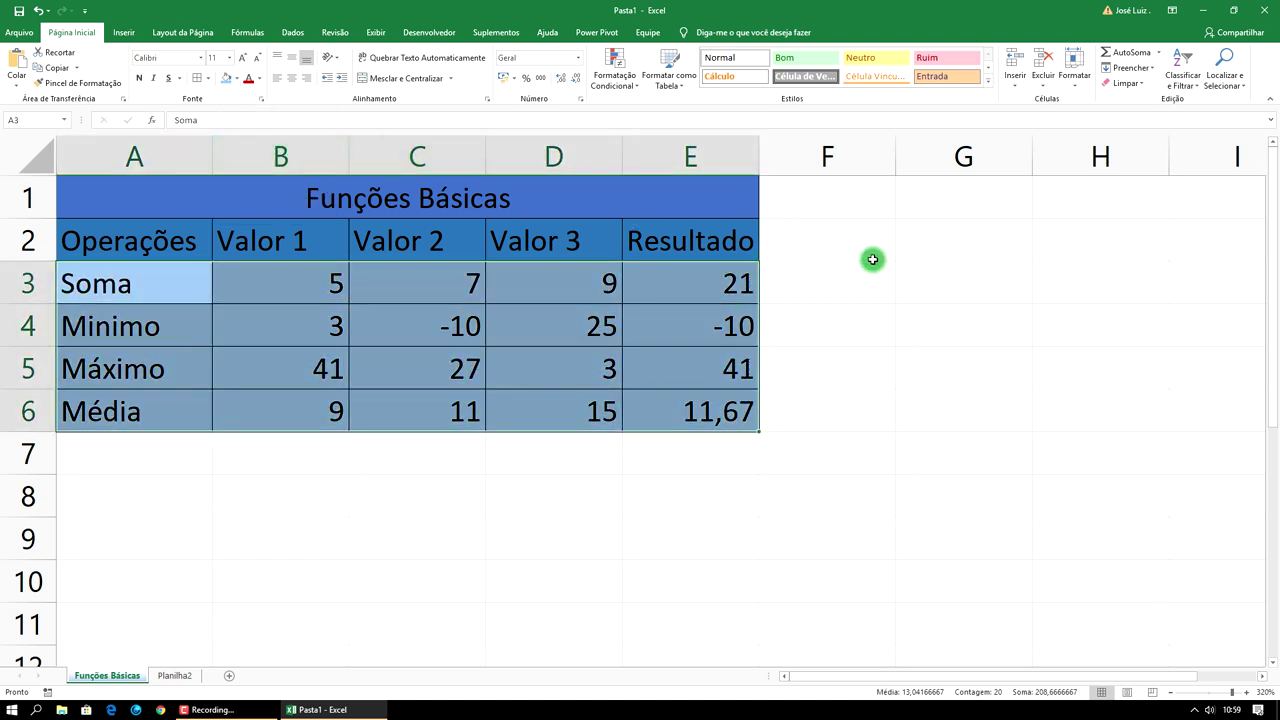
{"action": "left_click", "coordinate": [833, 245]}
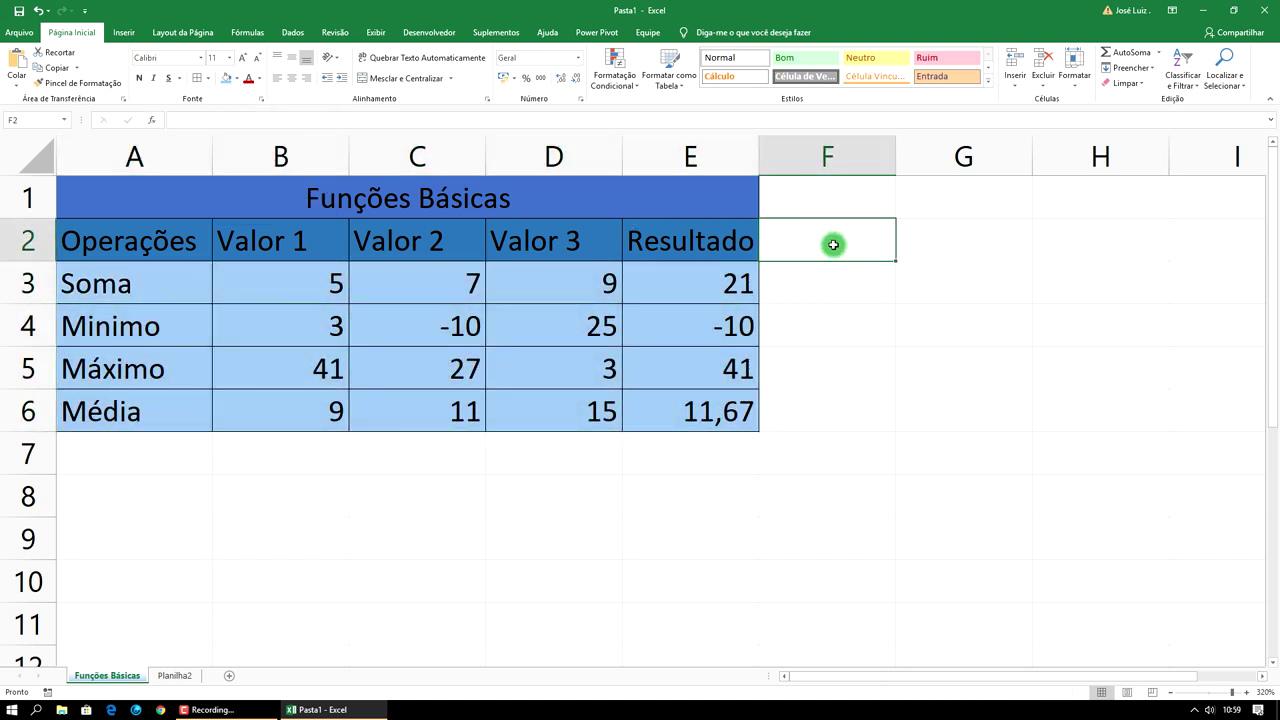